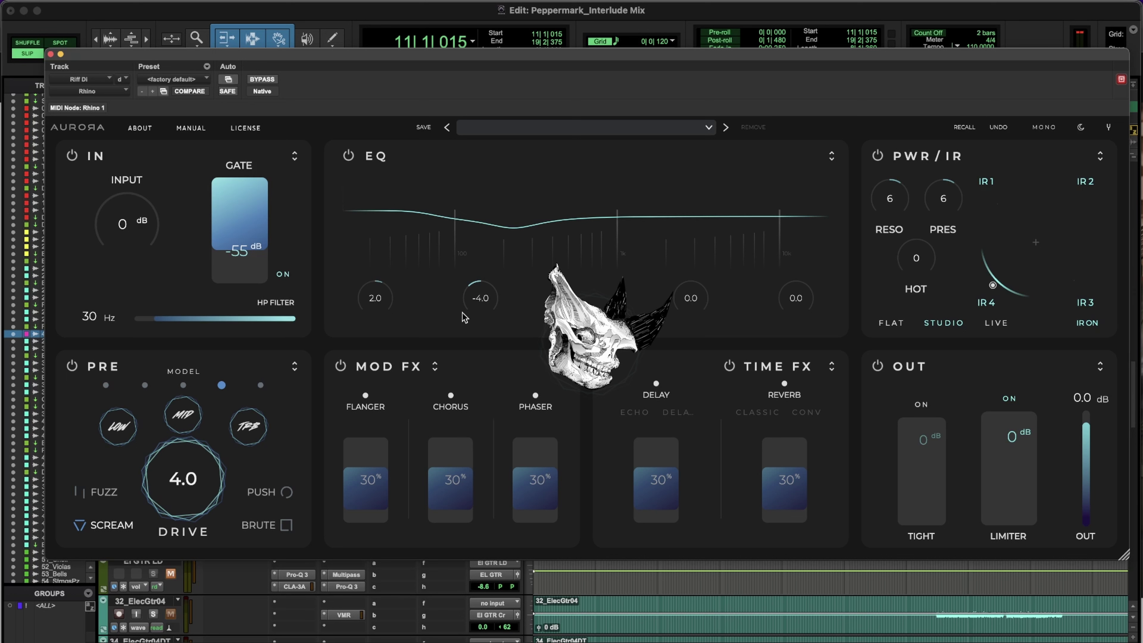
# View the Rhino plug-in's version information and close it.
pyautogui.click(266, 80)
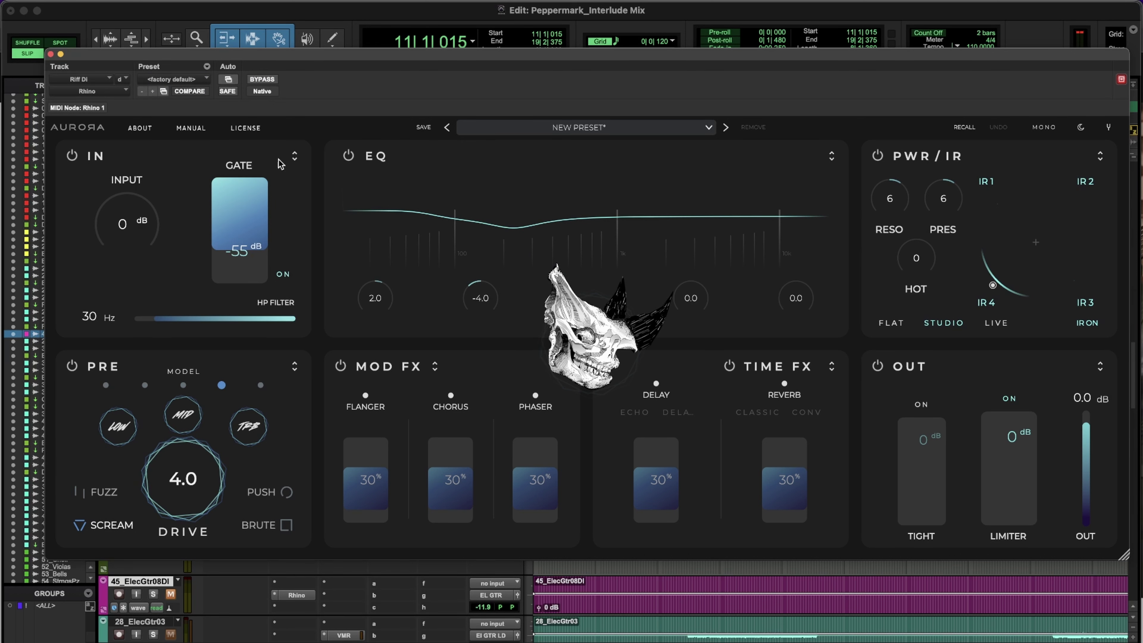
pyautogui.click(137, 129)
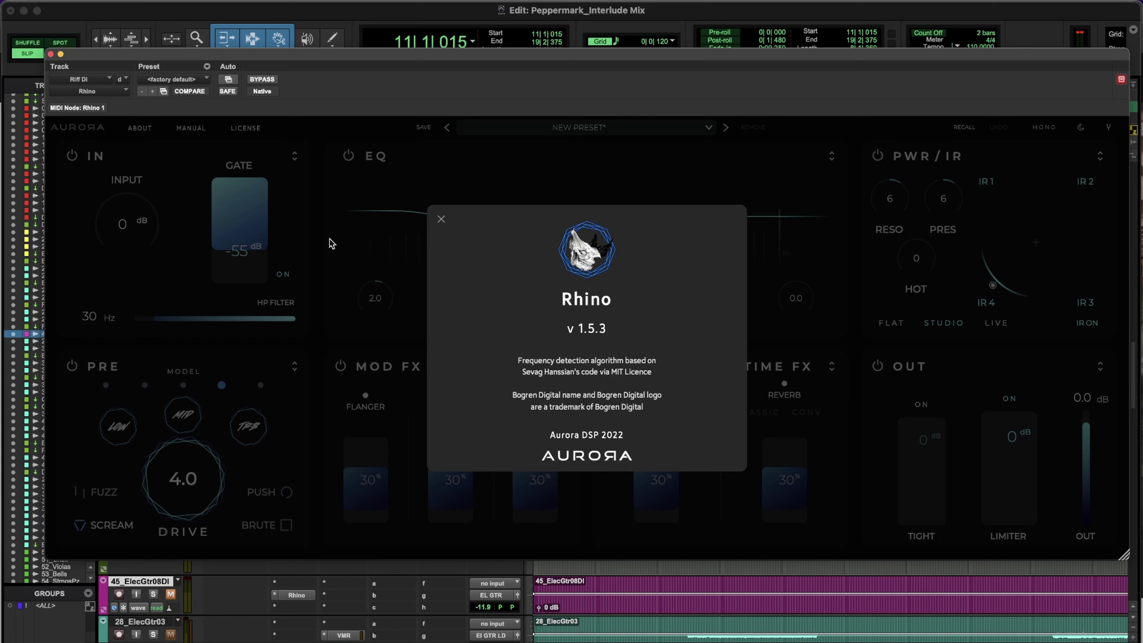
pyautogui.click(410, 310)
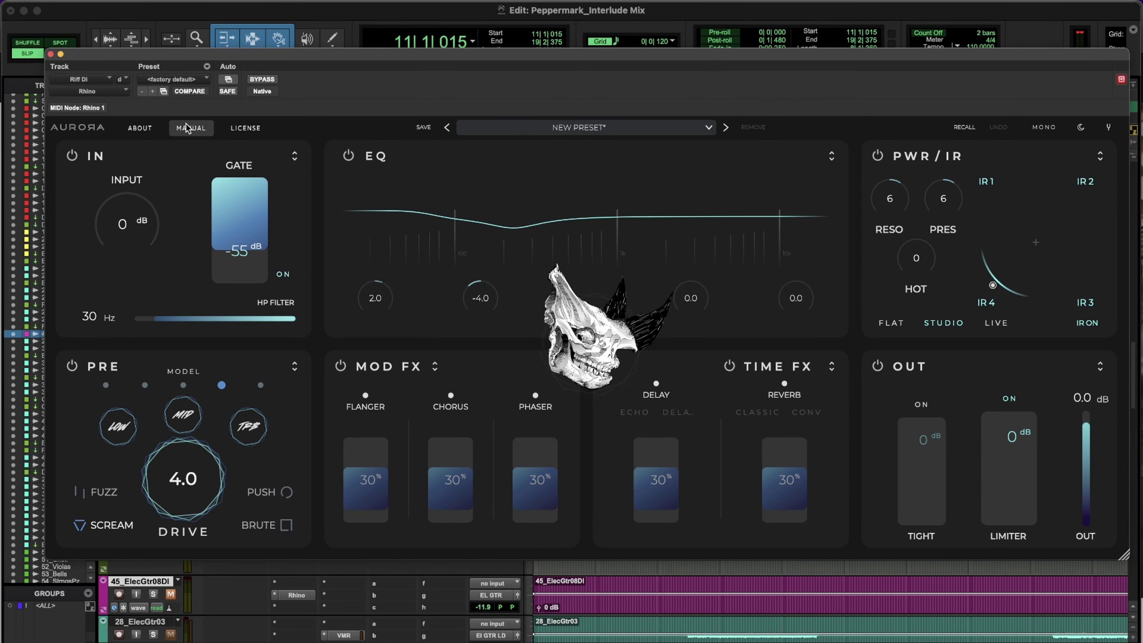
# Browse the artist preset folders and close the preset list without loading a preset.
pyautogui.click(526, 129)
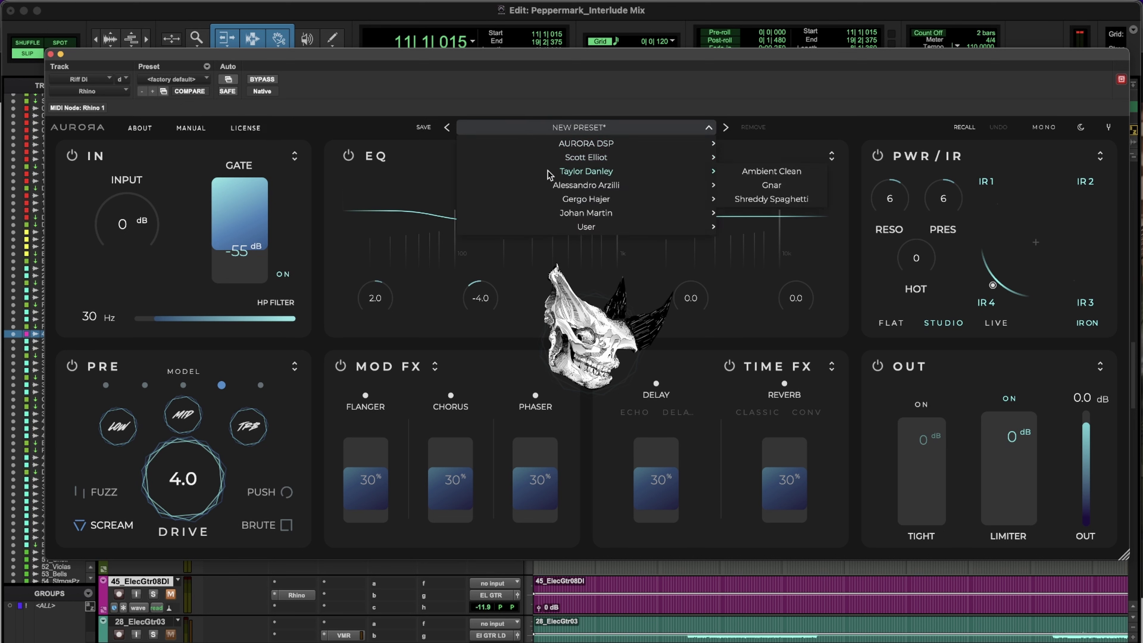
pyautogui.moveTo(610, 143)
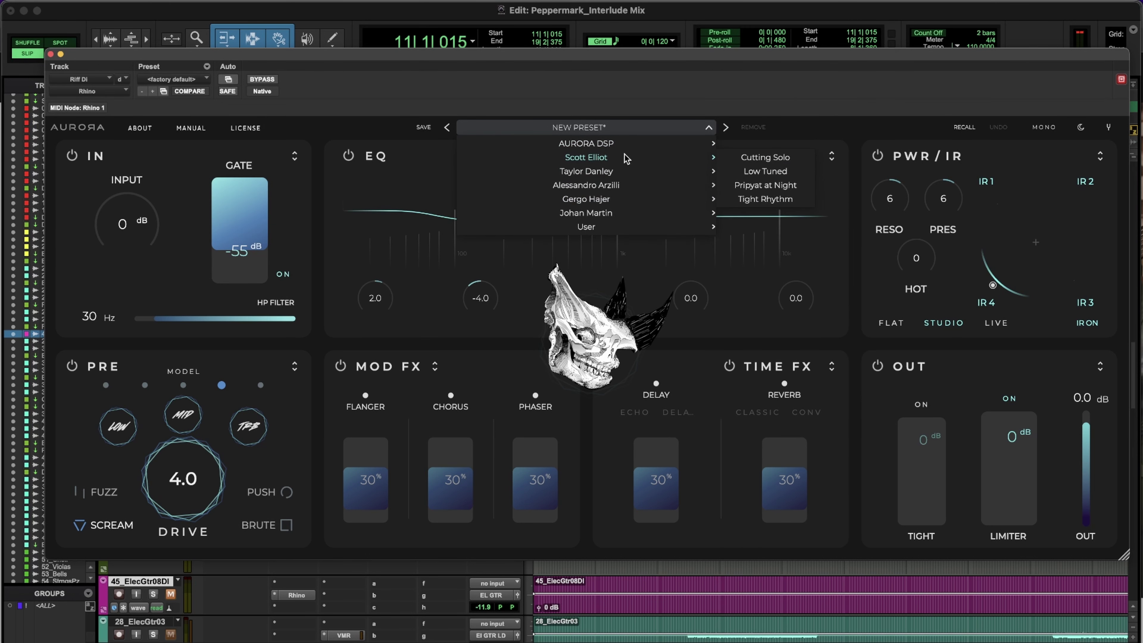
pyautogui.click(404, 162)
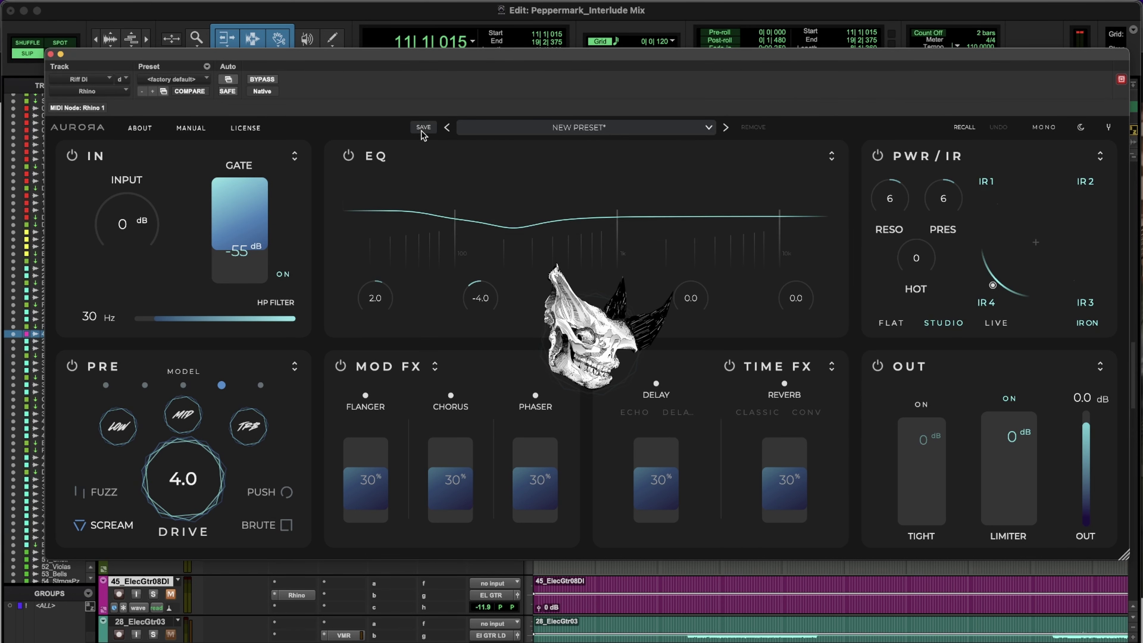
# Switch the plug-in interface to the light theme and back to the dark theme.
pyautogui.click(1081, 128)
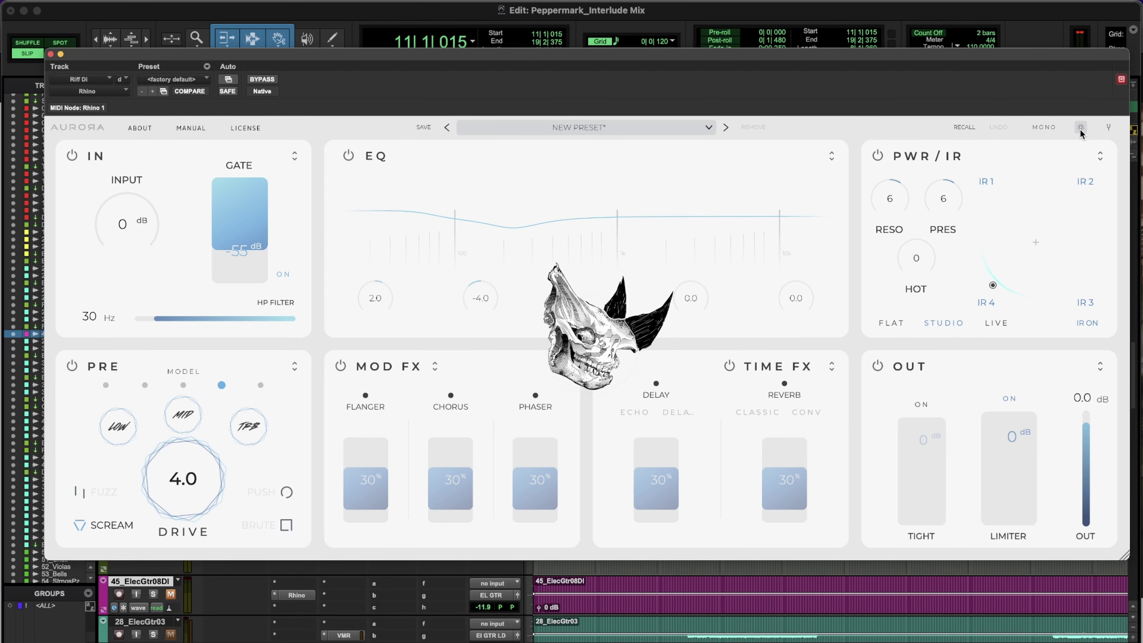
pyautogui.click(1081, 128)
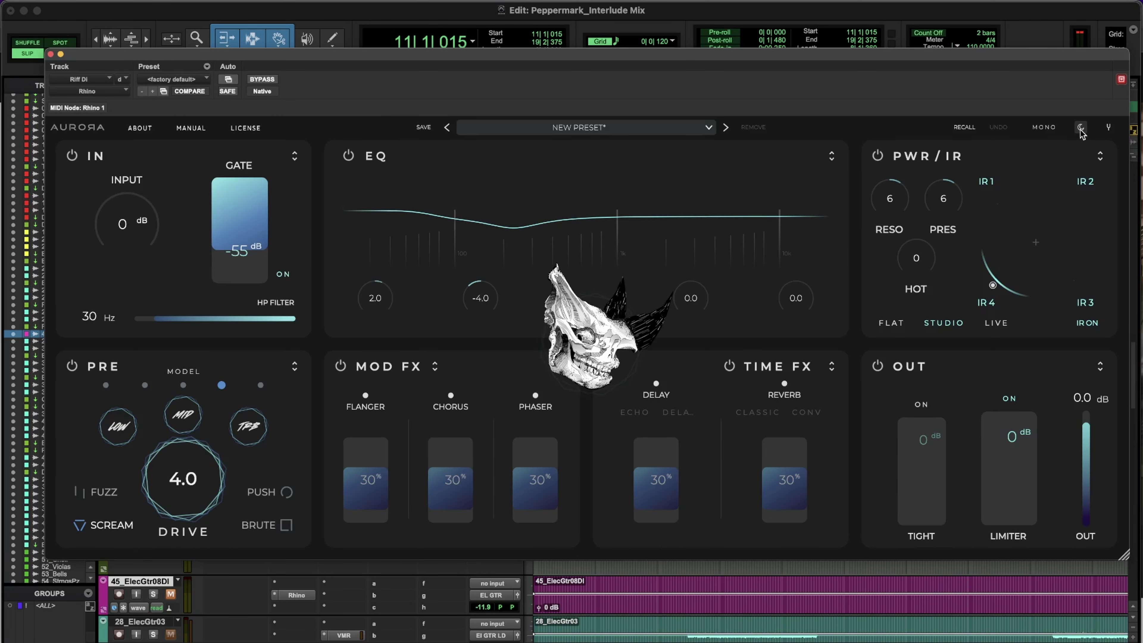
# Check the guitar's pitch with the built-in tuner during playback, toggle its mute on and off, and close it.
pyautogui.click(1109, 128)
pyautogui.press('space')
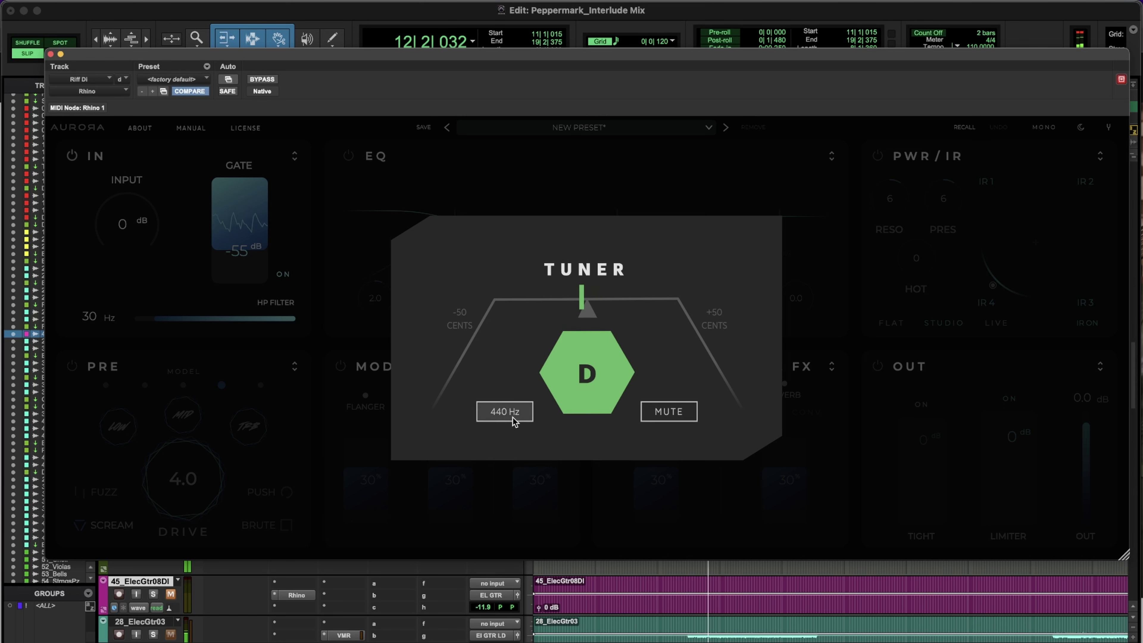
pyautogui.click(679, 413)
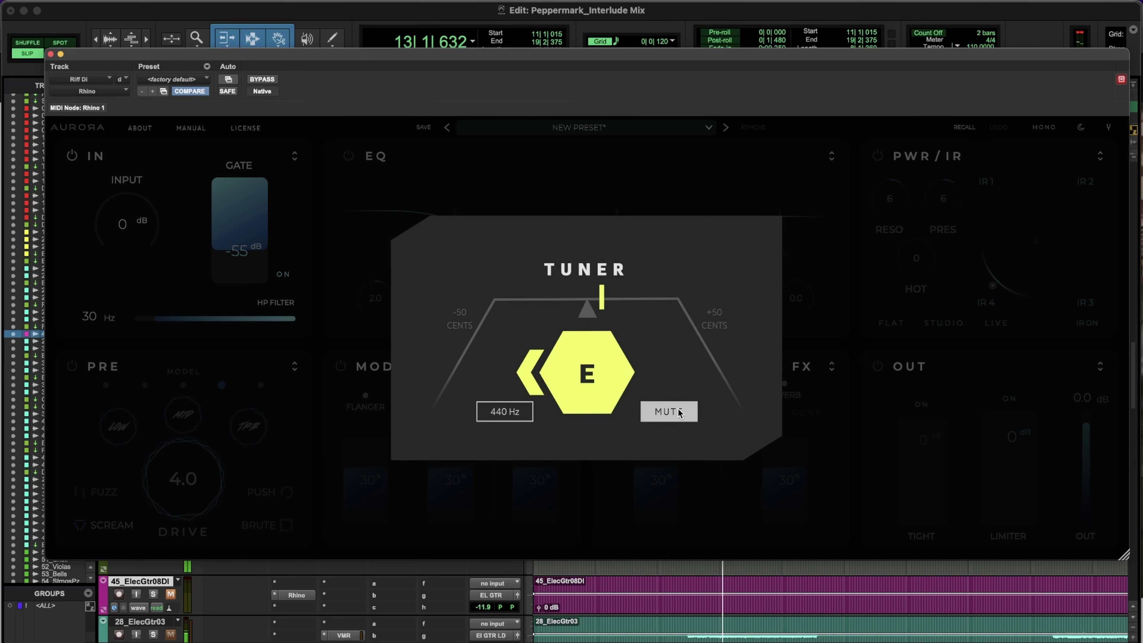
pyautogui.click(678, 413)
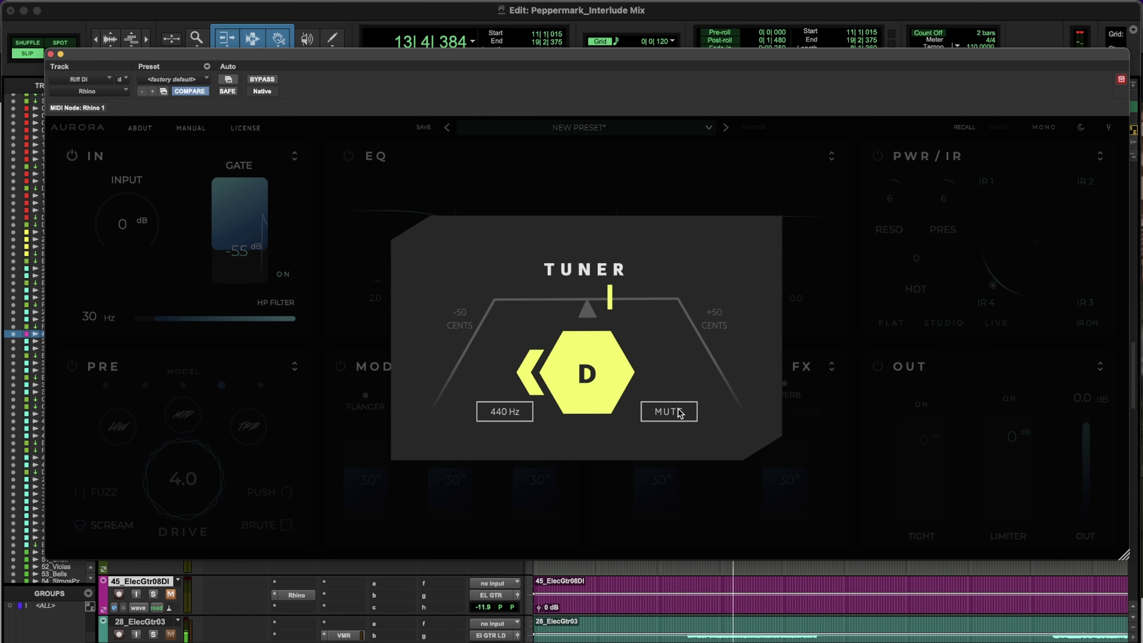
pyautogui.click(804, 324)
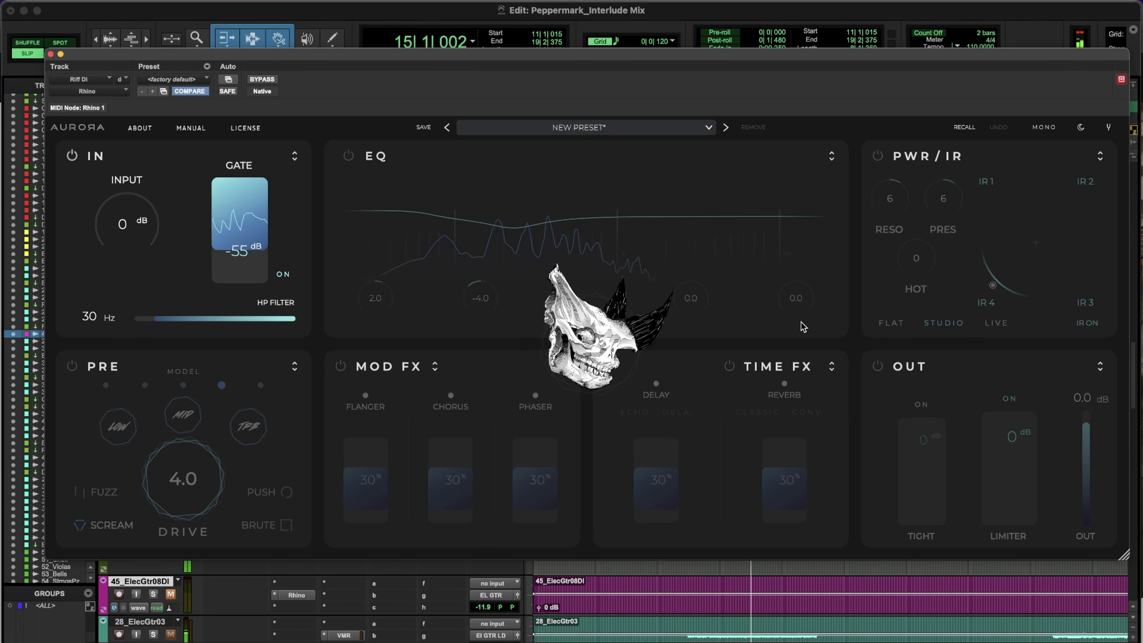
# Raise the input gain to 7 dB and sweep the high-pass filter while the guitar track plays.
pyautogui.press('space')
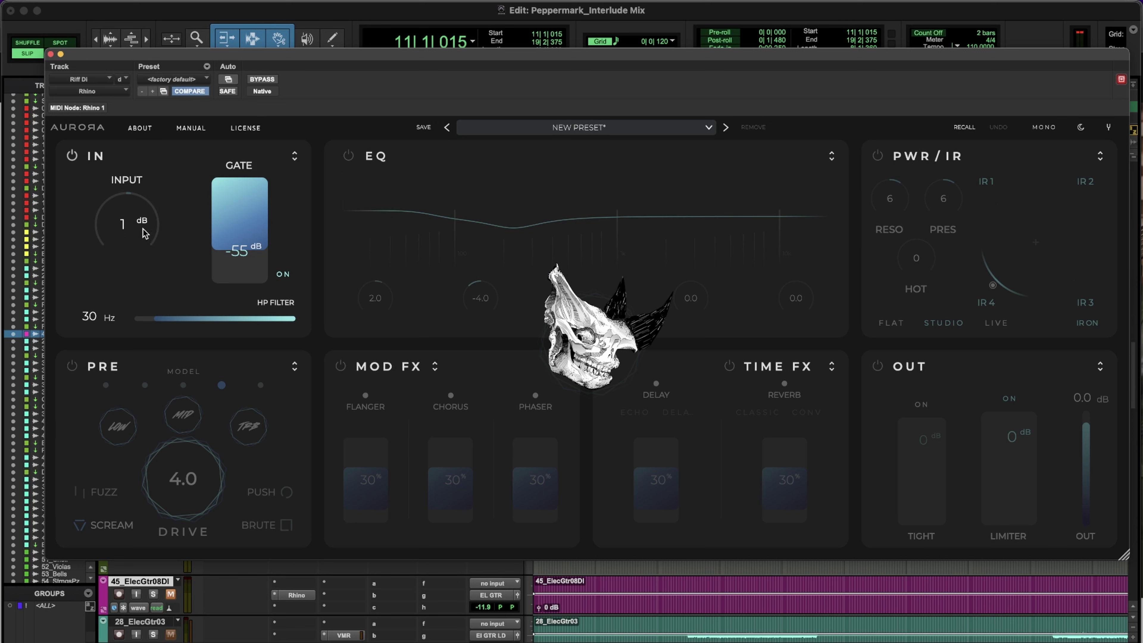
pyautogui.press('space')
pyautogui.moveTo(139, 234); pyautogui.dragTo(100, 204)
pyautogui.moveTo(288, 329); pyautogui.dragTo(135, 321)
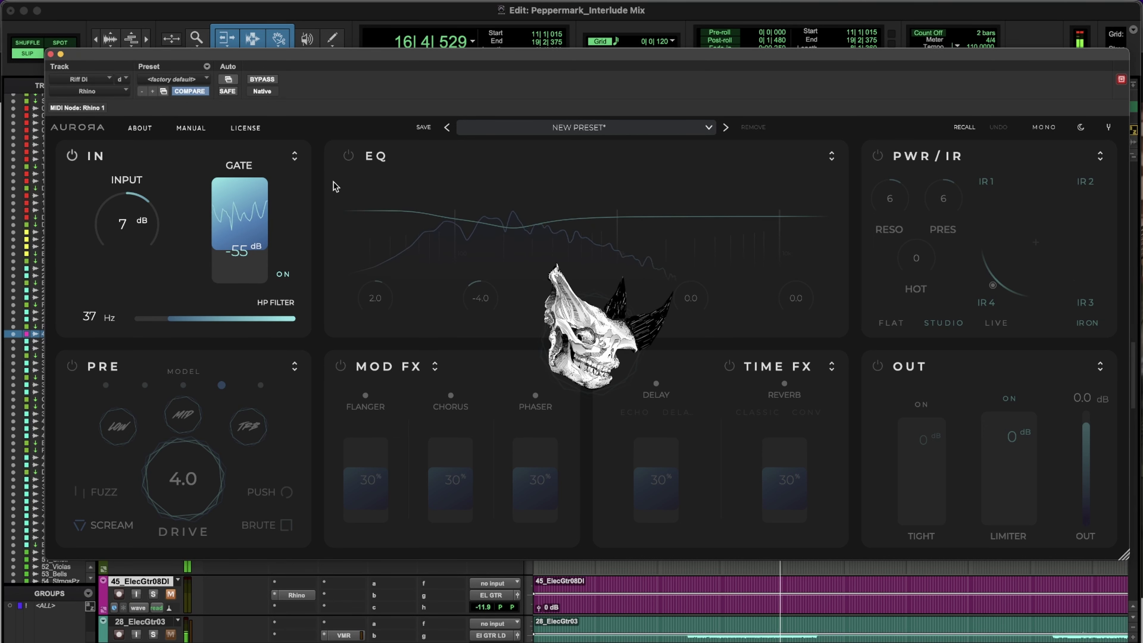
pyautogui.press('space')
# Expand the input section, try the filter slope control and raise the gate threshold to -13 dB.
pyautogui.click(292, 156)
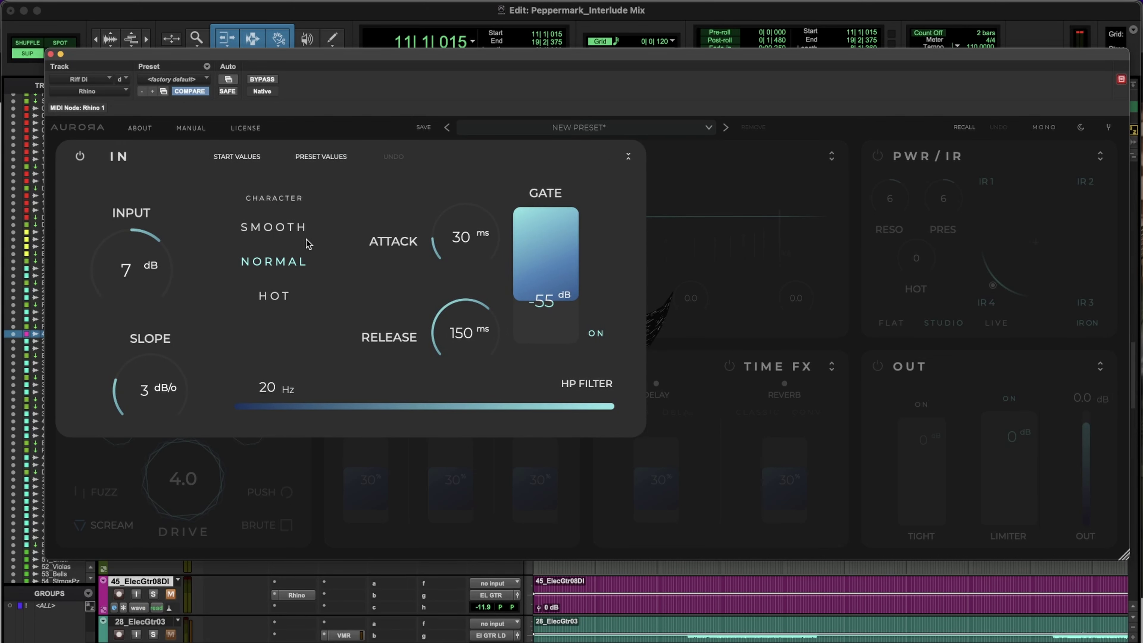
pyautogui.click(187, 365)
pyautogui.click(193, 376)
pyautogui.click(191, 378)
pyautogui.click(194, 356)
pyautogui.moveTo(567, 294); pyautogui.dragTo(559, 237)
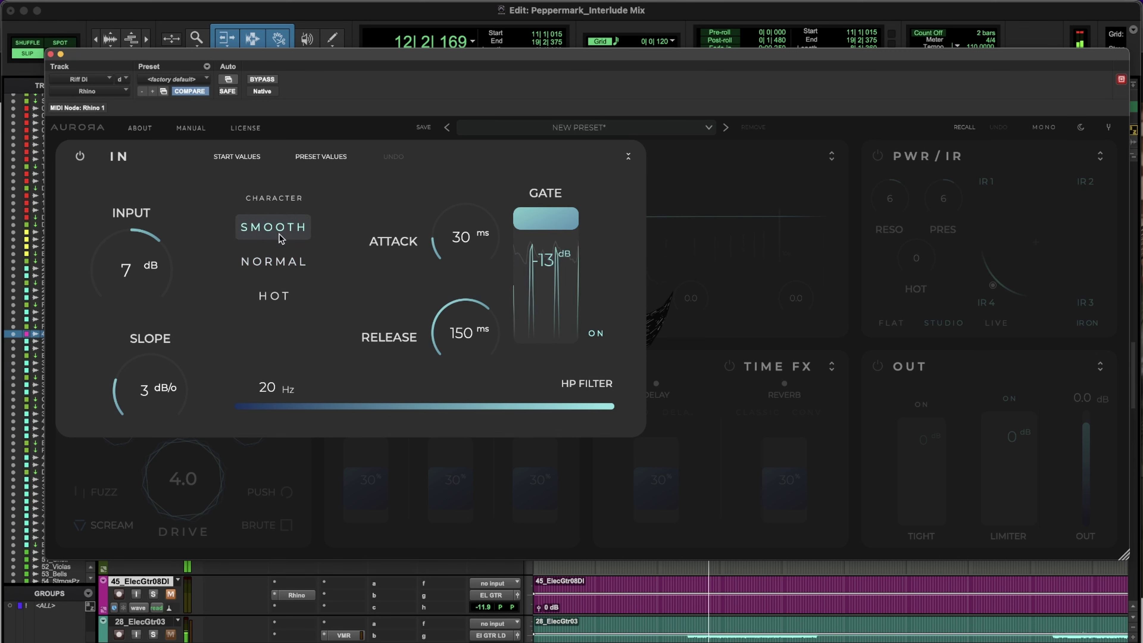
# Set the input character to Hot, the gate to -28 dB with 58 ms attack and 131 ms release, and the high-pass filter to 42 Hz.
pyautogui.click(280, 297)
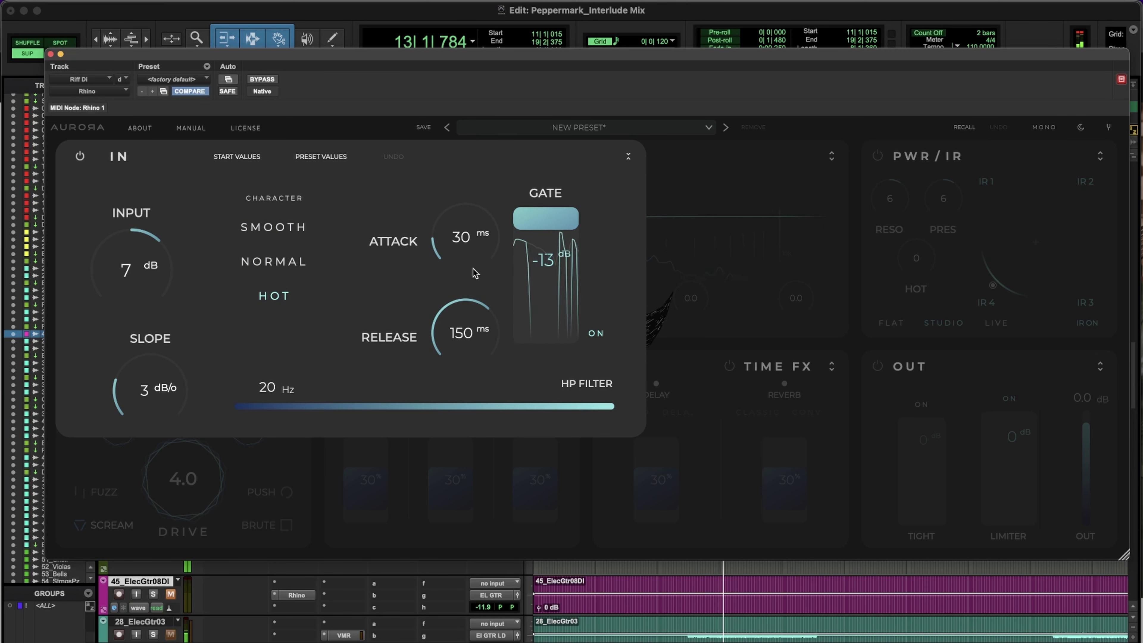
pyautogui.moveTo(478, 234); pyautogui.dragTo(539, 260)
pyautogui.moveTo(266, 407); pyautogui.dragTo(342, 408)
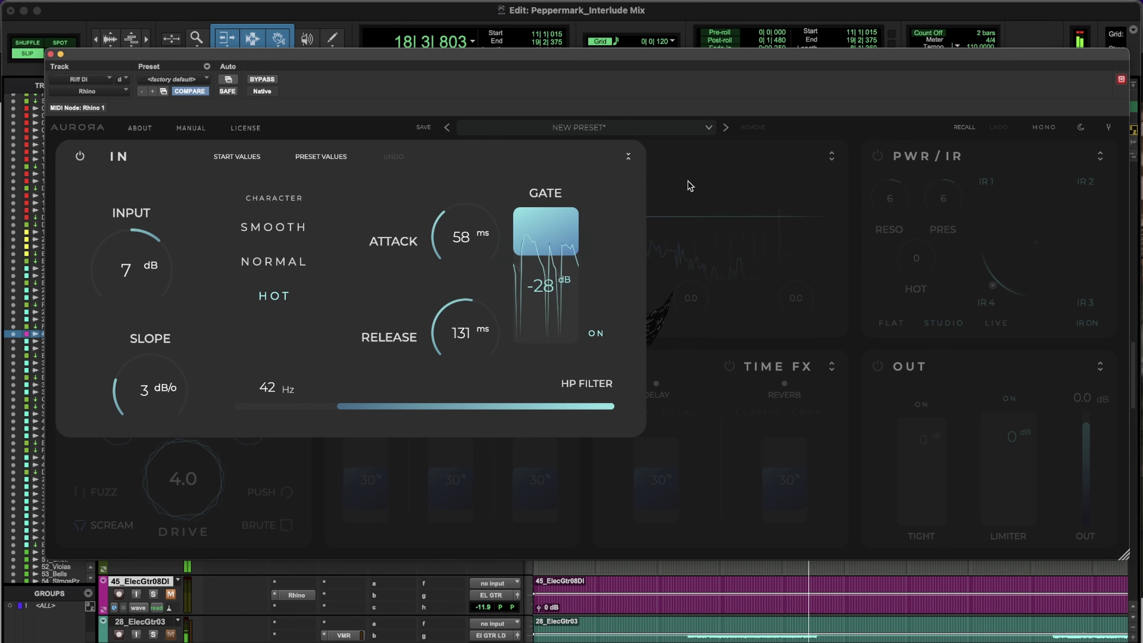
pyautogui.click(628, 156)
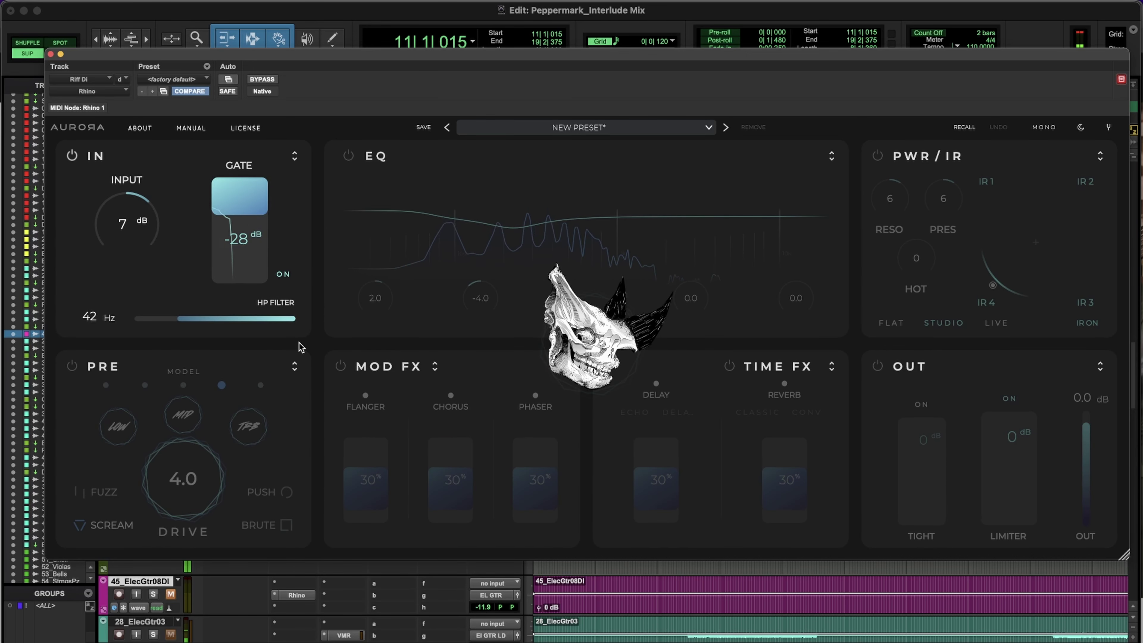
# Enable the preamp section and audition its amp models during playback, ending on the first model.
pyautogui.press('space')
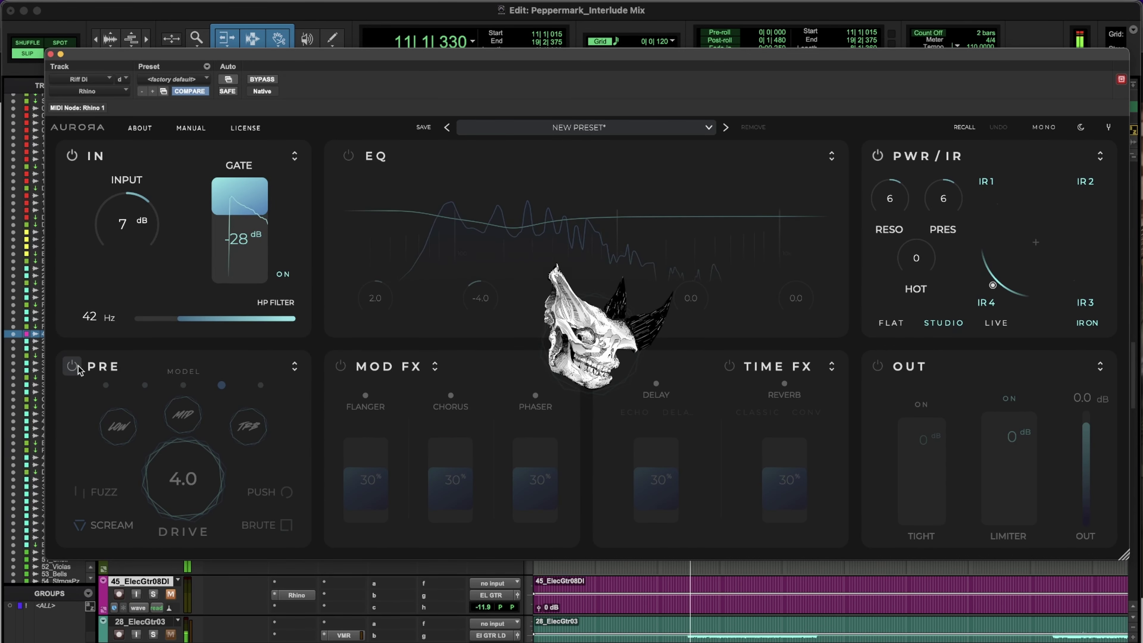
pyautogui.click(77, 369)
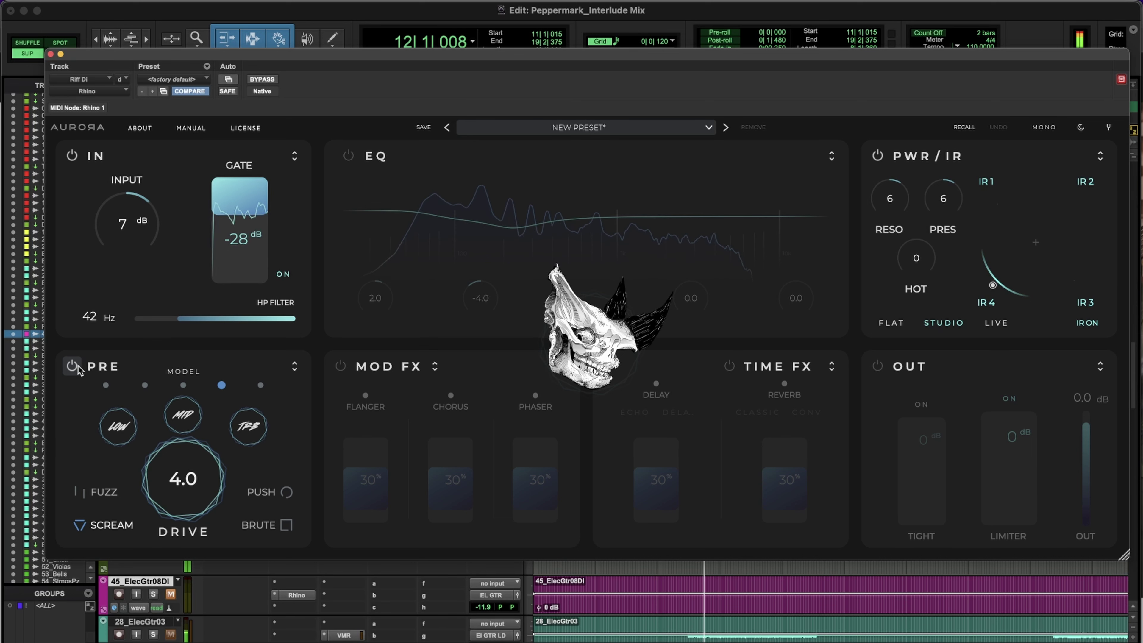
pyautogui.click(106, 385)
pyautogui.click(145, 386)
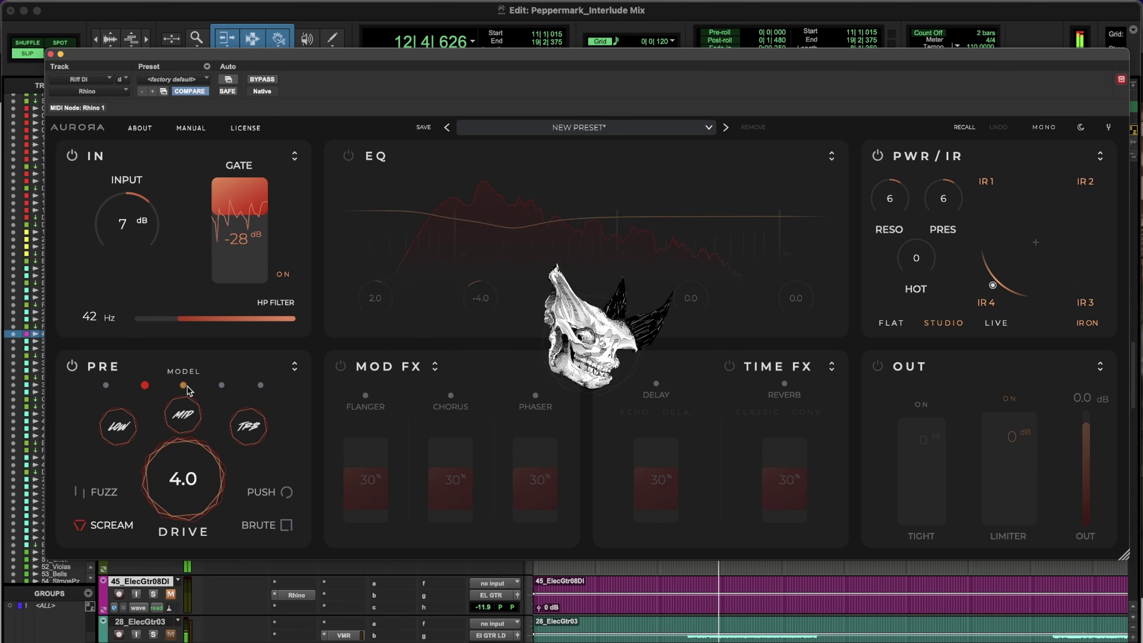
pyautogui.click(105, 385)
pyautogui.press('space')
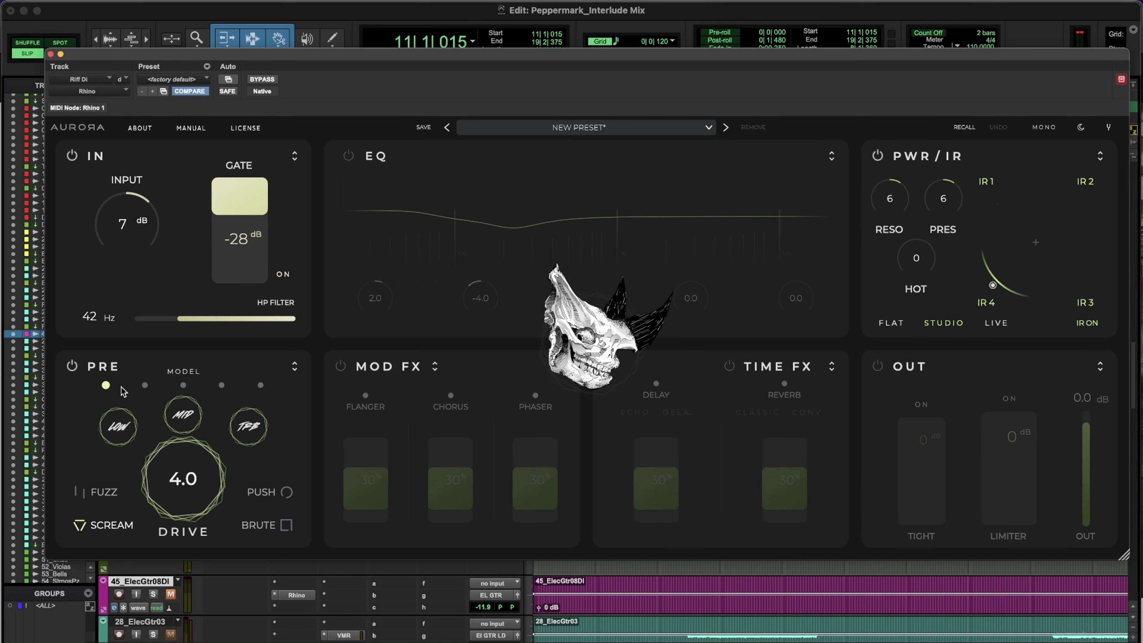
# Compare the other preamp models during playback and return to the first model.
pyautogui.press('space')
pyautogui.click(183, 385)
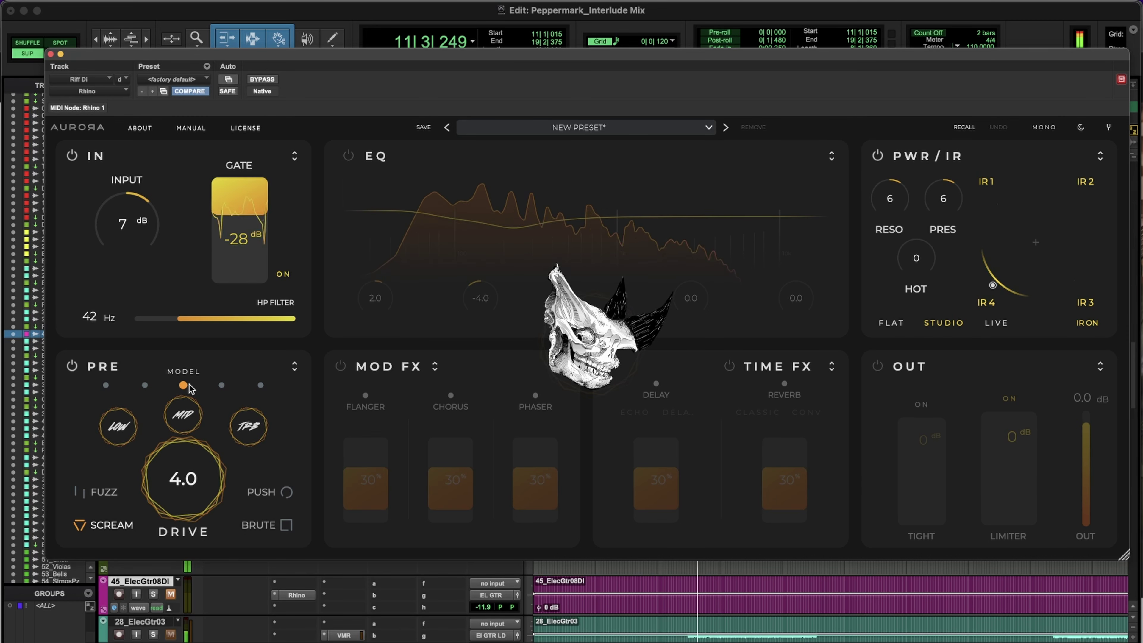
pyautogui.click(144, 385)
pyautogui.click(98, 384)
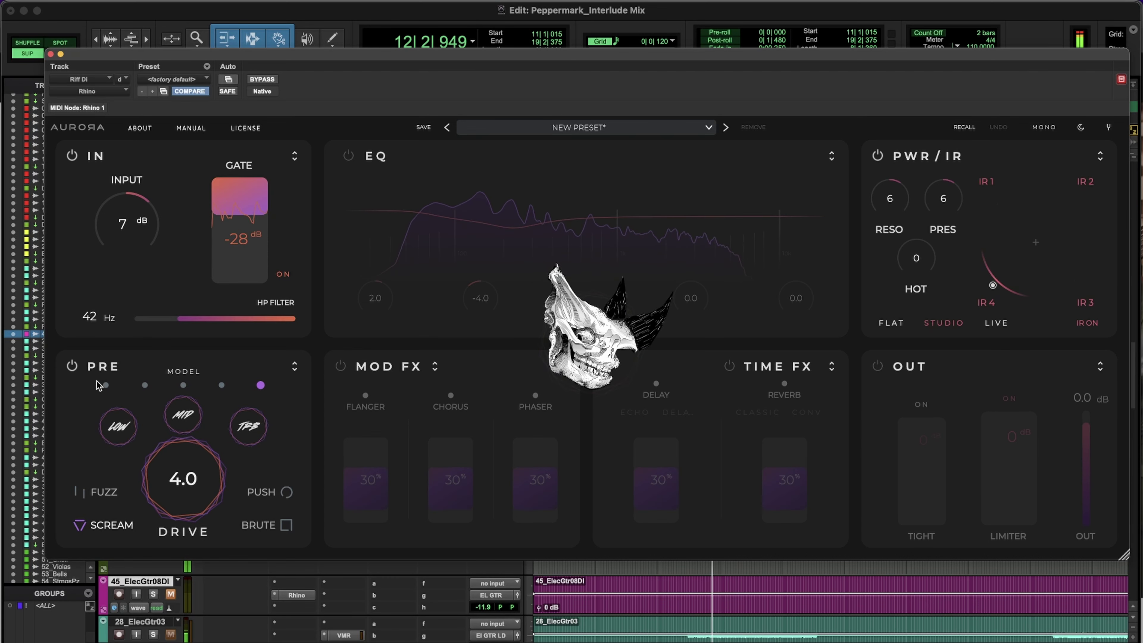
pyautogui.click(104, 385)
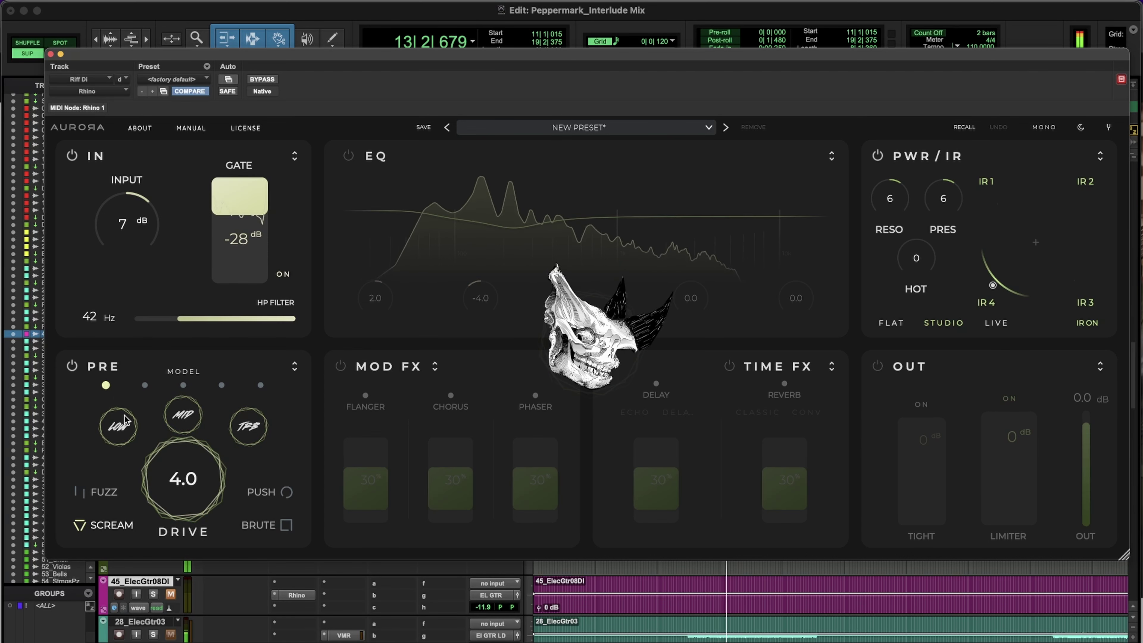
pyautogui.press('space')
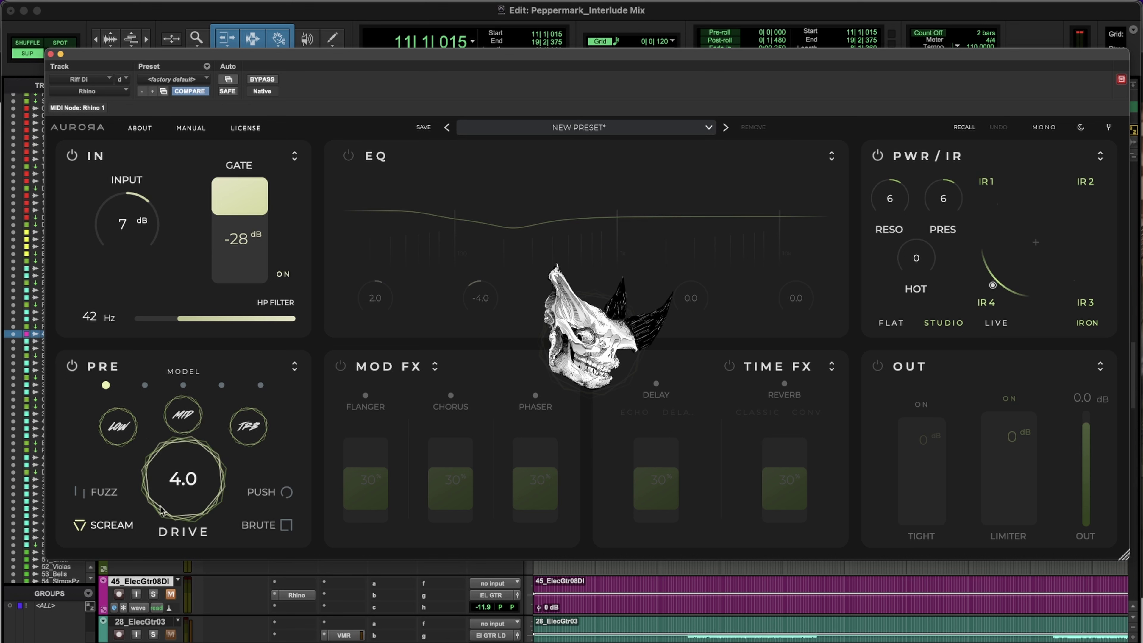
# In the expanded preamp section, raise the drive to 6.3 and lower the Scream amount to 0.
pyautogui.click(294, 366)
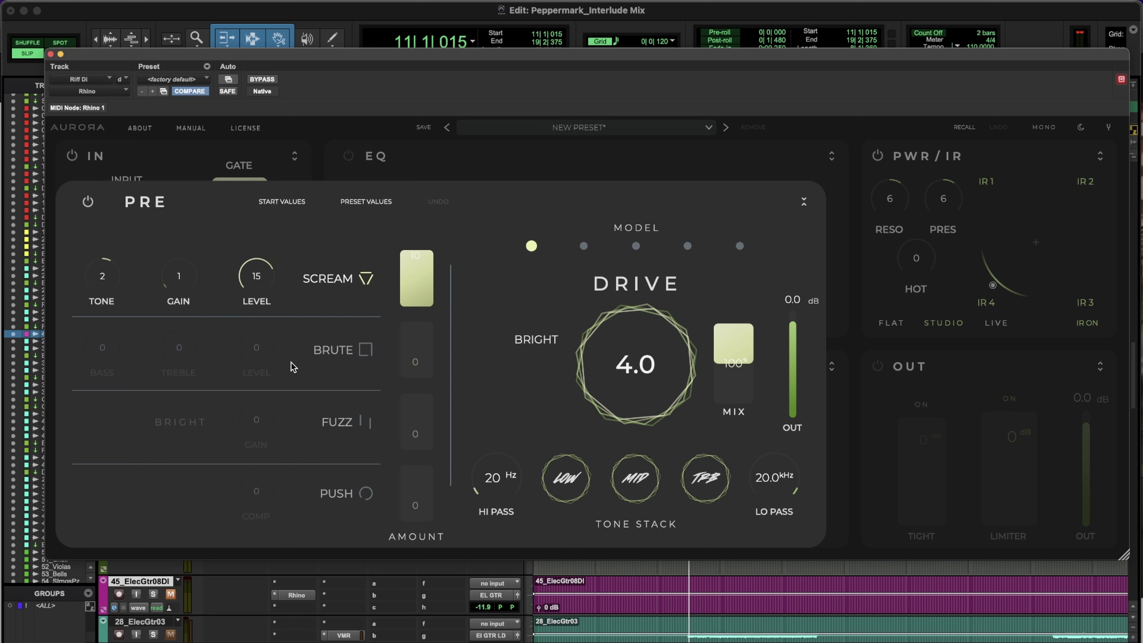
pyautogui.moveTo(598, 342); pyautogui.dragTo(702, 352)
pyautogui.moveTo(734, 344); pyautogui.dragTo(720, 312)
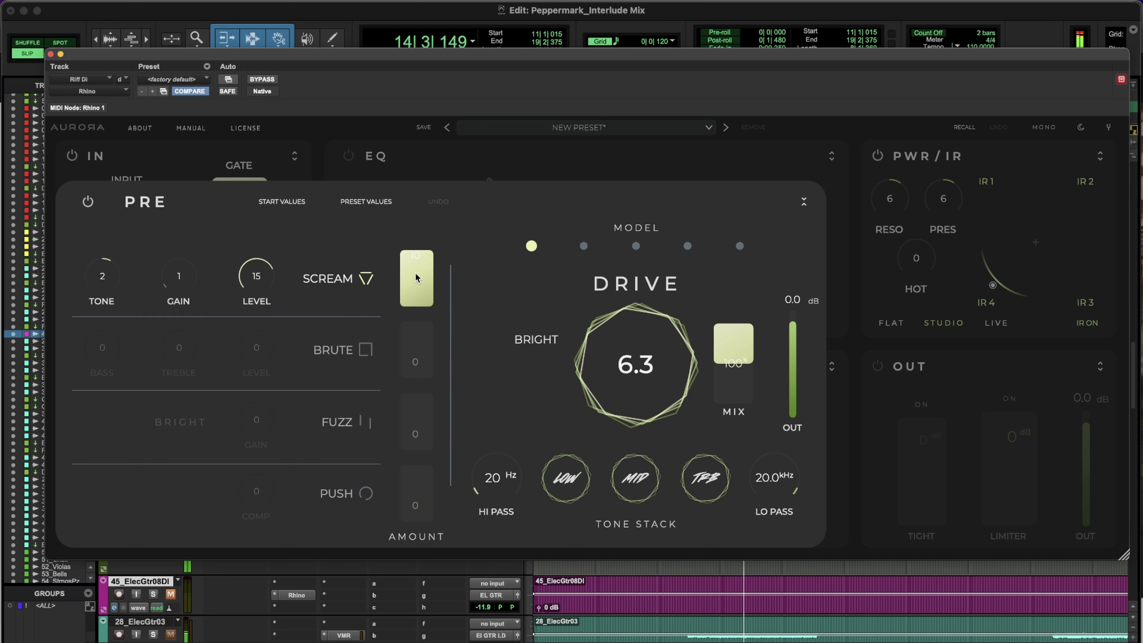
pyautogui.moveTo(417, 261); pyautogui.dragTo(433, 308)
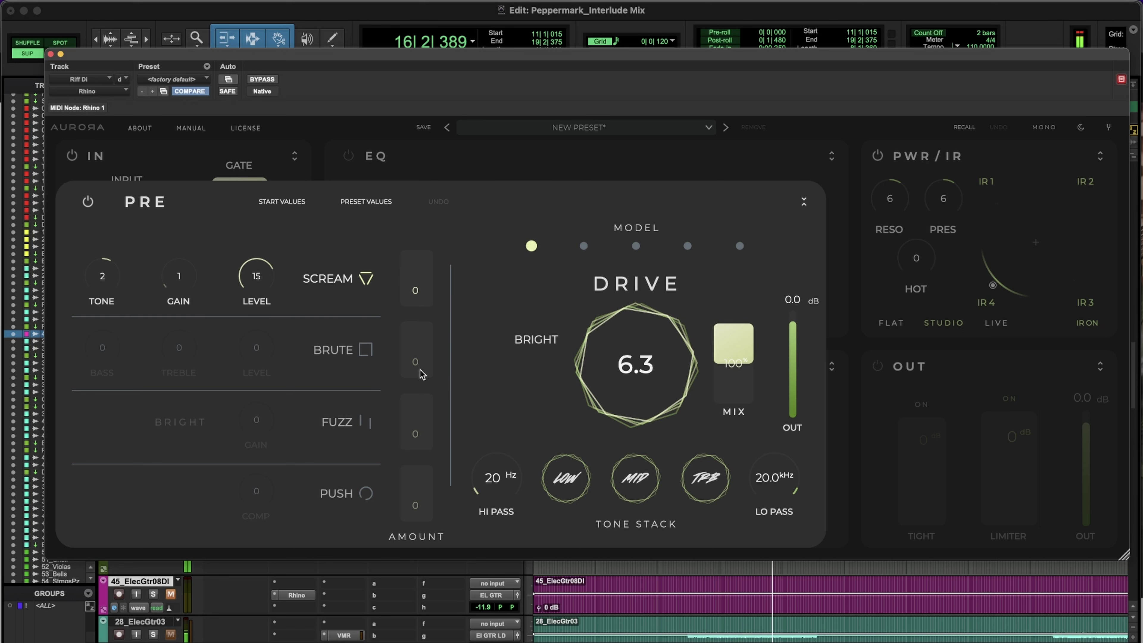
# Enable the Brute pedal, try its amount at 10, and settle on amount 2 with level 1.
pyautogui.click(416, 361)
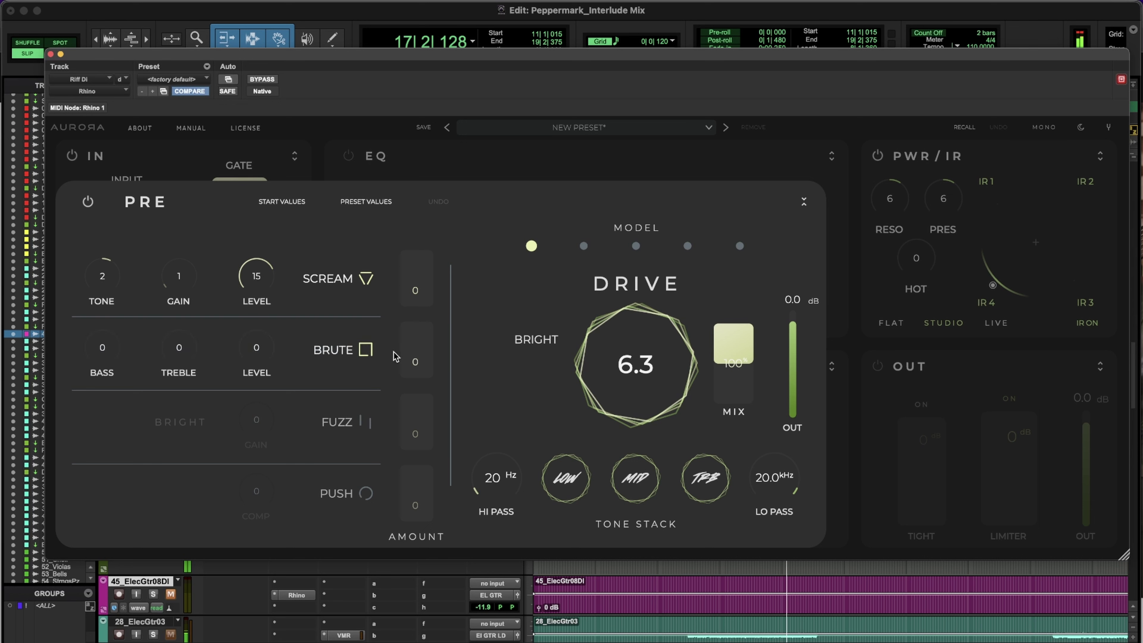
pyautogui.moveTo(416, 366); pyautogui.dragTo(417, 322)
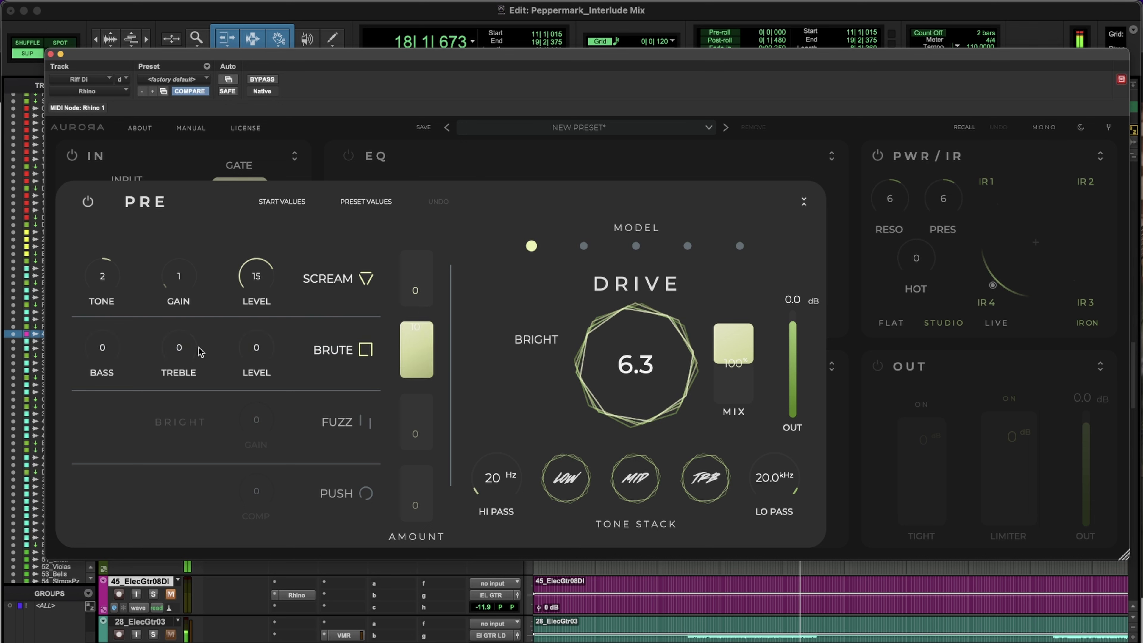
pyautogui.moveTo(273, 347)
pyautogui.mouseDown()
pyautogui.moveTo(283, 312)
pyautogui.moveTo(286, 346)
pyautogui.mouseUp()
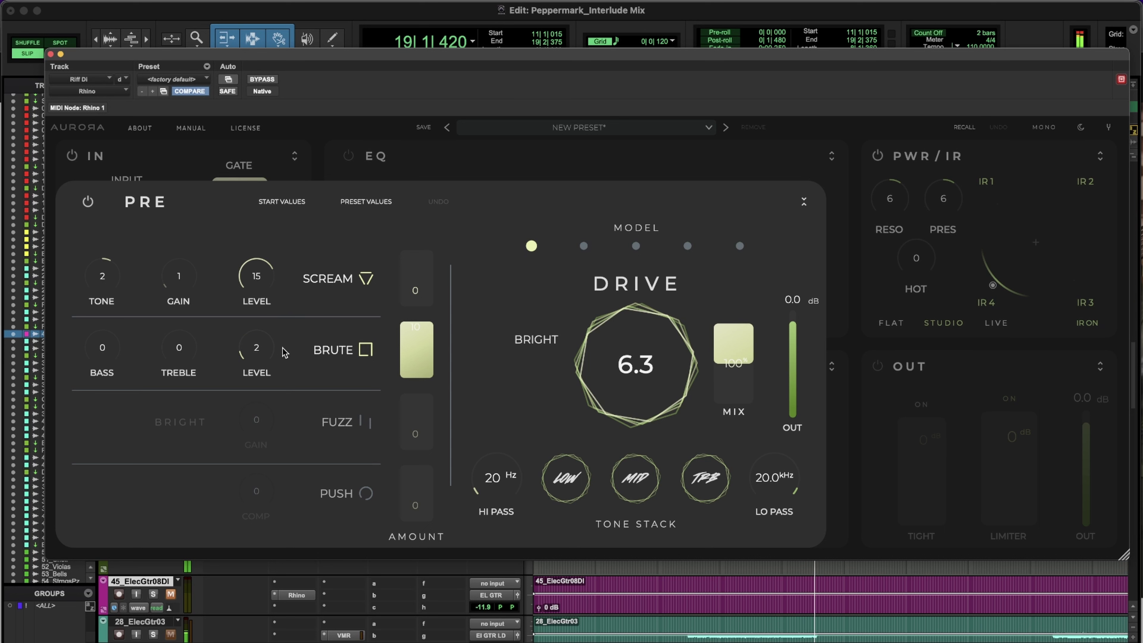
pyautogui.moveTo(411, 335); pyautogui.dragTo(417, 436)
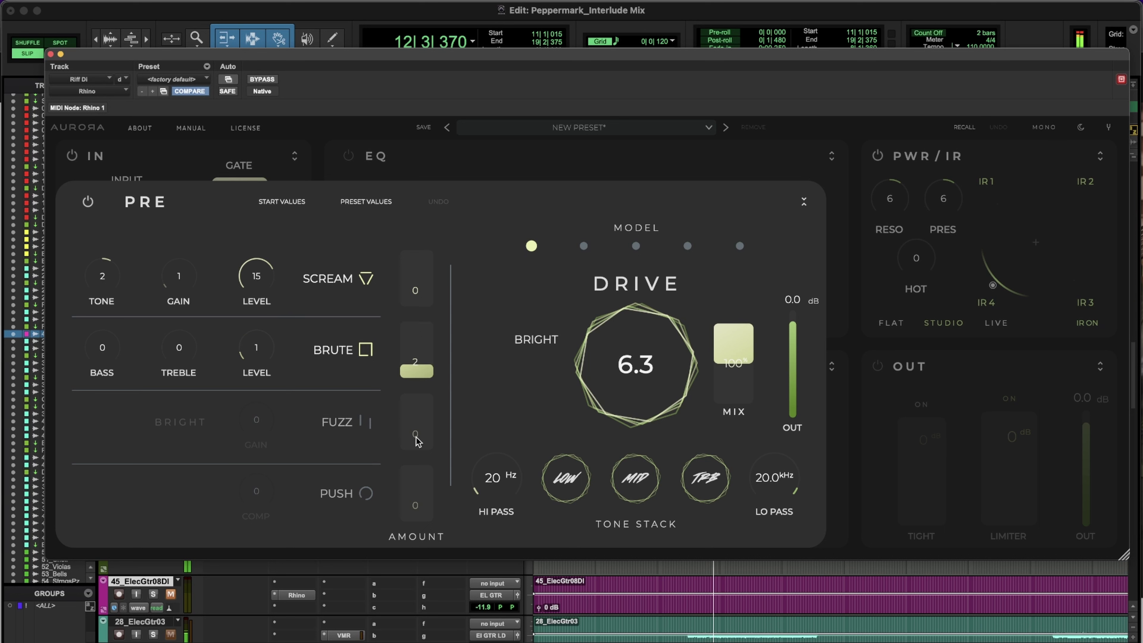
# Enable the Fuzz pedal, audition it at full amount and at 4, and return its amount to 0.
pyautogui.click(418, 404)
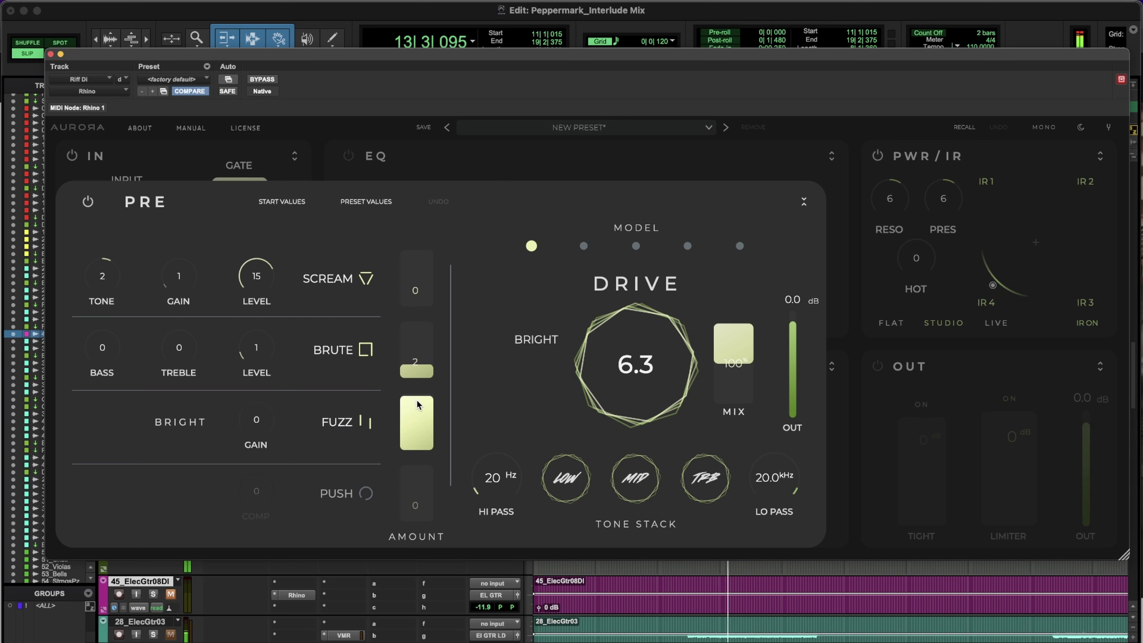
pyautogui.moveTo(419, 399); pyautogui.dragTo(420, 425)
pyautogui.moveTo(256, 421); pyautogui.dragTo(333, 432)
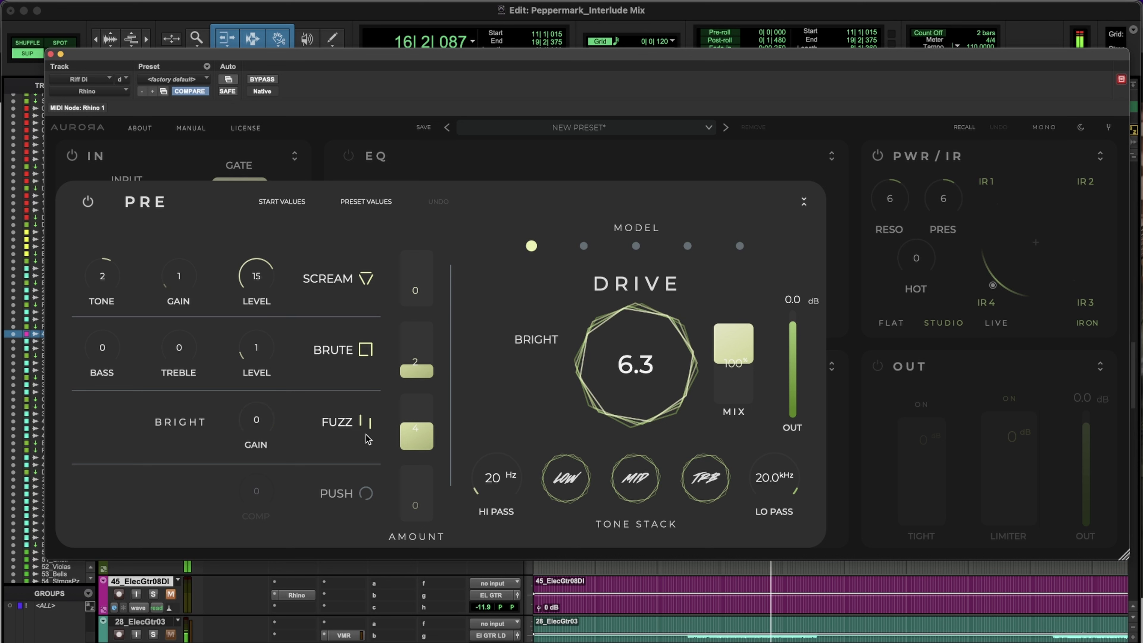
pyautogui.moveTo(411, 426); pyautogui.dragTo(412, 450)
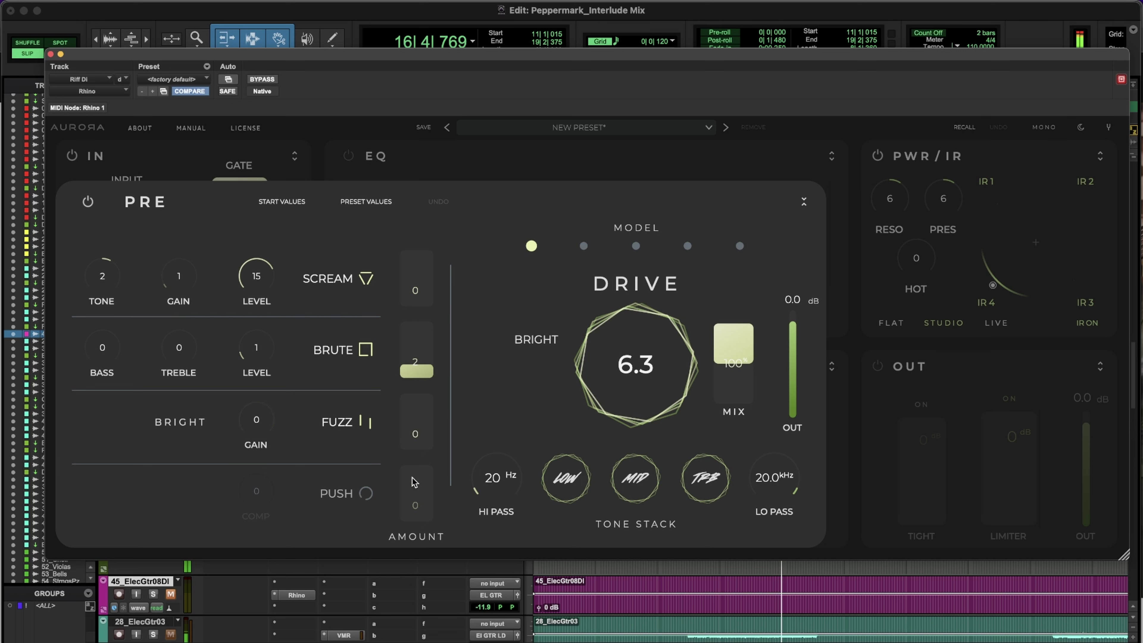
# Enable the Push pedal with amount 4 and compression 7, and restart playback from the beginning of the selection.
pyautogui.click(415, 507)
pyautogui.moveTo(415, 507)
pyautogui.mouseDown()
pyautogui.moveTo(426, 461)
pyautogui.moveTo(419, 507)
pyautogui.mouseUp()
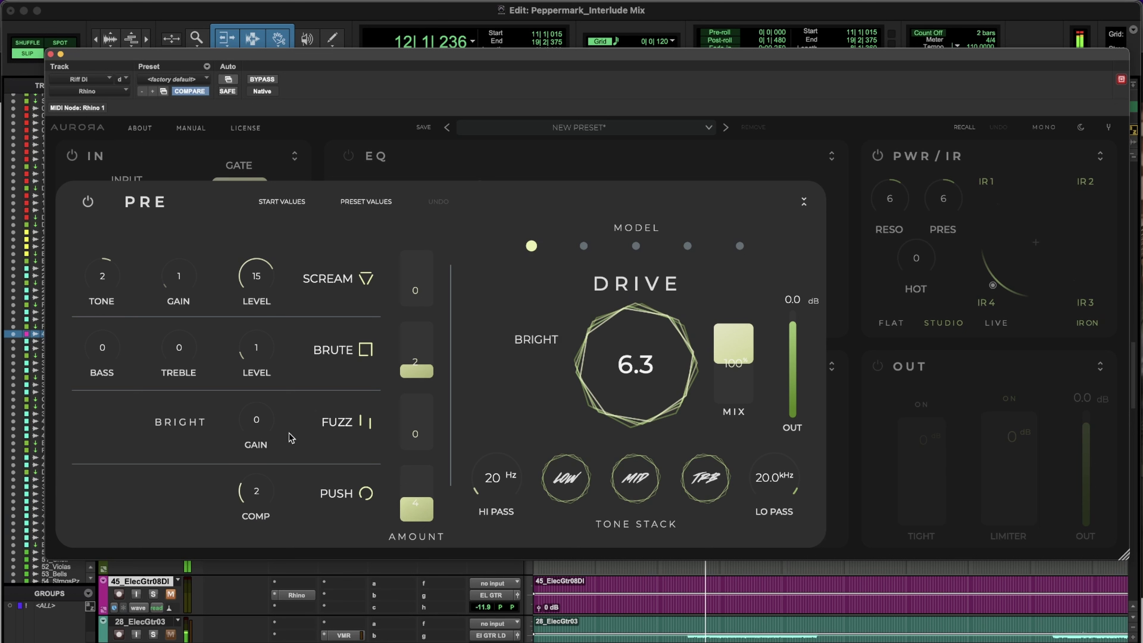
pyautogui.press('space')
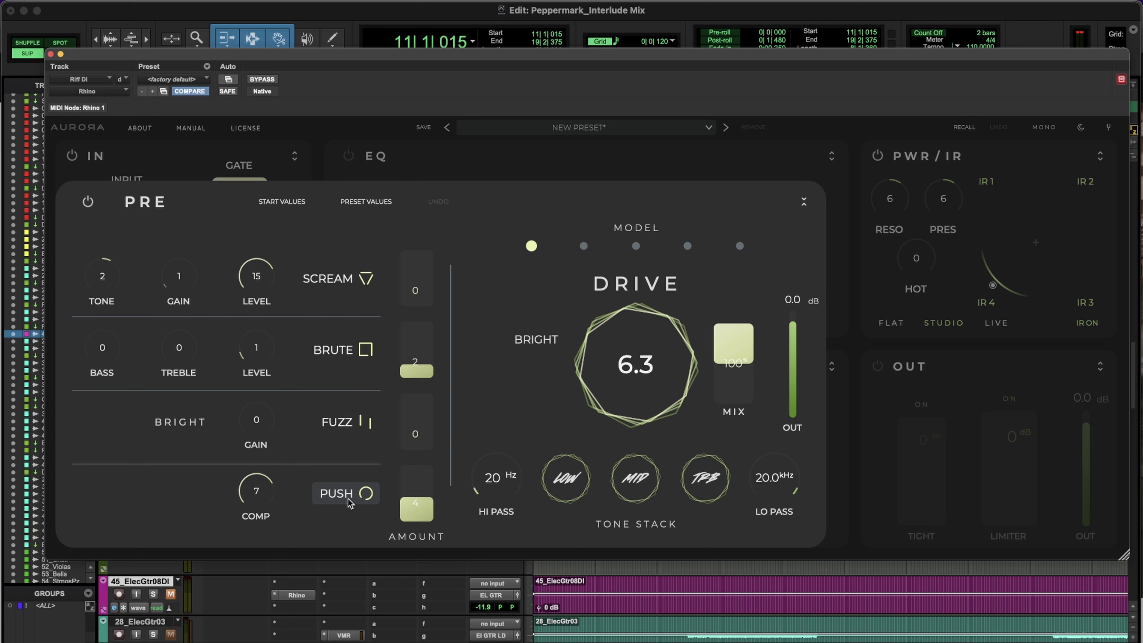
pyautogui.press('space')
# Switch off Brute, Fuzz and Push, try stronger Scream settings, and settle on tone 3, gain 5 and amount 1.
pyautogui.moveTo(424, 302); pyautogui.dragTo(422, 270)
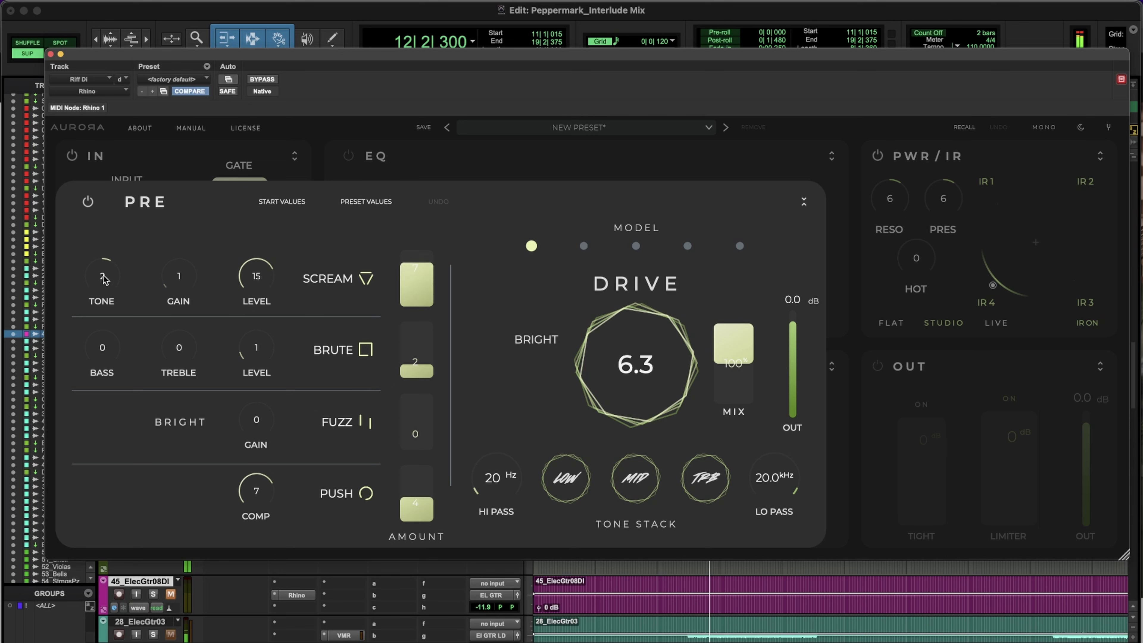
pyautogui.moveTo(105, 276); pyautogui.dragTo(124, 243)
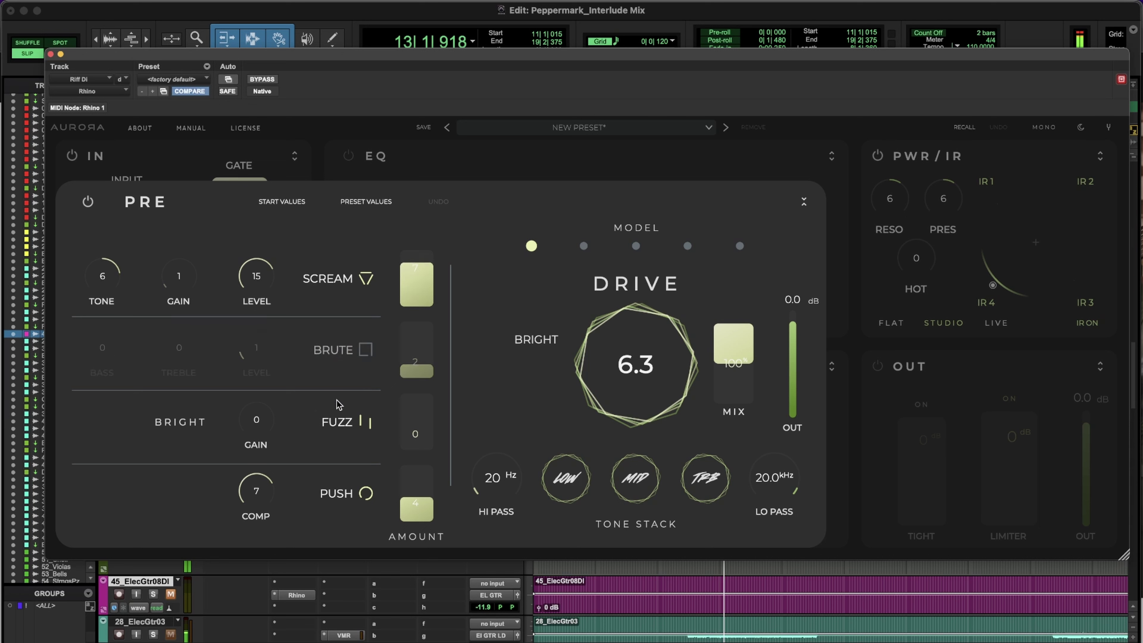
pyautogui.moveTo(181, 280); pyautogui.dragTo(216, 187)
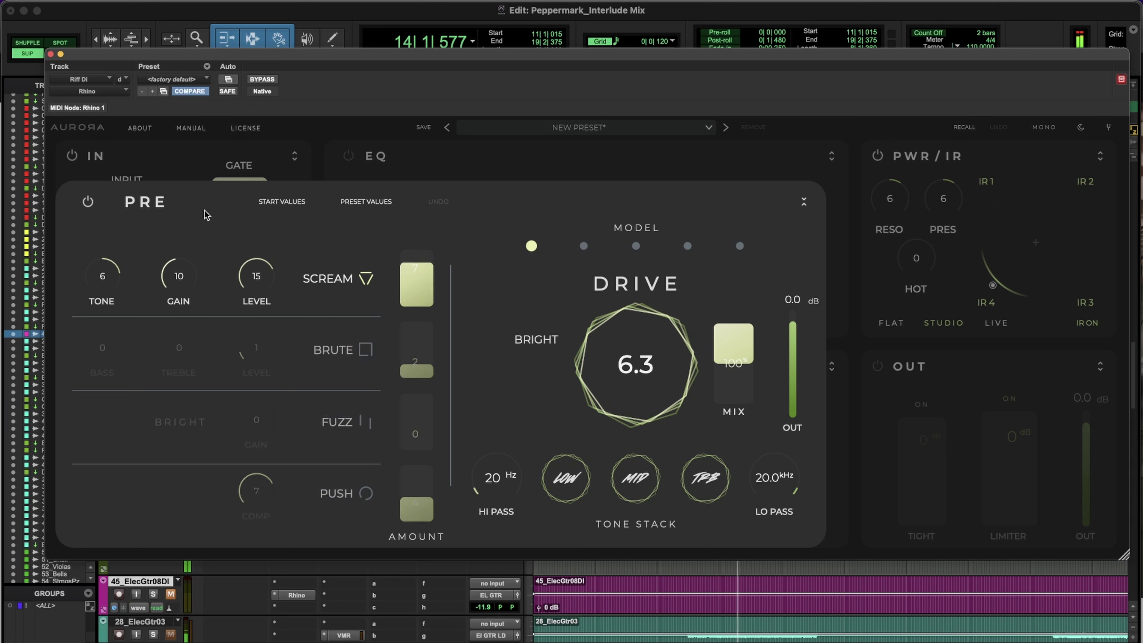
pyautogui.moveTo(114, 269); pyautogui.dragTo(113, 290)
pyautogui.moveTo(416, 270); pyautogui.dragTo(417, 301)
# Re-enable the Brute pedal at amount 1 and the Fuzz and Push pedals at amount 6 each.
pyautogui.moveTo(395, 366); pyautogui.dragTo(396, 375)
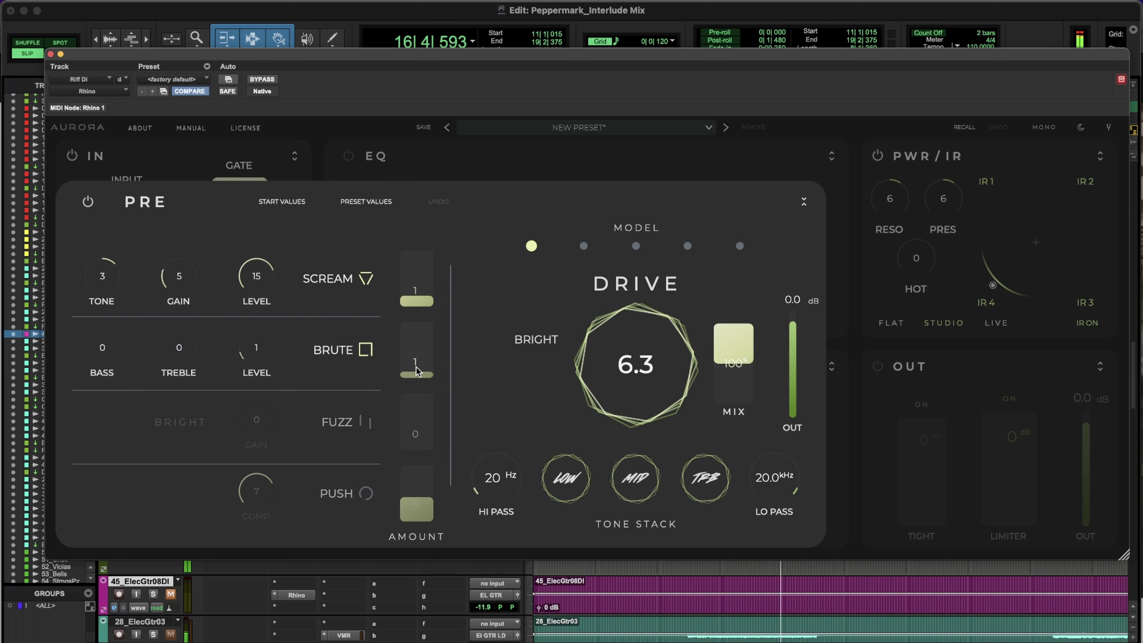
pyautogui.click(360, 422)
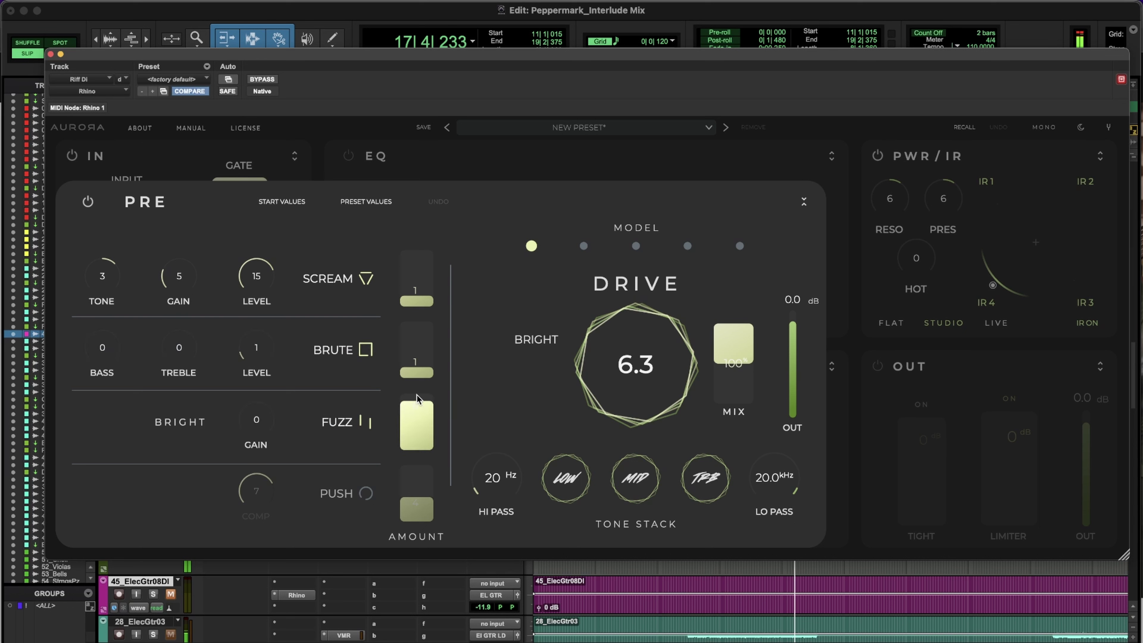
pyautogui.moveTo(404, 508); pyautogui.dragTo(424, 481)
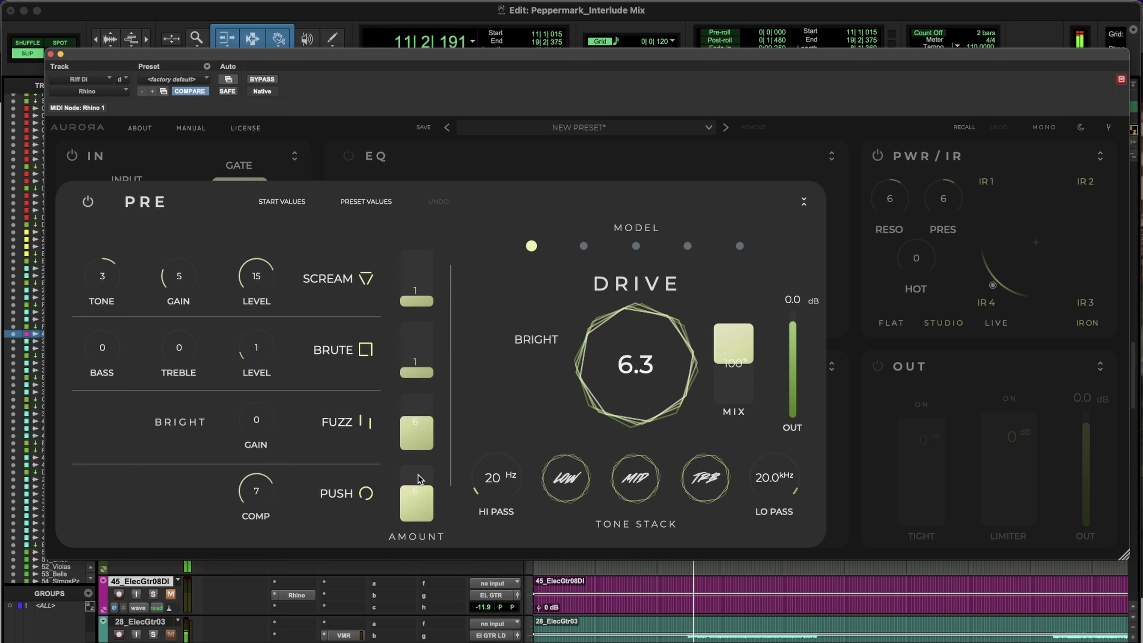
# Set the preamp drive to 8.4 and adjust the treble and mid of its tone stack, with mid at 4.1.
pyautogui.moveTo(630, 343); pyautogui.dragTo(623, 374)
pyautogui.moveTo(708, 487); pyautogui.dragTo(698, 448)
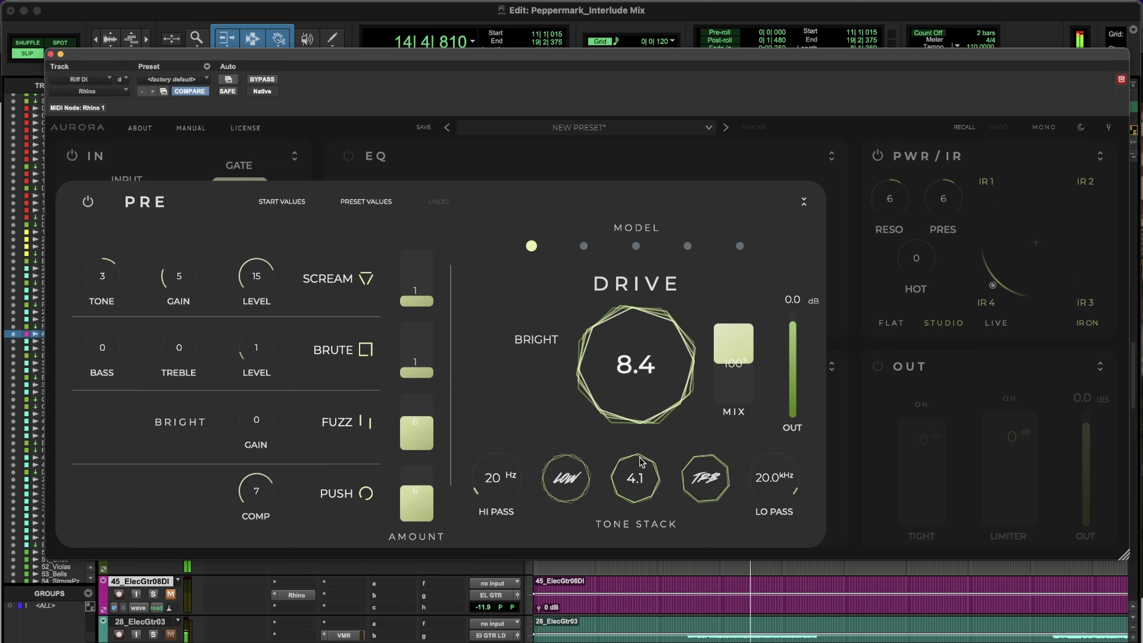
# In the expanded input section, lower the gate threshold to -46 dB.
pyautogui.click(298, 152)
pyautogui.click(299, 151)
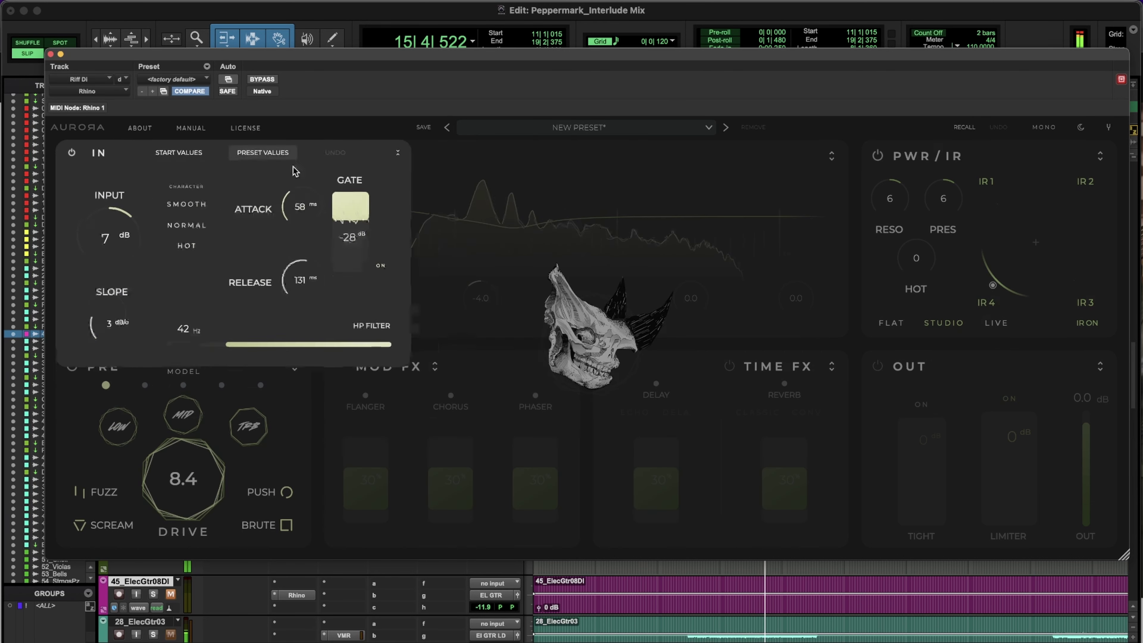
pyautogui.moveTo(547, 257); pyautogui.dragTo(549, 291)
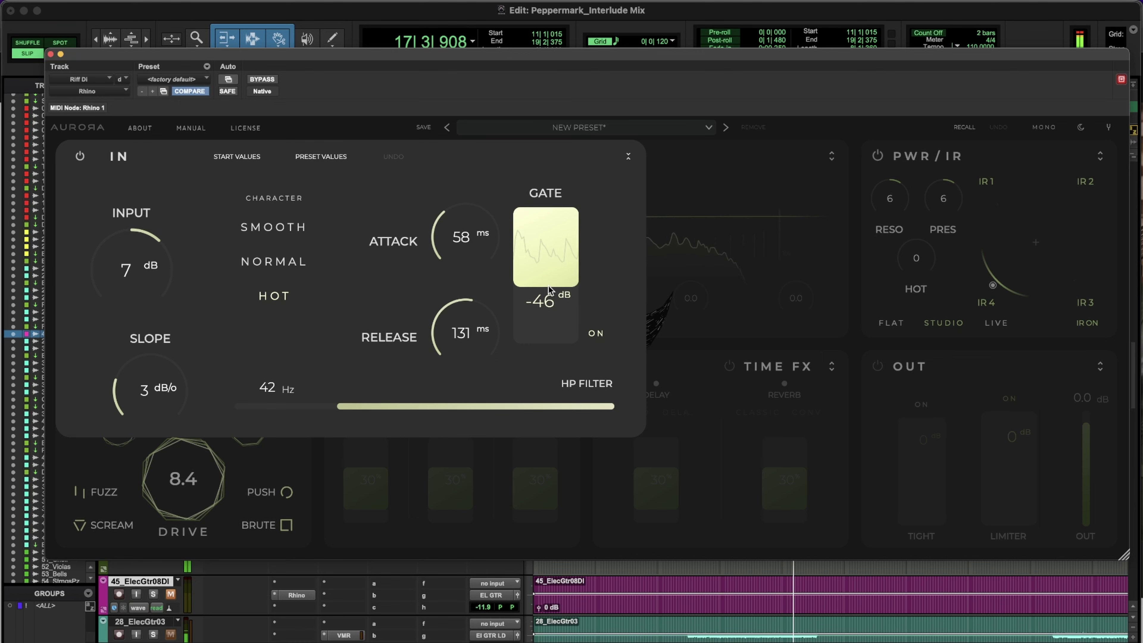
# Expand the preamp section and compare the sound with the section bypassed and active.
pyautogui.click(294, 366)
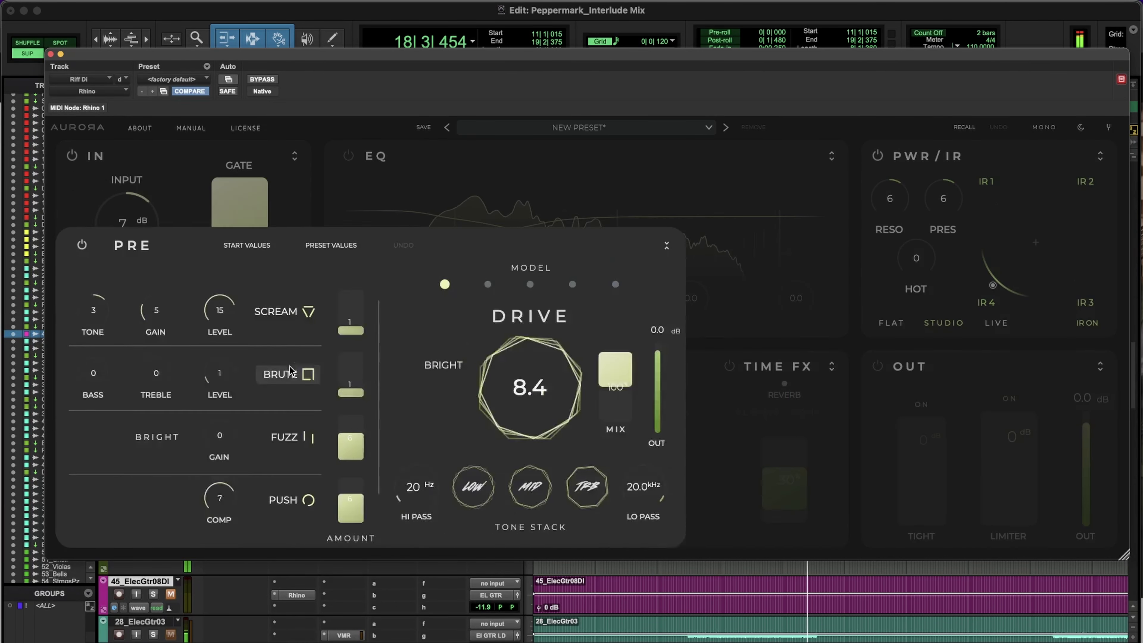
pyautogui.click(88, 205)
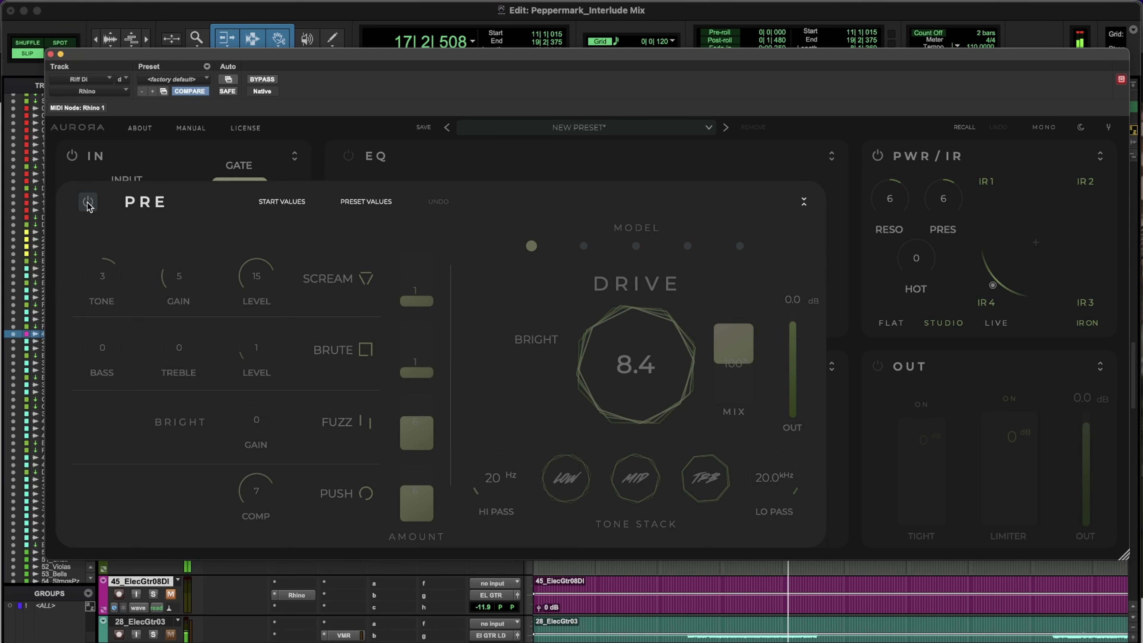
pyautogui.click(88, 203)
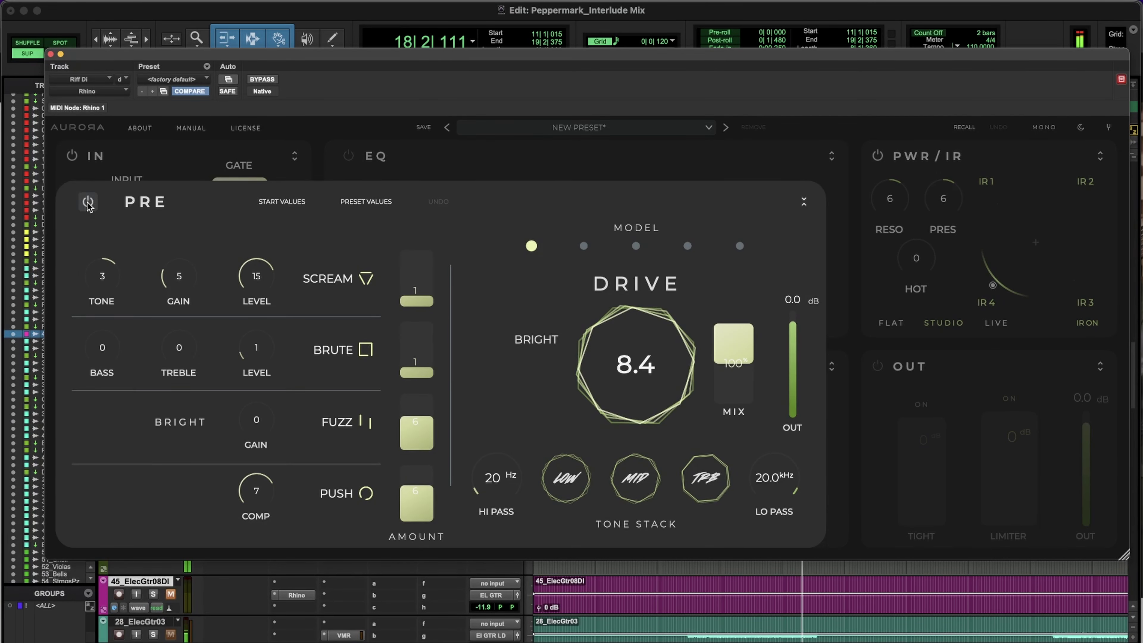
# Collapse the preamp section and audition the second and third amp models, settling on the fourth.
pyautogui.click(589, 163)
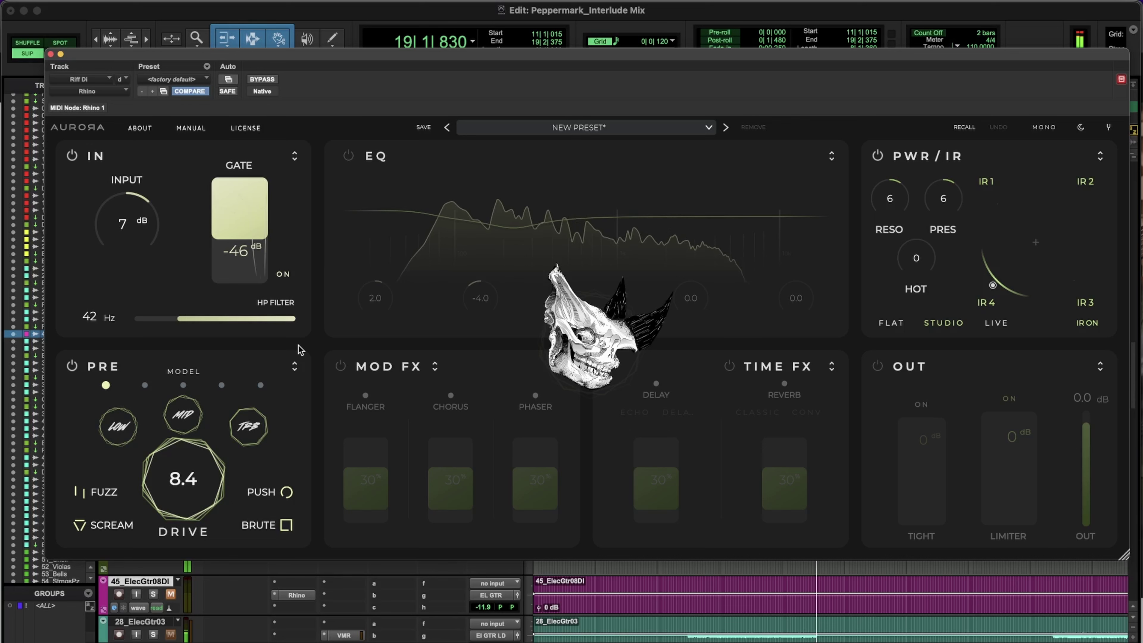
pyautogui.click(145, 385)
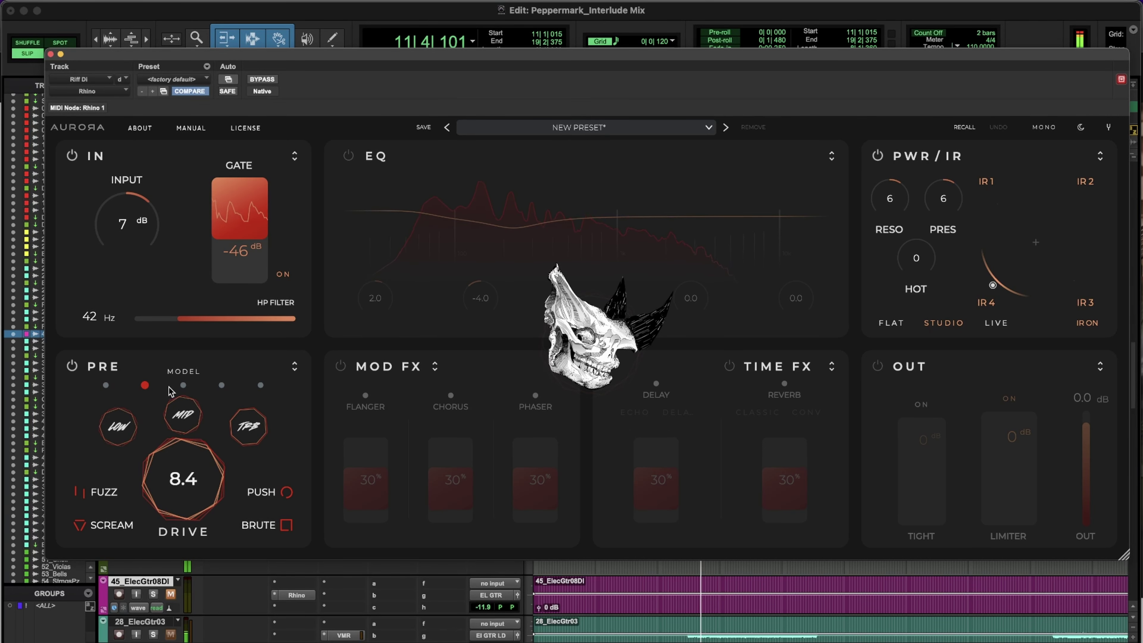
pyautogui.click(183, 385)
pyautogui.click(222, 385)
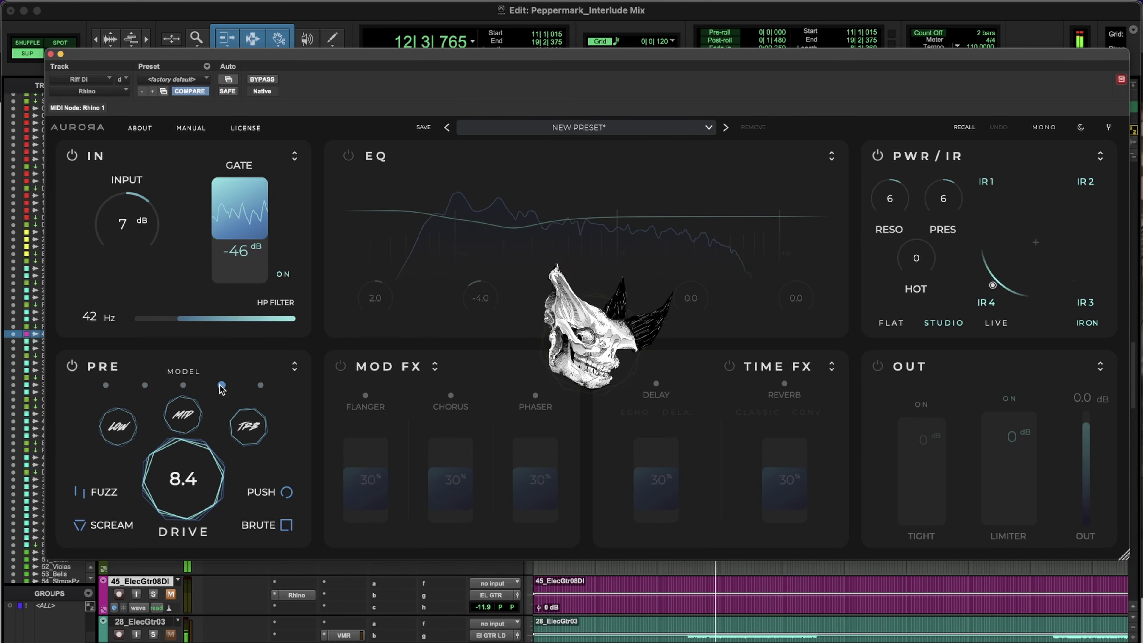
# In the expanded preamp section, set the Fuzz, Push and Brute amounts to 0 and the Scream amount to 4.
pyautogui.click(295, 367)
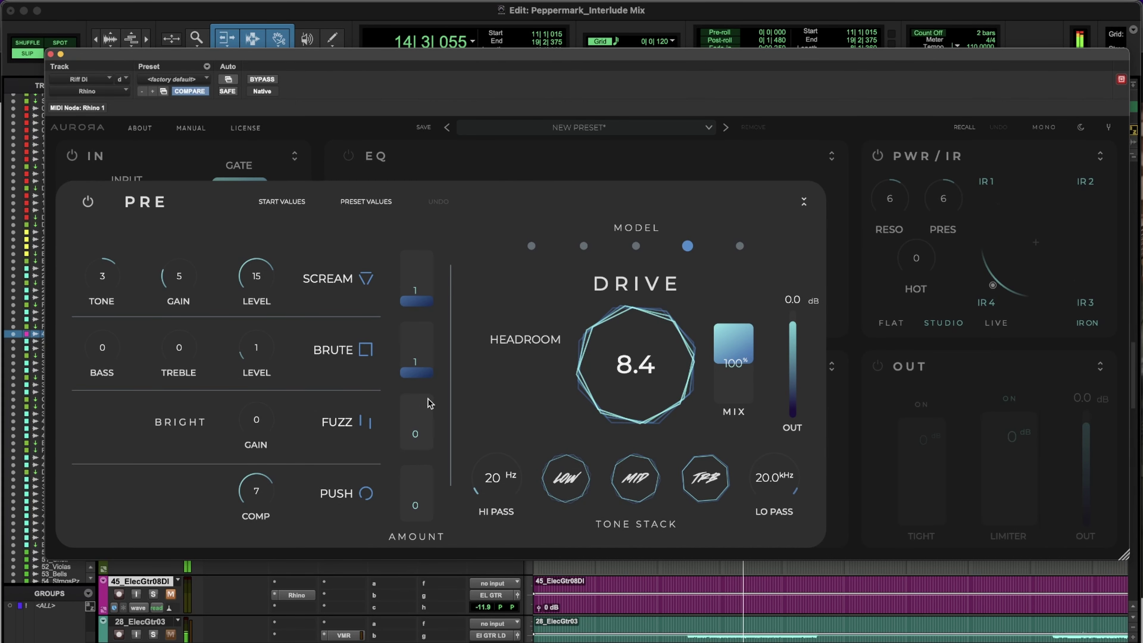
pyautogui.moveTo(415, 362); pyautogui.dragTo(415, 379)
pyautogui.moveTo(416, 302)
pyautogui.mouseDown()
pyautogui.moveTo(415, 265)
pyautogui.moveTo(418, 295)
pyautogui.moveTo(417, 284)
pyautogui.mouseUp()
# Raise the drive to 9.0, set the preamp's low-pass to 6.7 kHz and high-pass to 90 Hz, and collapse the section.
pyautogui.moveTo(620, 395); pyautogui.dragTo(740, 385)
pyautogui.moveTo(774, 478)
pyautogui.mouseDown()
pyautogui.moveTo(776, 509)
pyautogui.moveTo(776, 464)
pyautogui.moveTo(775, 478)
pyautogui.mouseUp()
pyautogui.moveTo(504, 497); pyautogui.dragTo(507, 459)
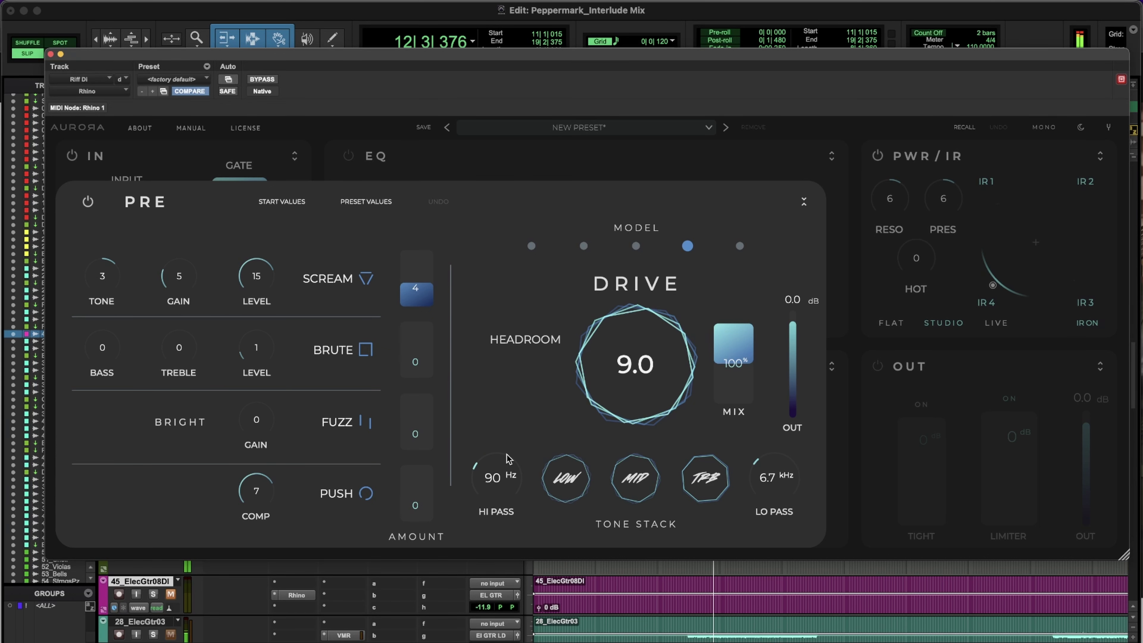
pyautogui.click(666, 171)
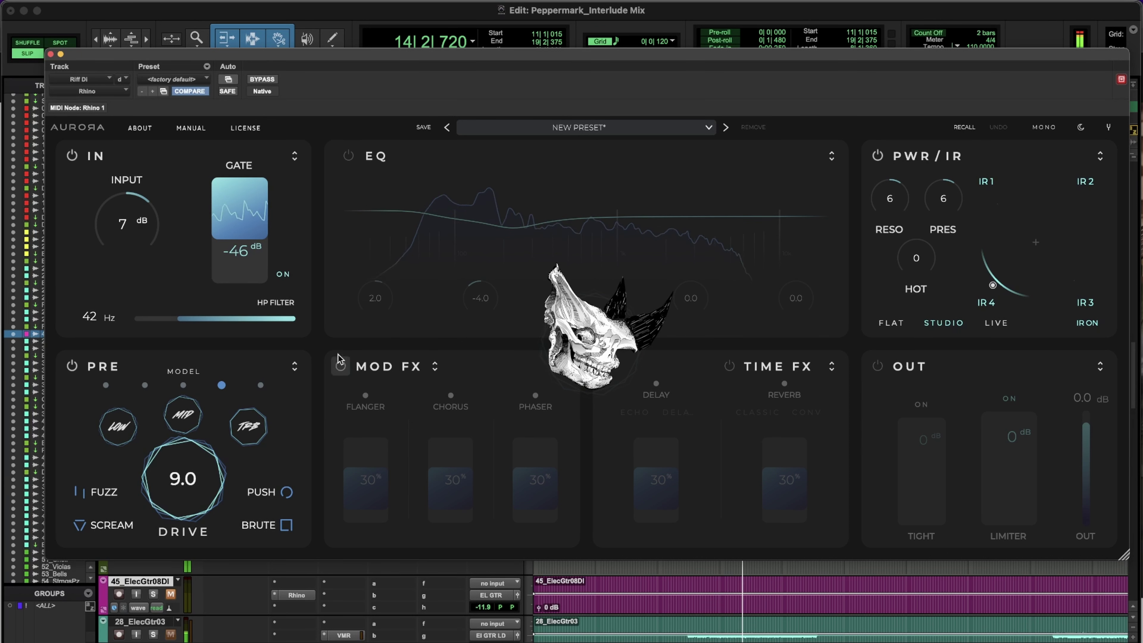
# Restart playback, enable and expand the EQ section, and cut its 1.5 kHz band to -4.1.
pyautogui.press('space')
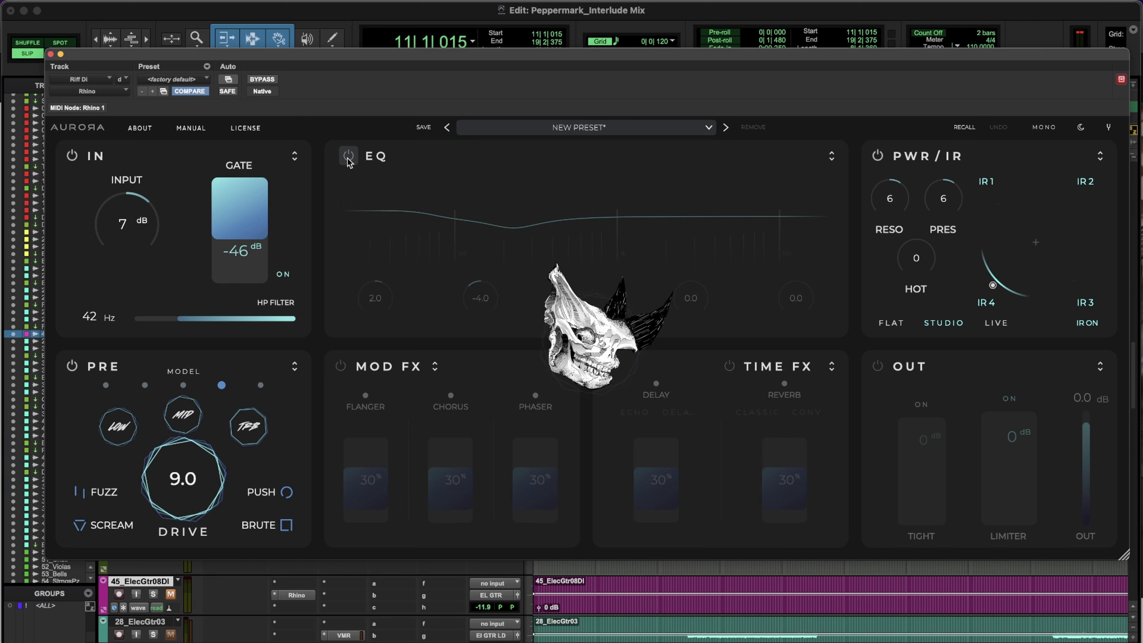
pyautogui.press('space')
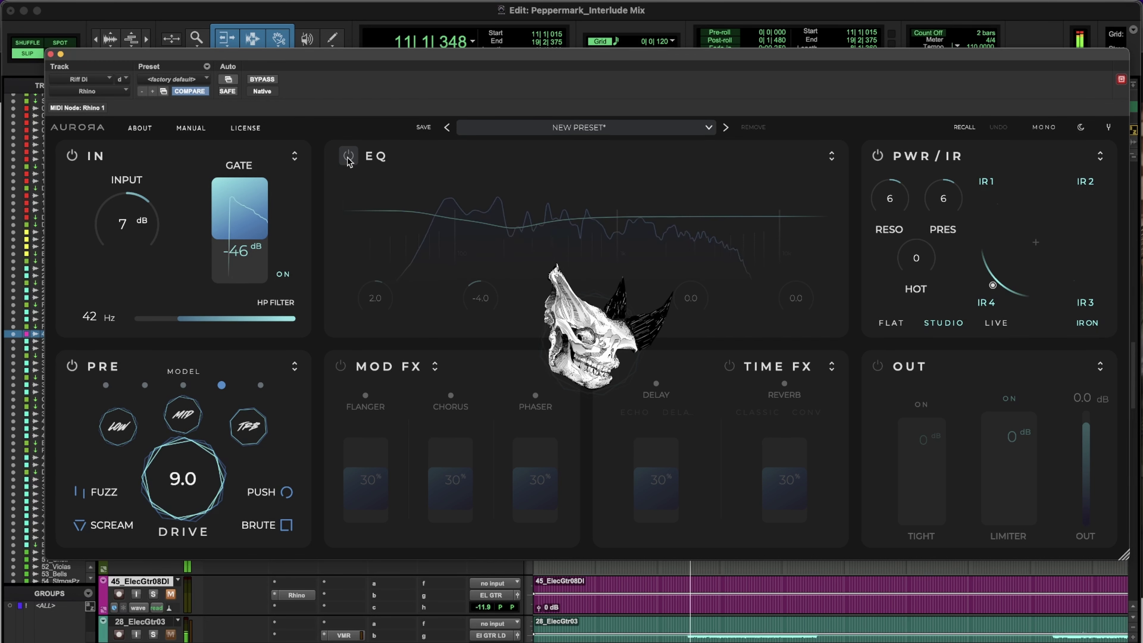
pyautogui.click(348, 156)
pyautogui.click(833, 157)
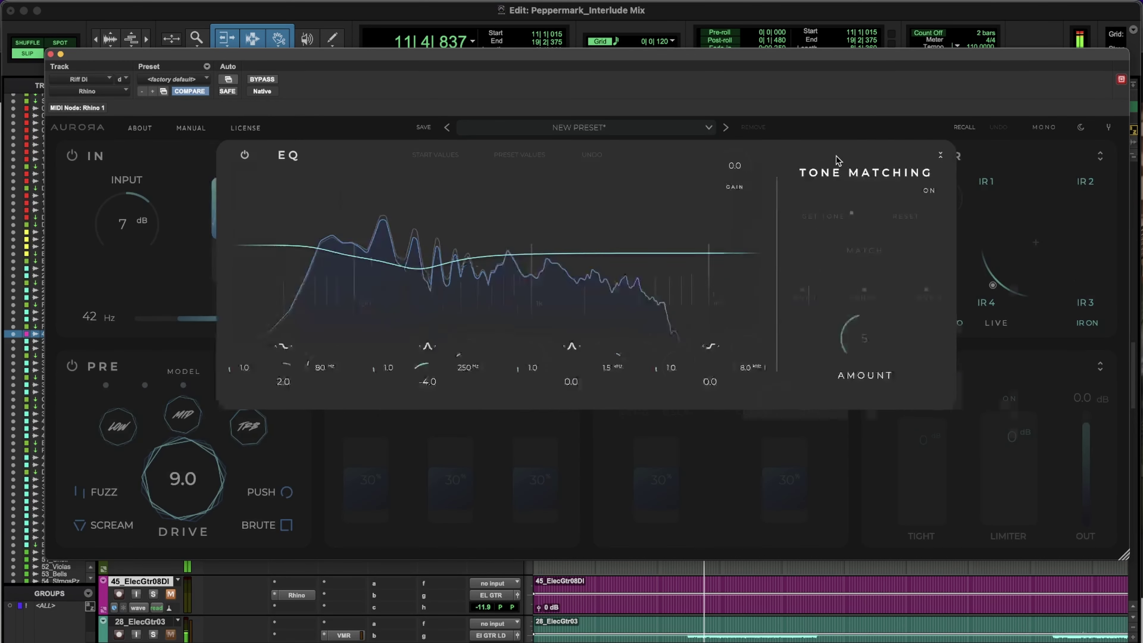
pyautogui.moveTo(561, 456); pyautogui.dragTo(561, 484)
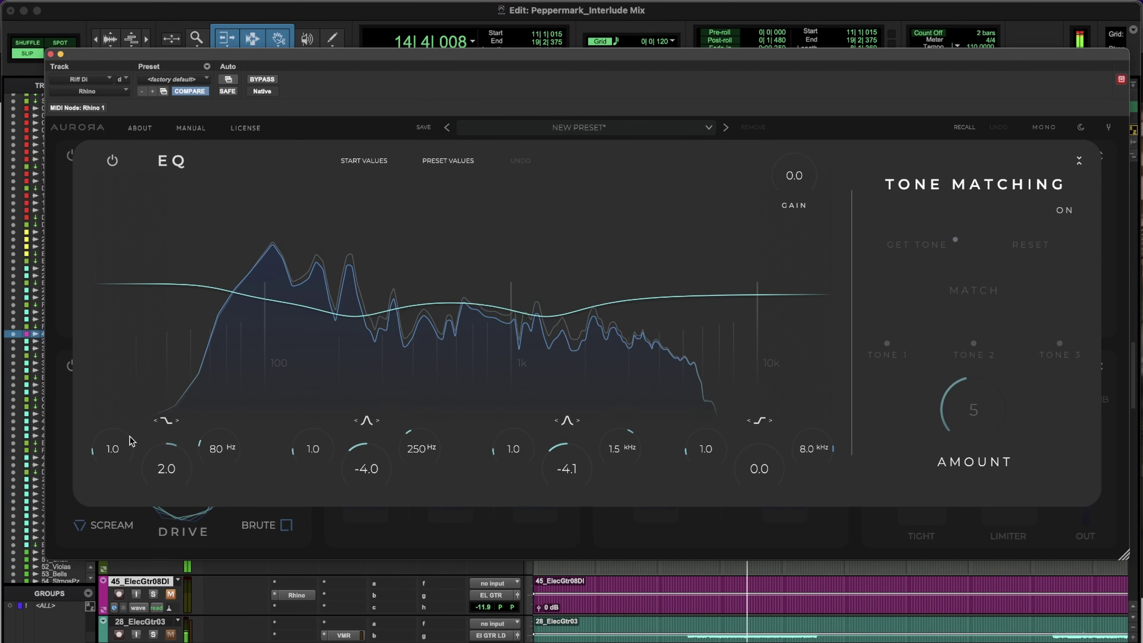
# Change the lowest EQ band to a high-pass filter at 99 Hz with its gain at 3.9.
pyautogui.click(165, 421)
pyautogui.click(108, 416)
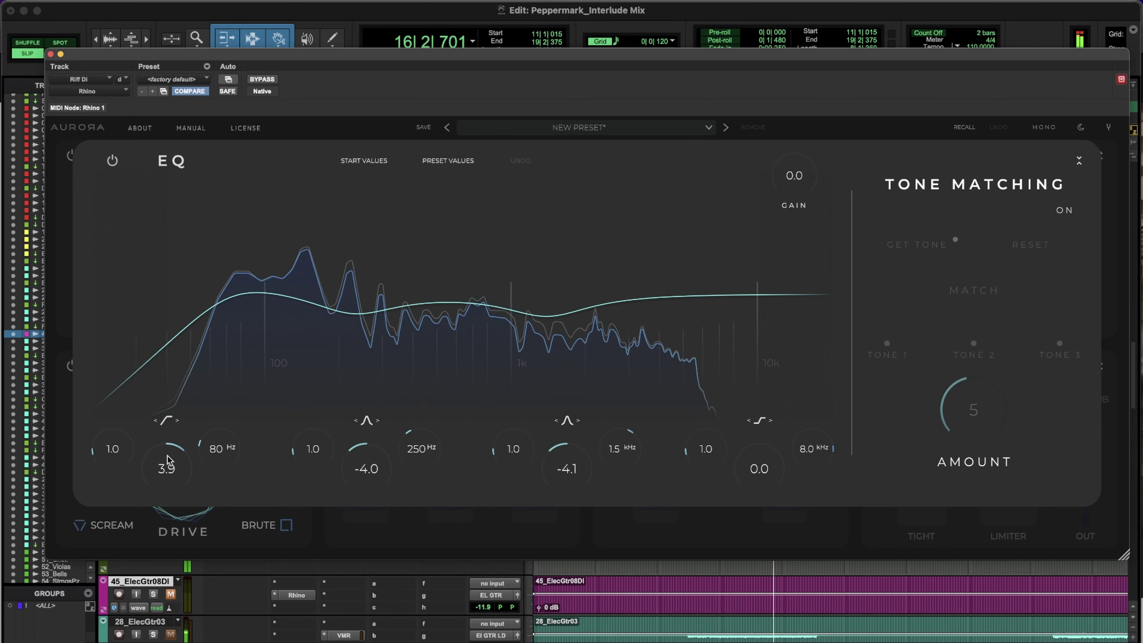
pyautogui.moveTo(209, 448)
pyautogui.mouseDown()
pyautogui.moveTo(220, 409)
pyautogui.moveTo(217, 456)
pyautogui.mouseUp()
# Change the highest EQ band to a low-pass filter at 5.6 kHz with its gain at -1.4.
pyautogui.click(760, 420)
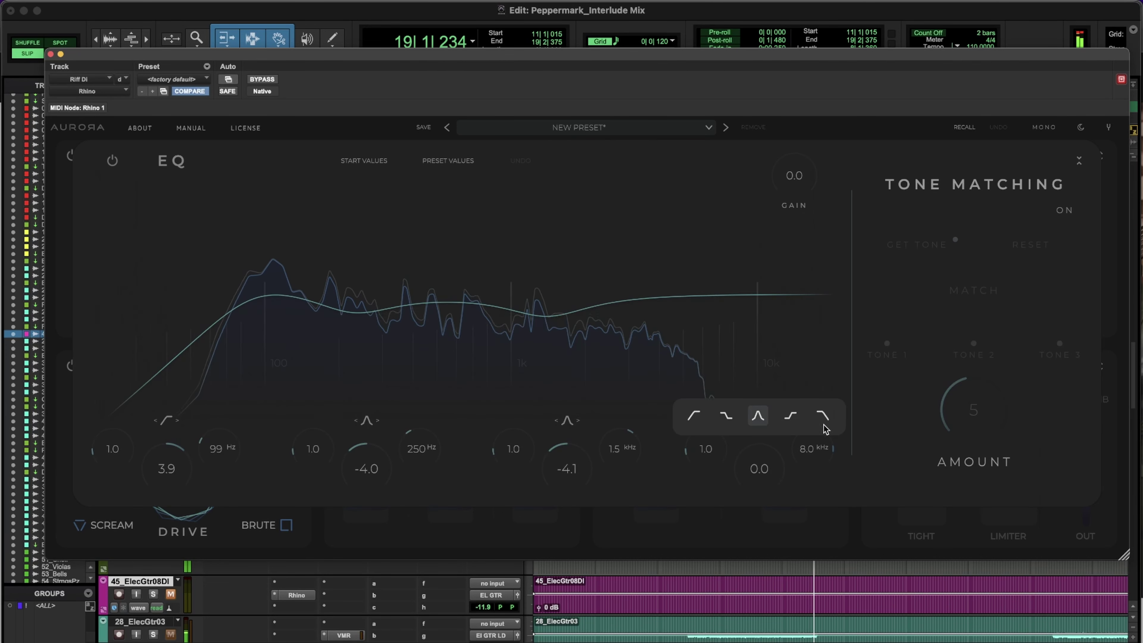
pyautogui.click(823, 422)
pyautogui.moveTo(761, 464); pyautogui.dragTo(808, 437)
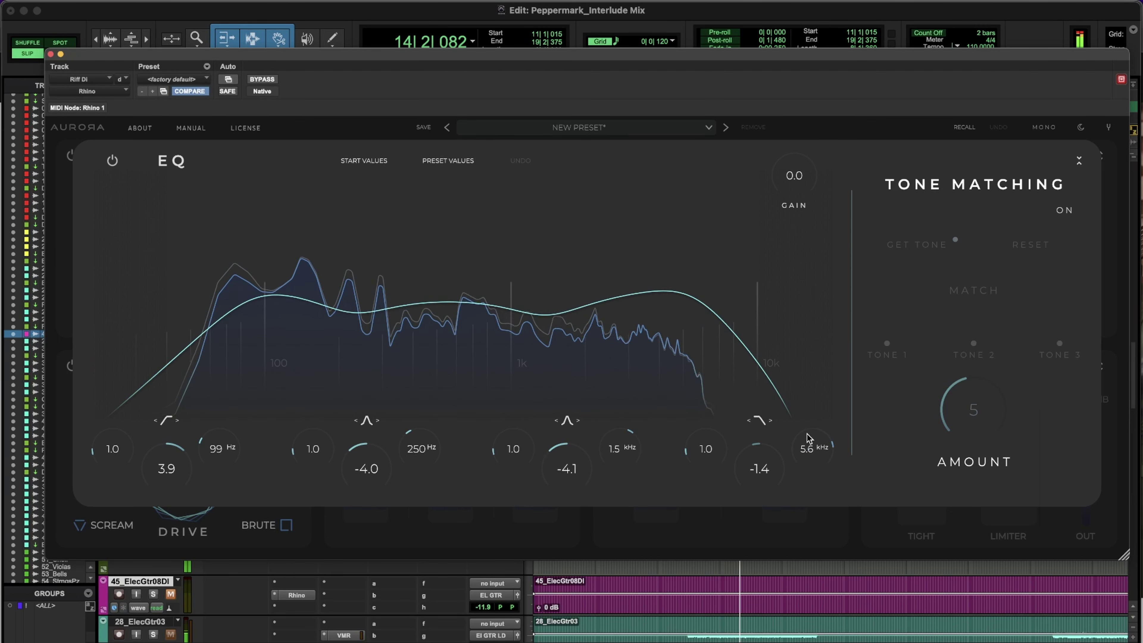
# Stop playback, turn on Tone Matching in the EQ section, and collapse the section.
pyautogui.press('space')
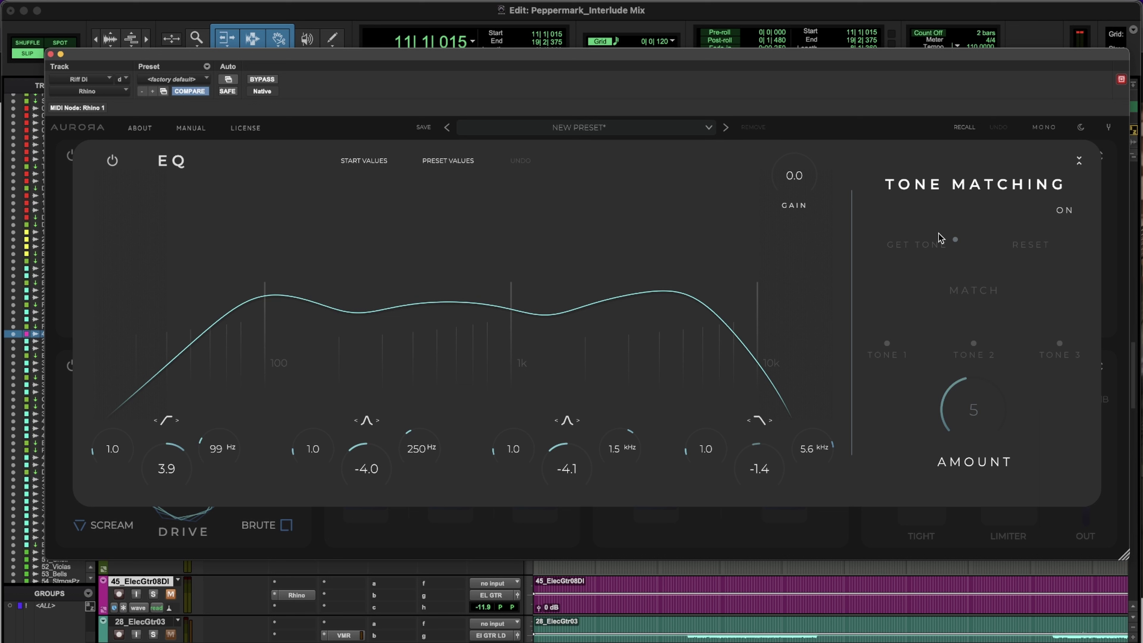
pyautogui.click(1058, 213)
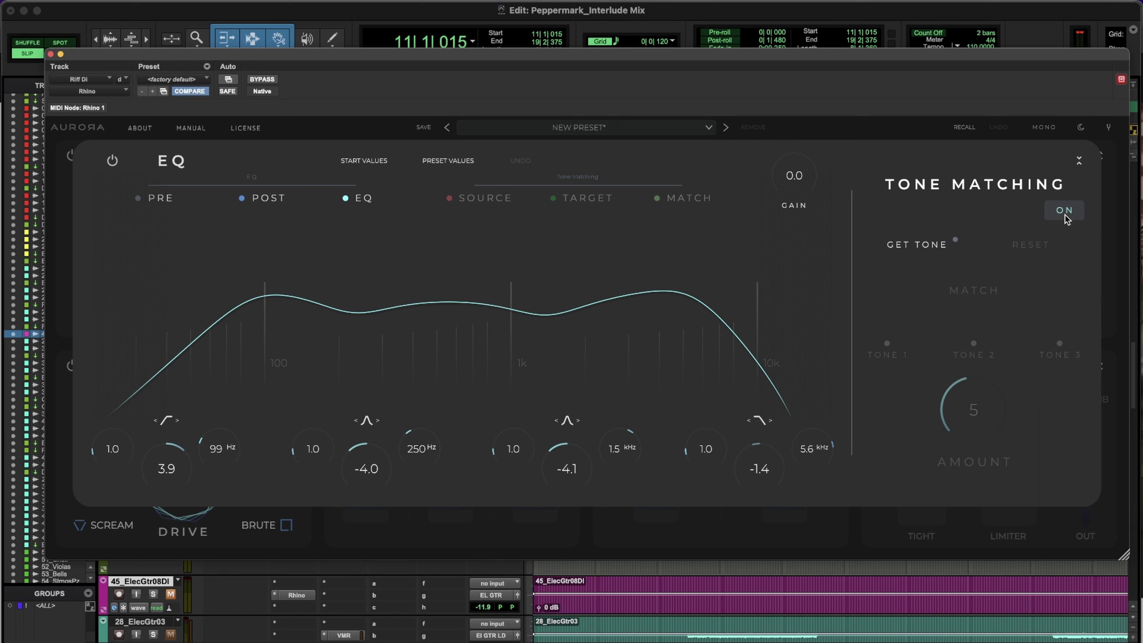
pyautogui.click(1080, 161)
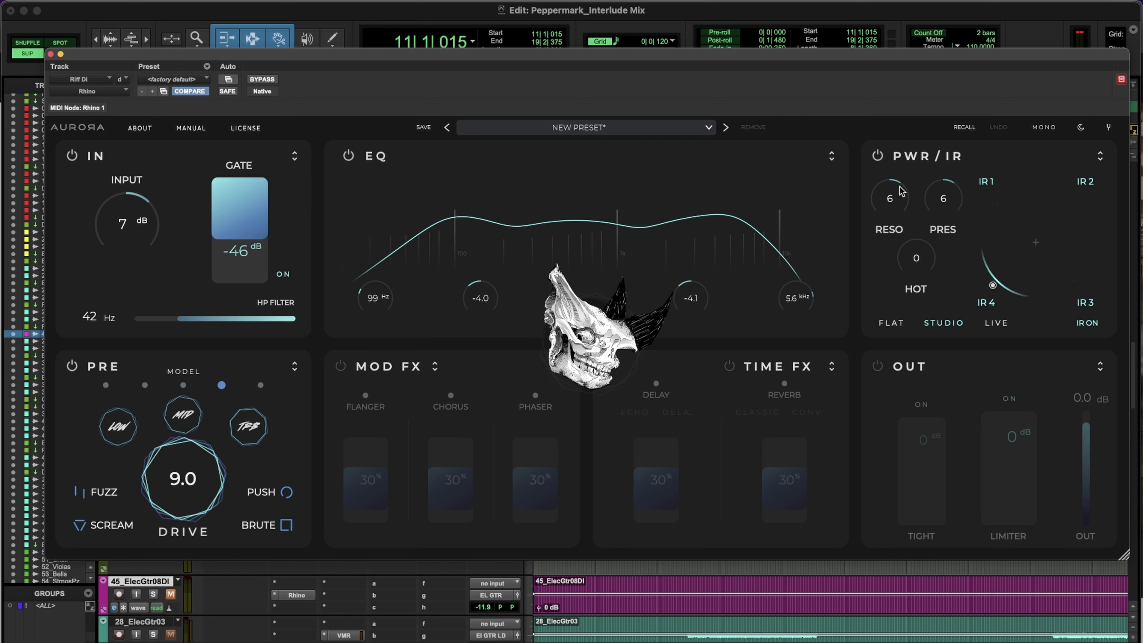
# Expand the PWR / IR section, browse the Bogren Digital and Cleans impulse response packs, and load the Rhythm pack.
pyautogui.click(1100, 156)
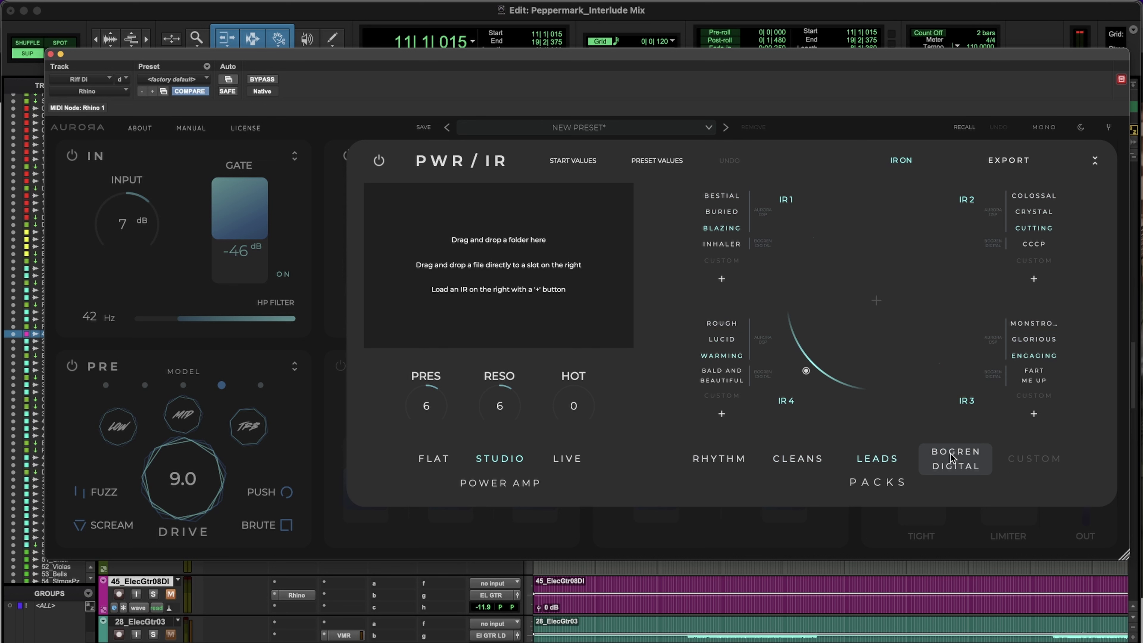
pyautogui.click(955, 460)
pyautogui.click(719, 464)
pyautogui.click(798, 461)
pyautogui.click(955, 460)
pyautogui.click(719, 459)
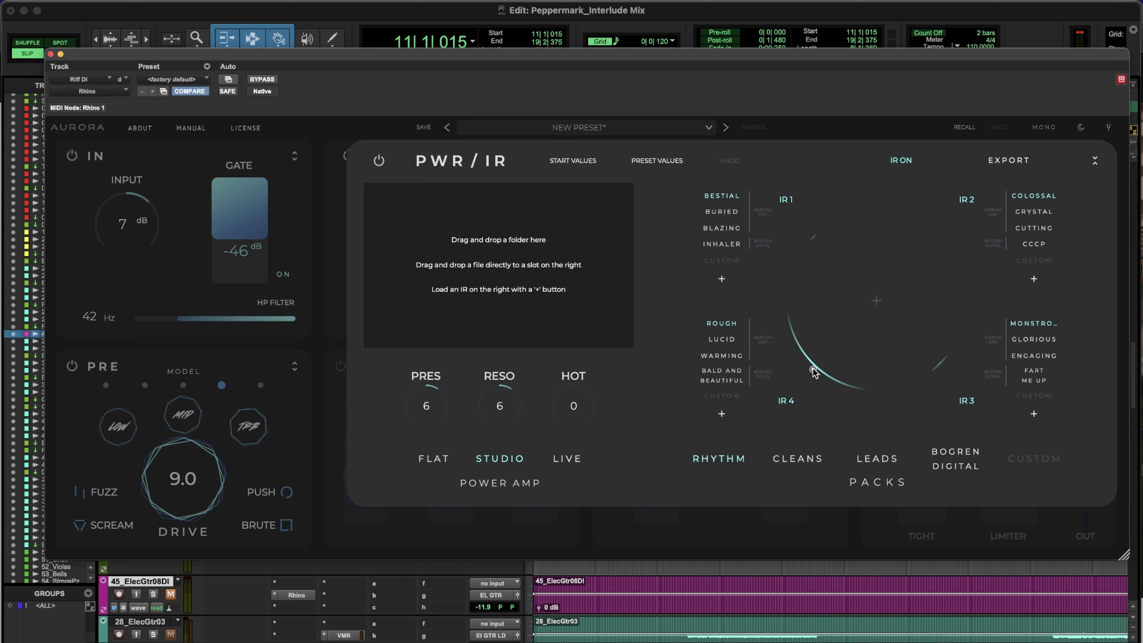
# Move the IR blend point close to IR4, and shift it up between IR1 and IR4.
pyautogui.moveTo(819, 339); pyautogui.dragTo(813, 377)
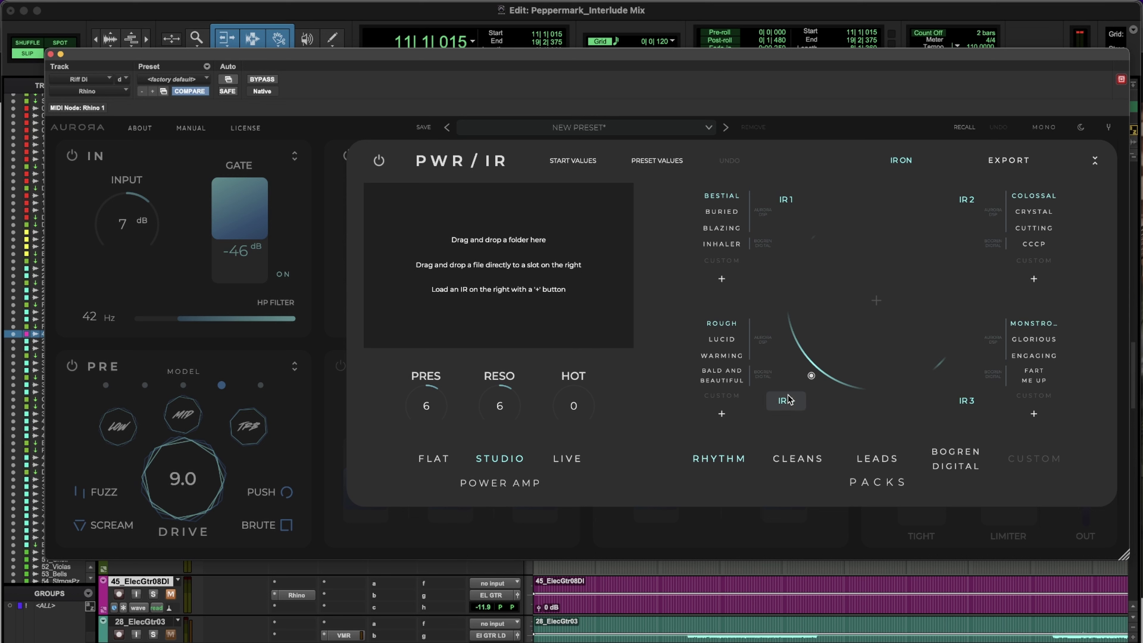
pyautogui.moveTo(821, 351)
pyautogui.mouseDown()
pyautogui.moveTo(809, 258)
pyautogui.moveTo(814, 336)
pyautogui.mouseUp()
pyautogui.moveTo(881, 295); pyautogui.dragTo(834, 314)
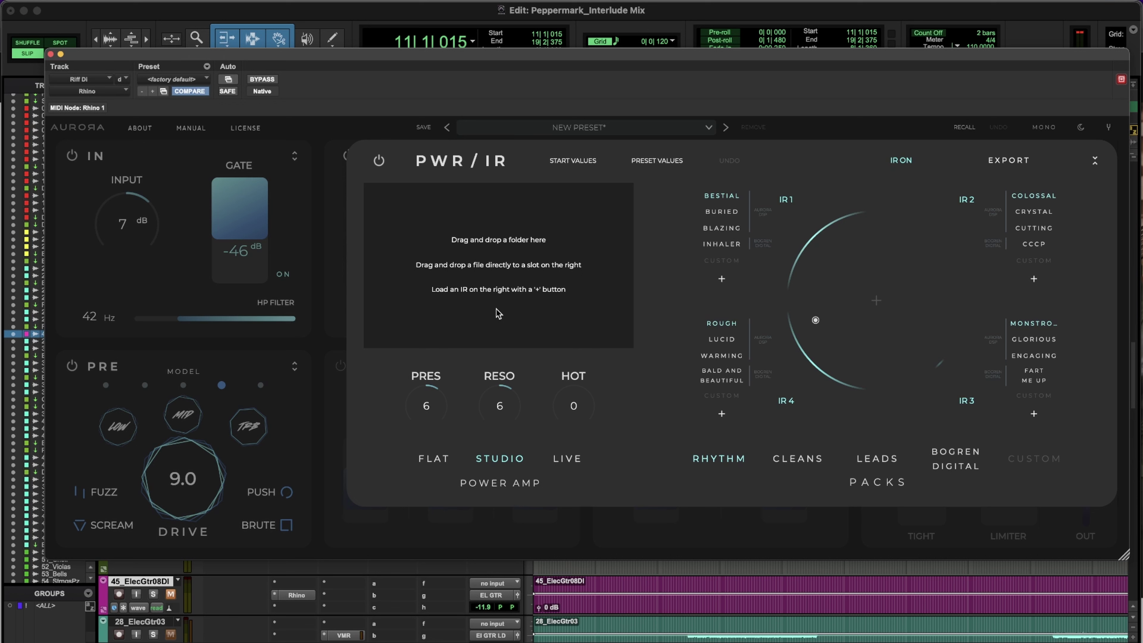
# Play the track with the blend point near IR3, load the Cleans pack, and choose the Engaging response for IR3.
pyautogui.press('space')
pyautogui.moveTo(815, 319); pyautogui.dragTo(940, 361)
pyautogui.click(798, 458)
pyautogui.click(1026, 358)
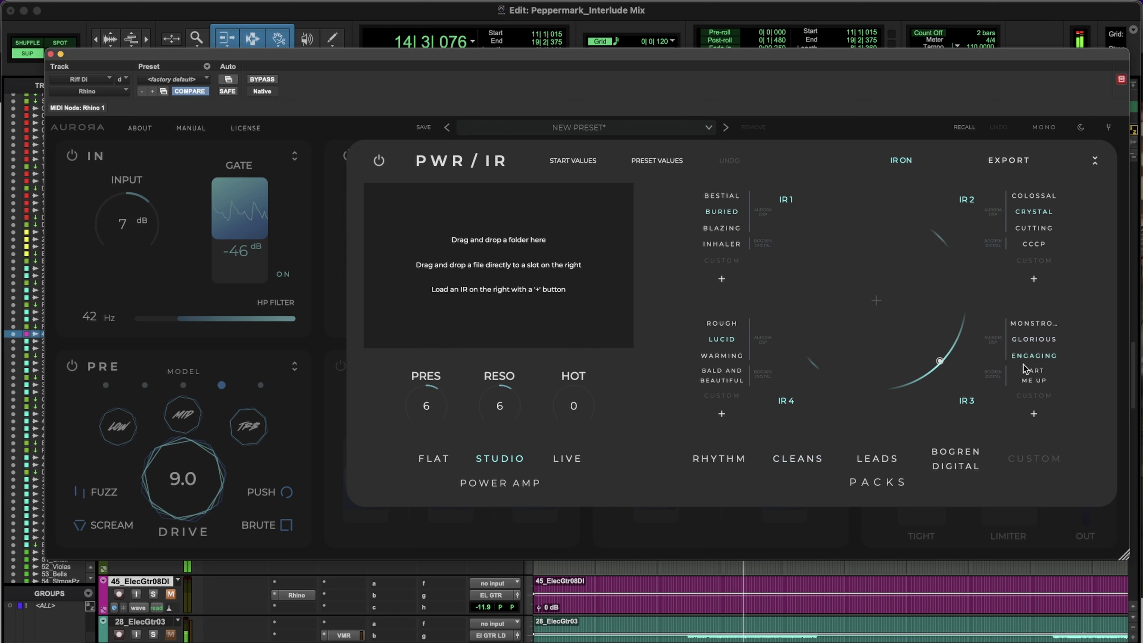
# Switch IR3 to its first response, move the blend point midway between IR2 and IR3, and load the Rhythm pack.
pyautogui.click(1034, 323)
pyautogui.moveTo(940, 360); pyautogui.dragTo(969, 306)
pyautogui.click(720, 461)
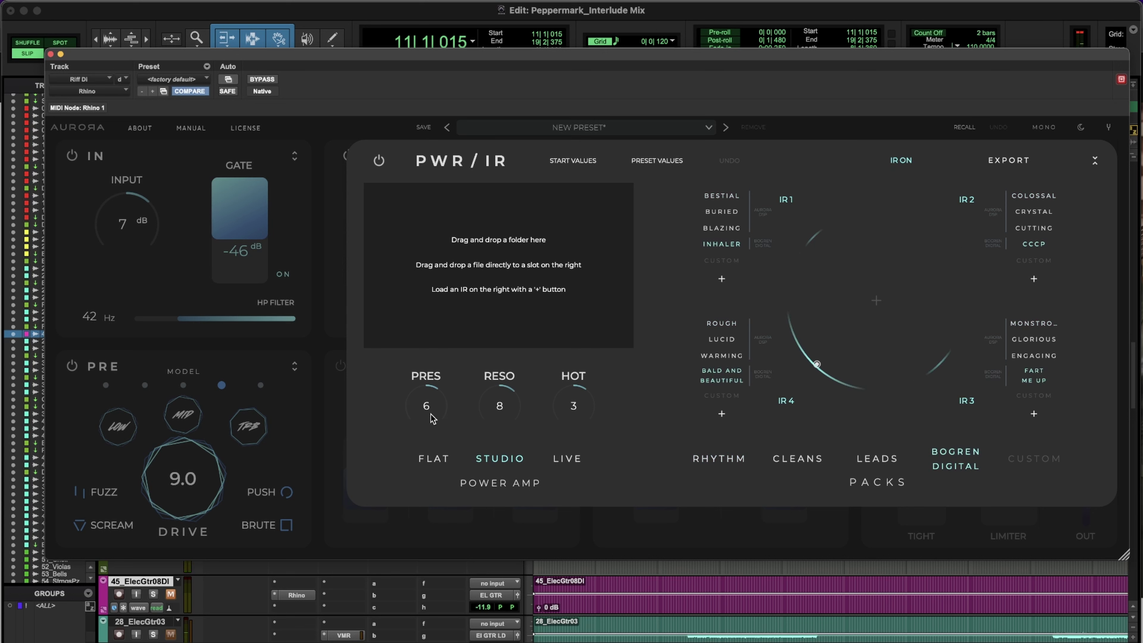
# Audition the Flat and Live power amp modes, return to Studio with HOT at 2, and collapse the PWR / IR section.
pyautogui.click(434, 458)
pyautogui.click(499, 459)
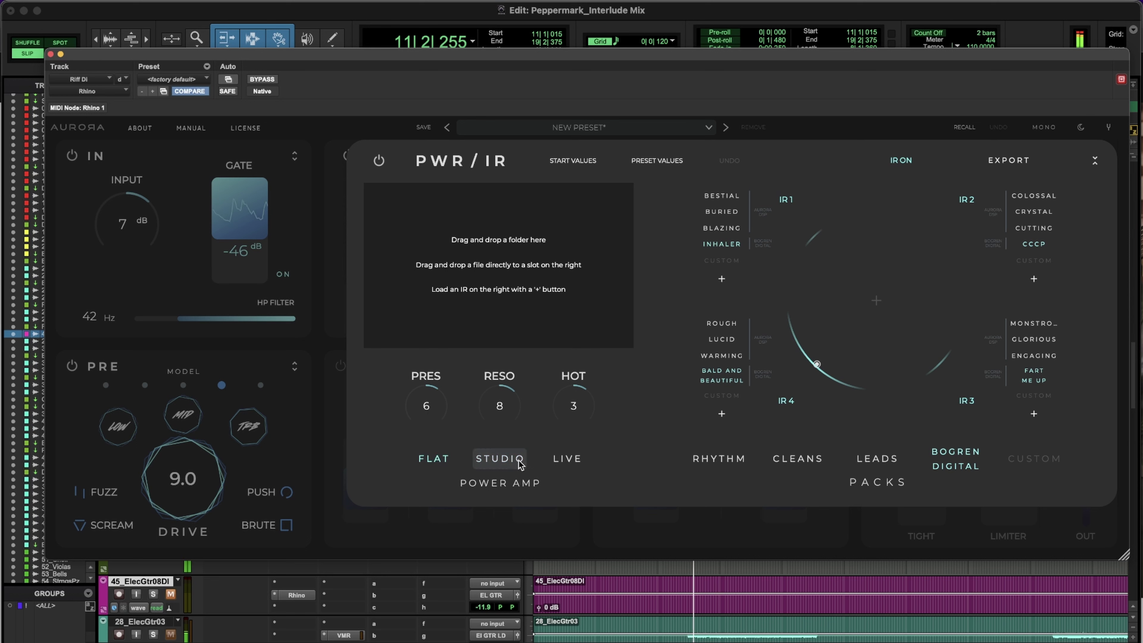
pyautogui.click(568, 459)
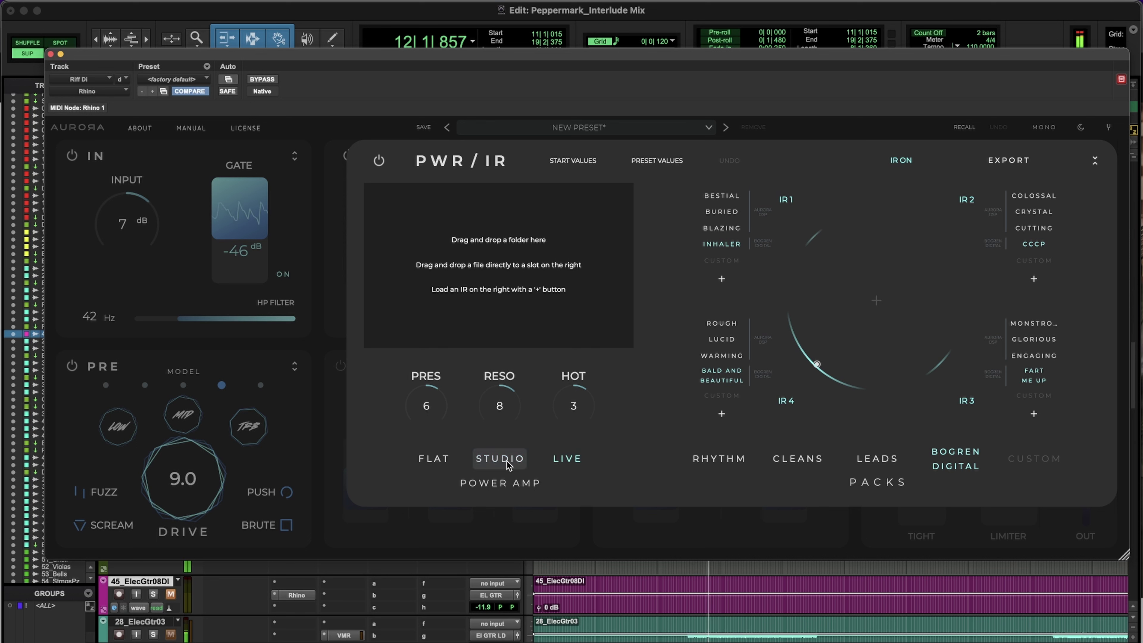
pyautogui.click(491, 461)
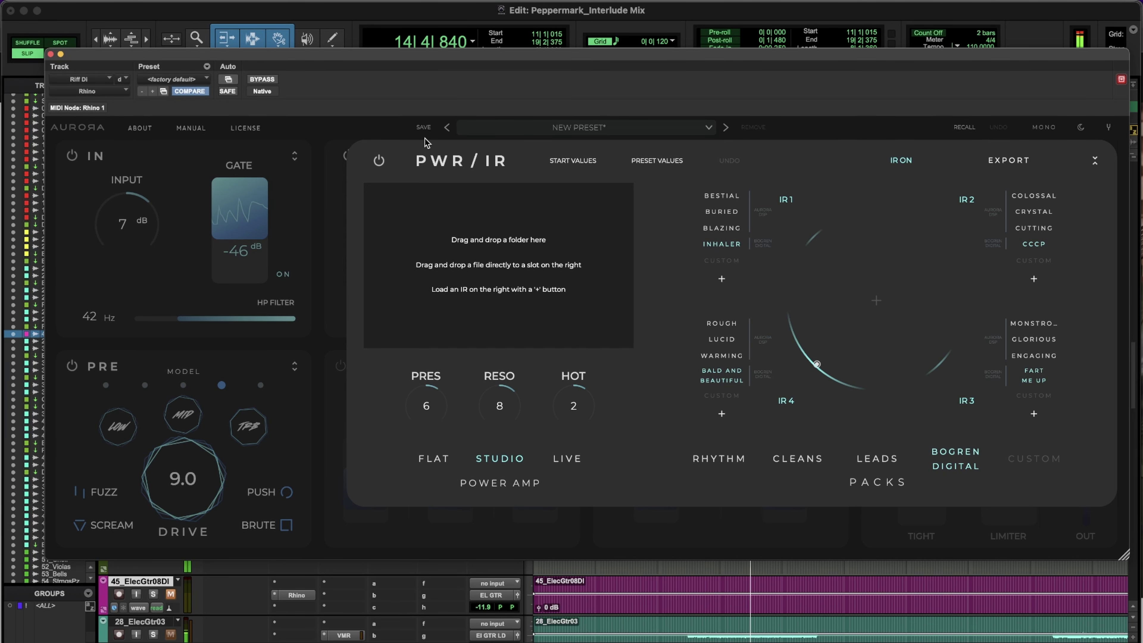
pyautogui.click(1026, 138)
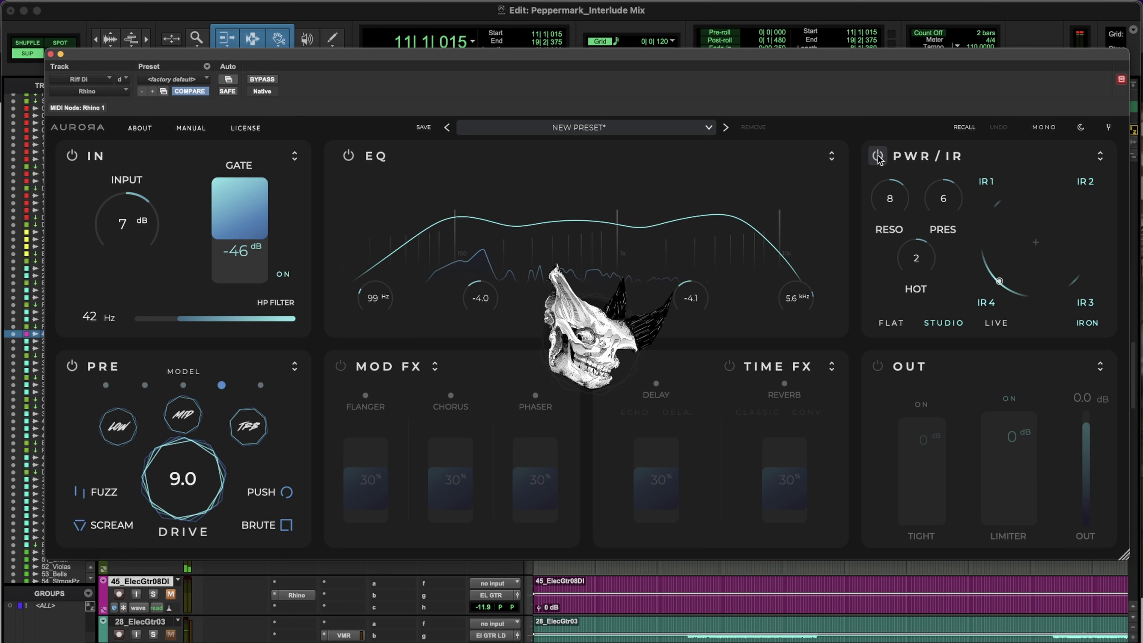
# Play the track, bypass and re-enable the plug-in to compare the sound, and stop playback.
pyautogui.press('space')
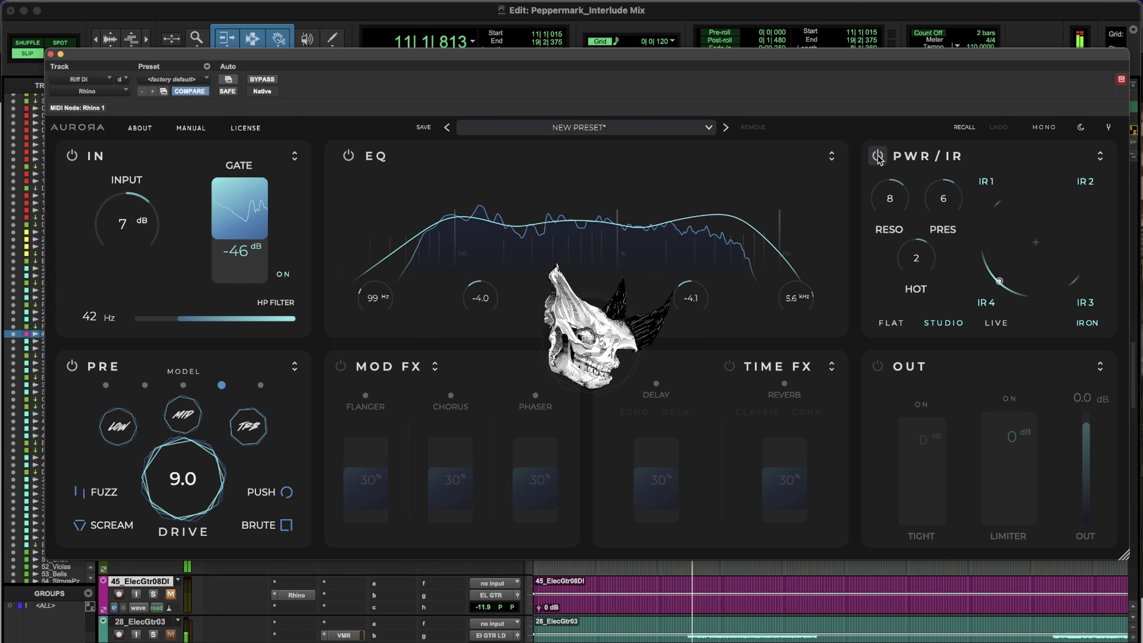
pyautogui.click(256, 80)
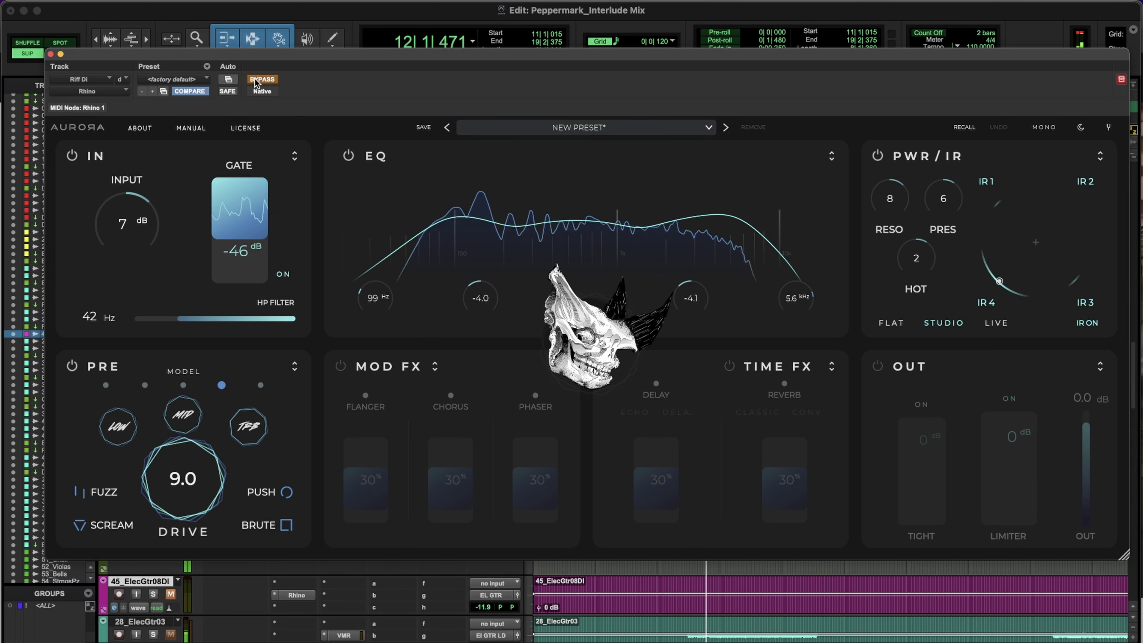
pyautogui.click(255, 80)
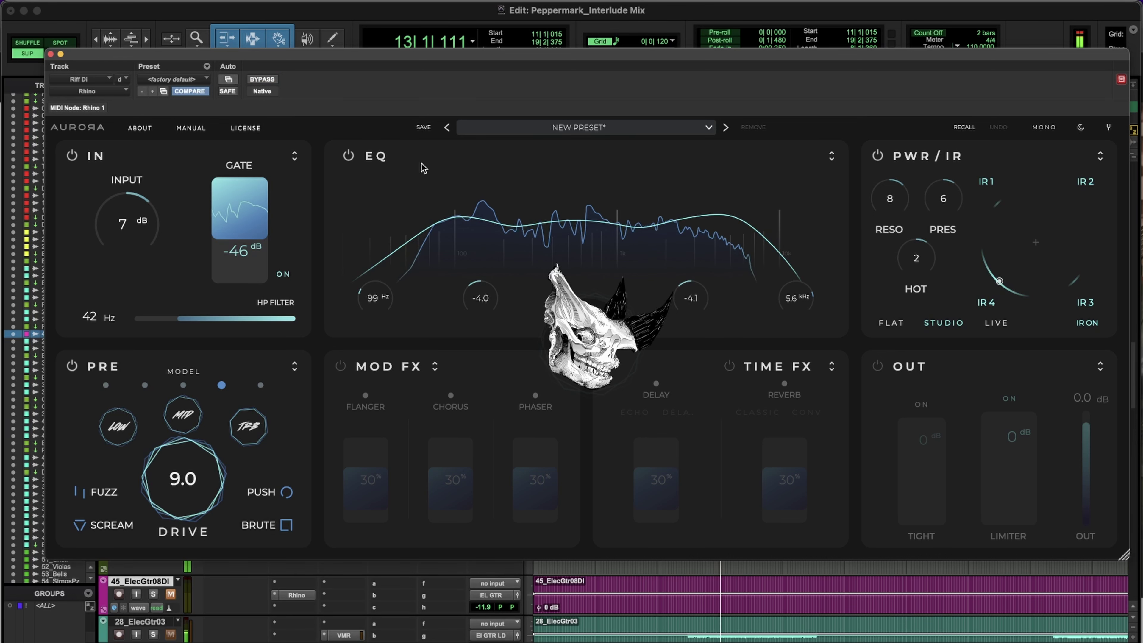
pyautogui.press('space')
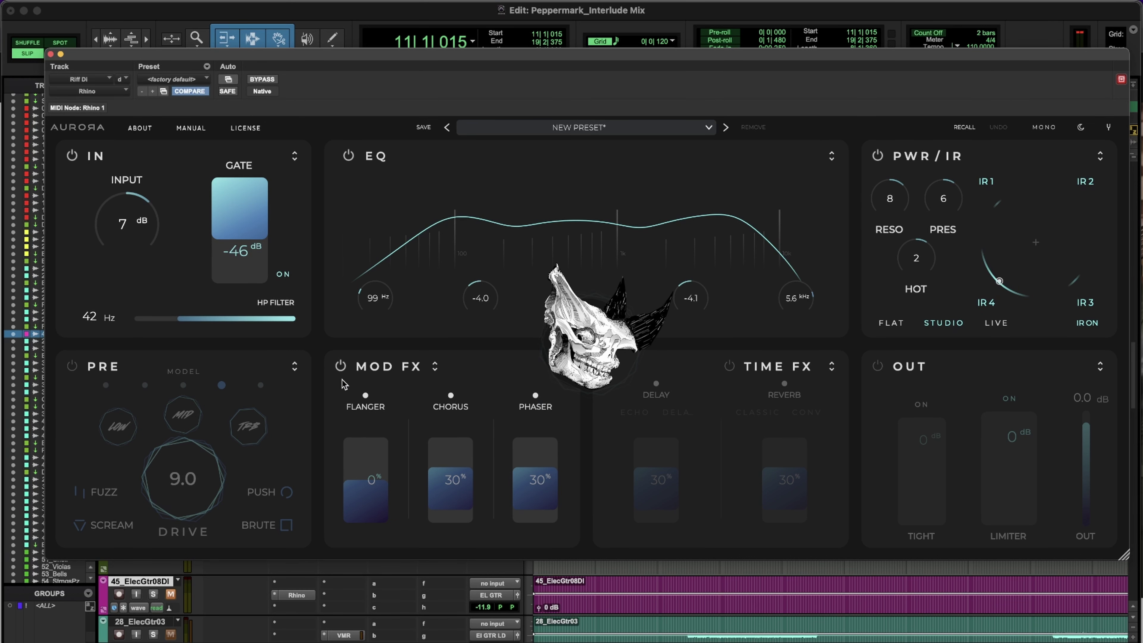
# Expand MOD FX, audition the flanger with its mix at 100% and rate at 2.3 Hz, and switch it off.
pyautogui.click(435, 367)
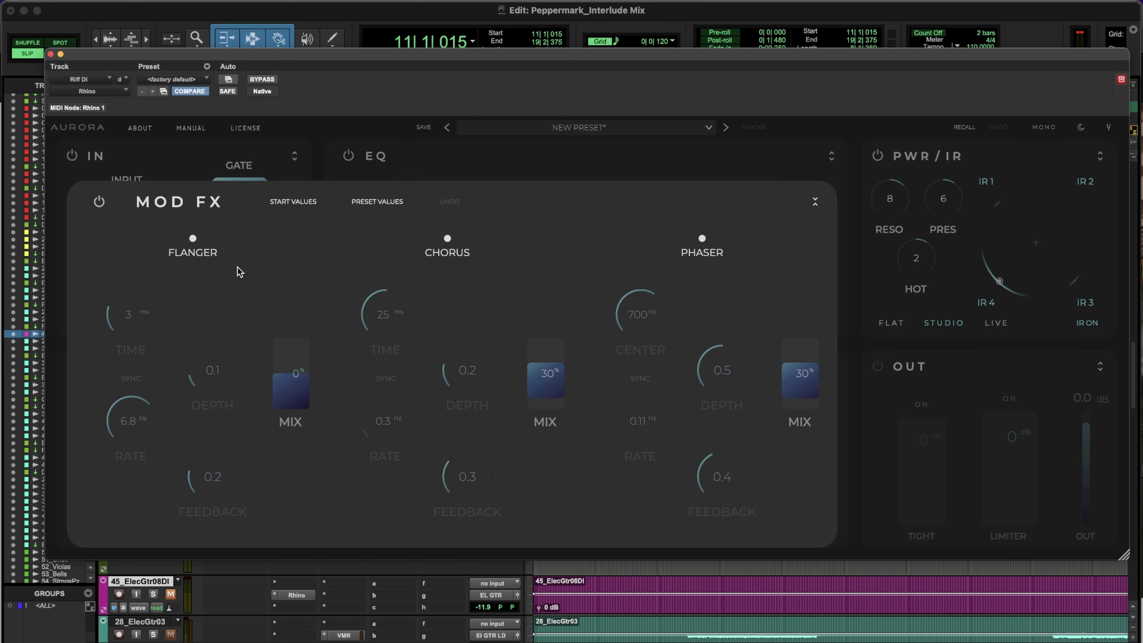
pyautogui.click(289, 435)
pyautogui.moveTo(293, 439); pyautogui.dragTo(301, 337)
pyautogui.moveTo(150, 304); pyautogui.dragTo(131, 411)
pyautogui.click(188, 254)
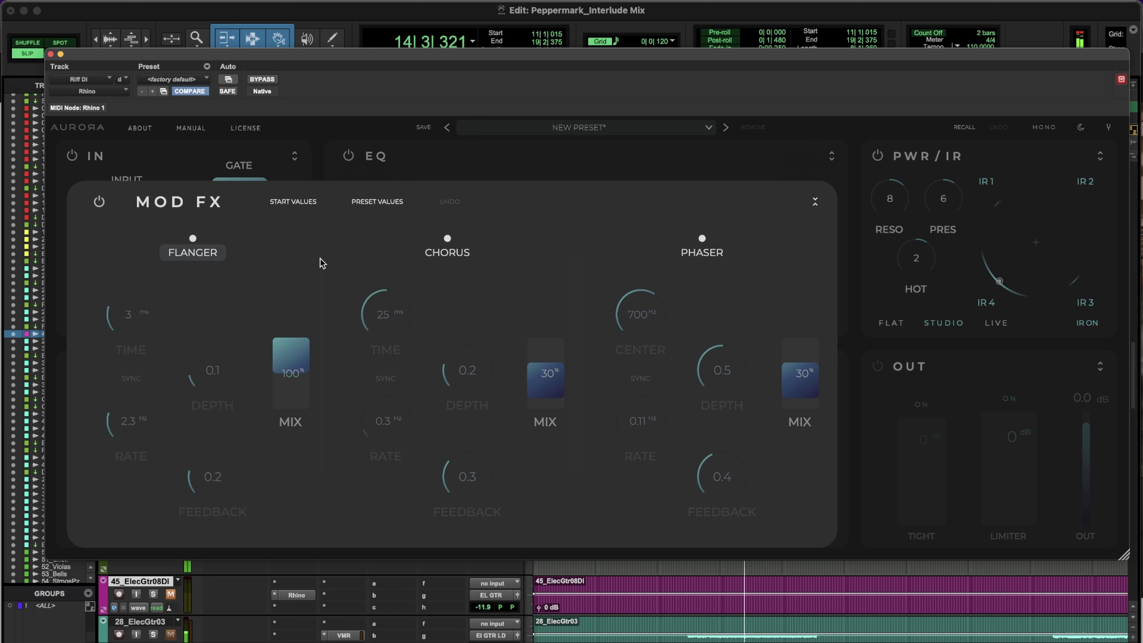
# Audition the chorus with its mix at 100%, feedback at 0.2 and rate at 1.3 Hz, and switch it off.
pyautogui.click(430, 255)
pyautogui.moveTo(538, 368); pyautogui.dragTo(541, 332)
pyautogui.moveTo(465, 470)
pyautogui.mouseDown()
pyautogui.moveTo(472, 428)
pyautogui.moveTo(461, 482)
pyautogui.mouseUp()
pyautogui.moveTo(386, 421); pyautogui.dragTo(416, 383)
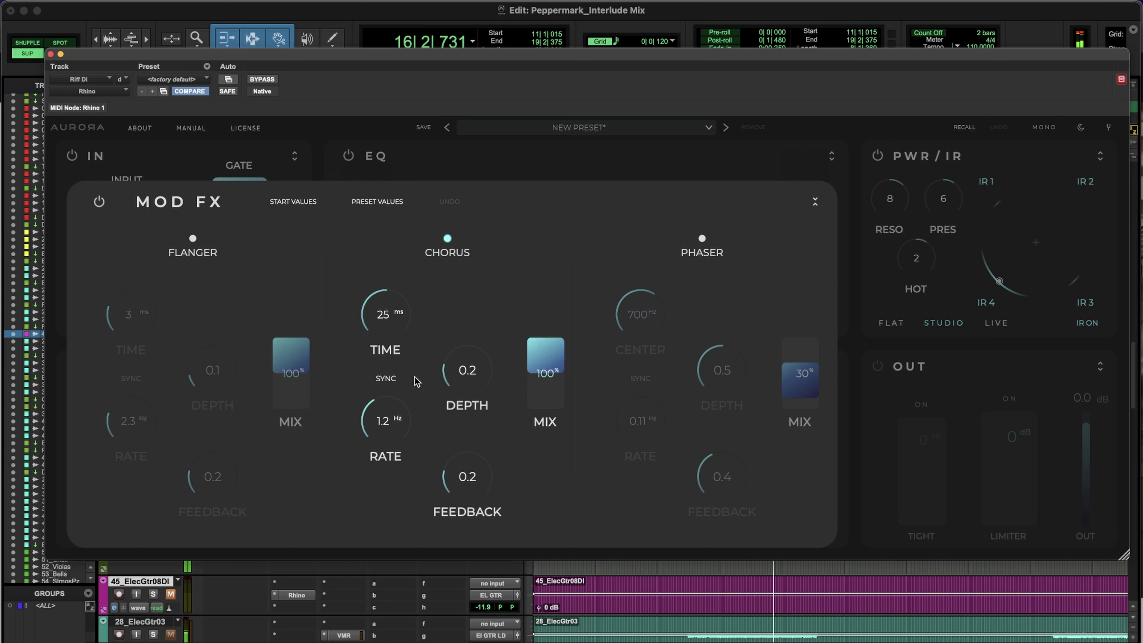
pyautogui.click(452, 253)
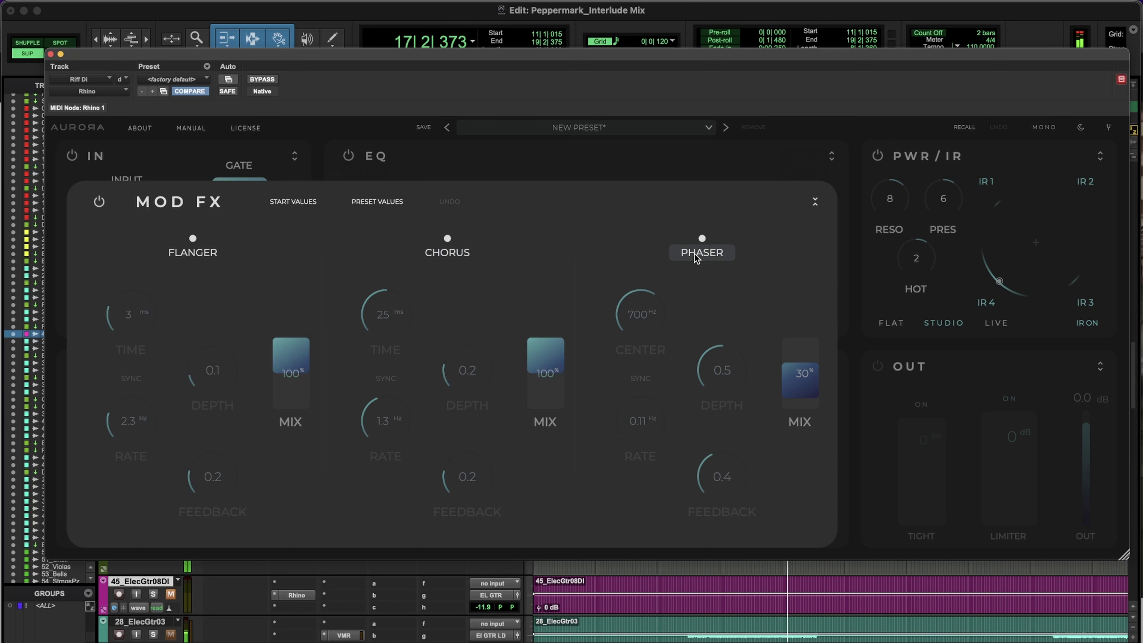
# Turn on the phaser with a 43% mix and combine it with the chorus at a 23% mix.
pyautogui.click(703, 242)
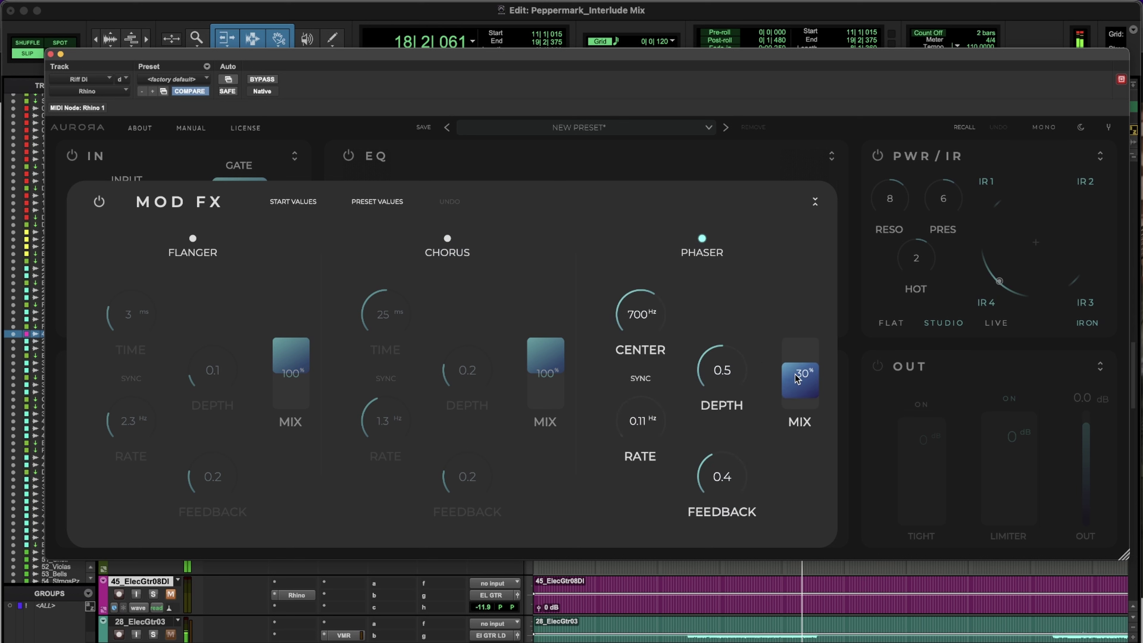
pyautogui.moveTo(796, 378)
pyautogui.mouseDown()
pyautogui.moveTo(797, 345)
pyautogui.moveTo(798, 373)
pyautogui.mouseUp()
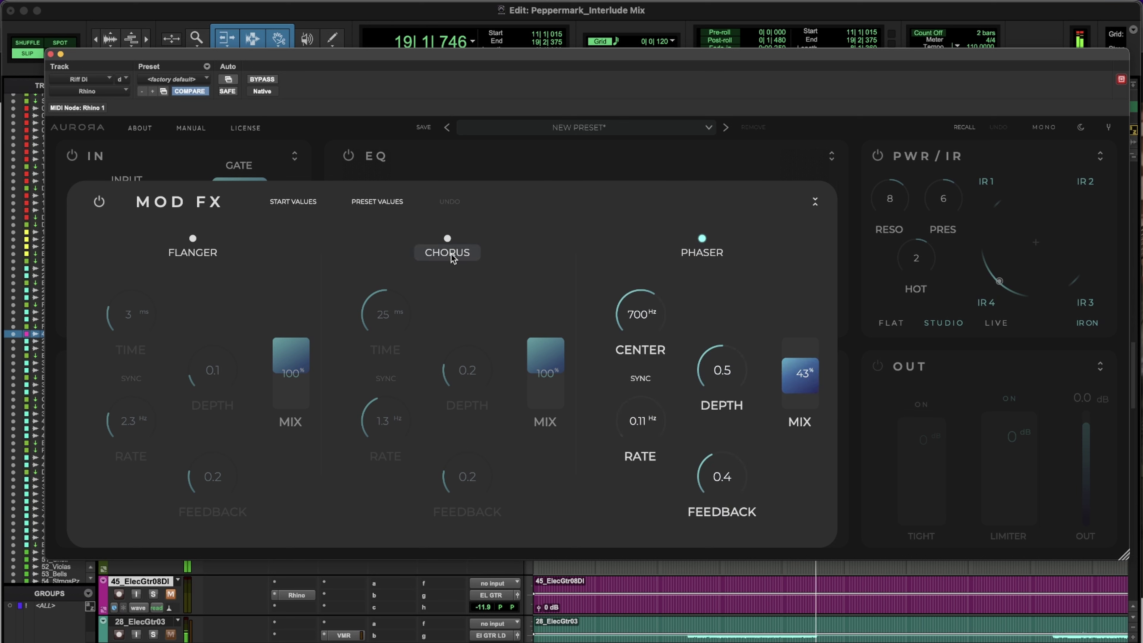
pyautogui.click(451, 253)
pyautogui.moveTo(545, 363); pyautogui.dragTo(552, 393)
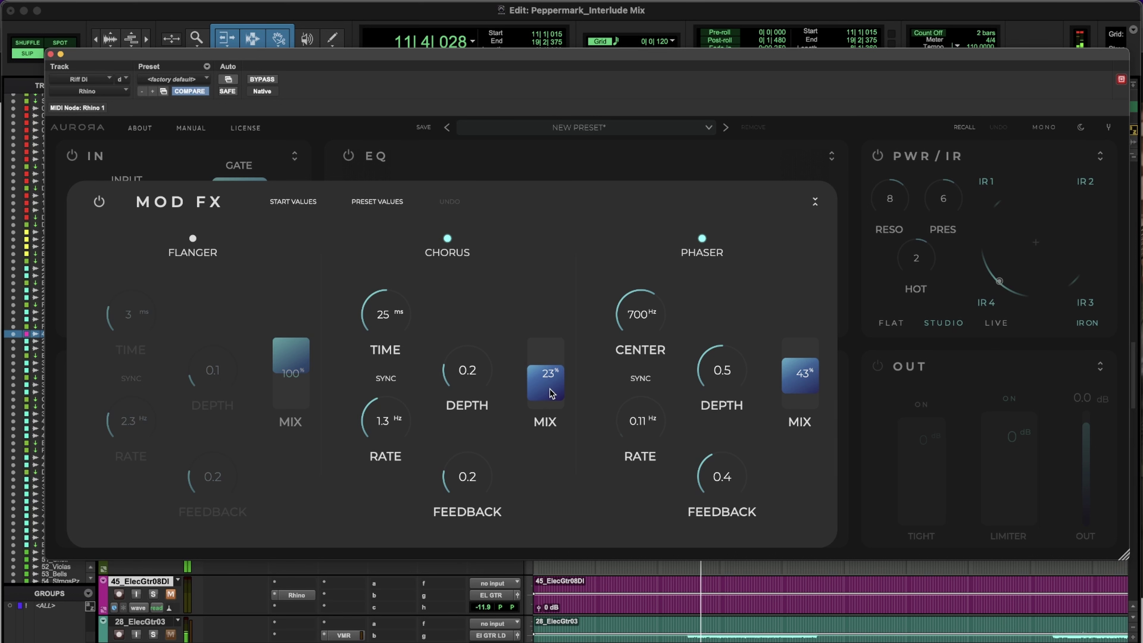
# Compare MOD FX bypassed and active, switch off the chorus and phaser, and collapse the section.
pyautogui.click(104, 203)
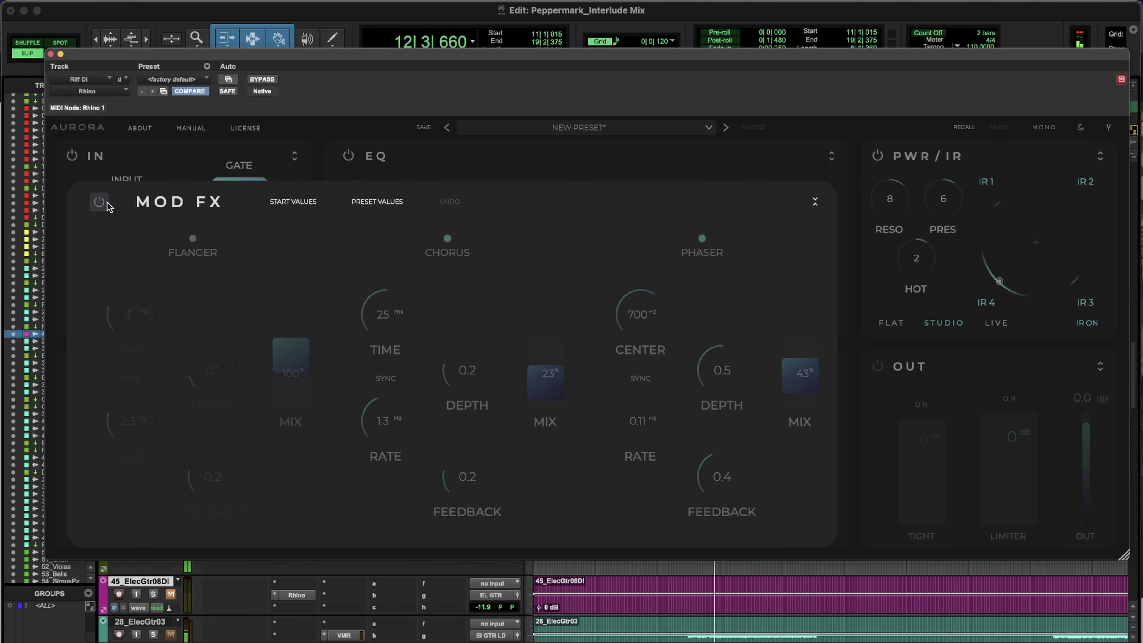
pyautogui.click(100, 203)
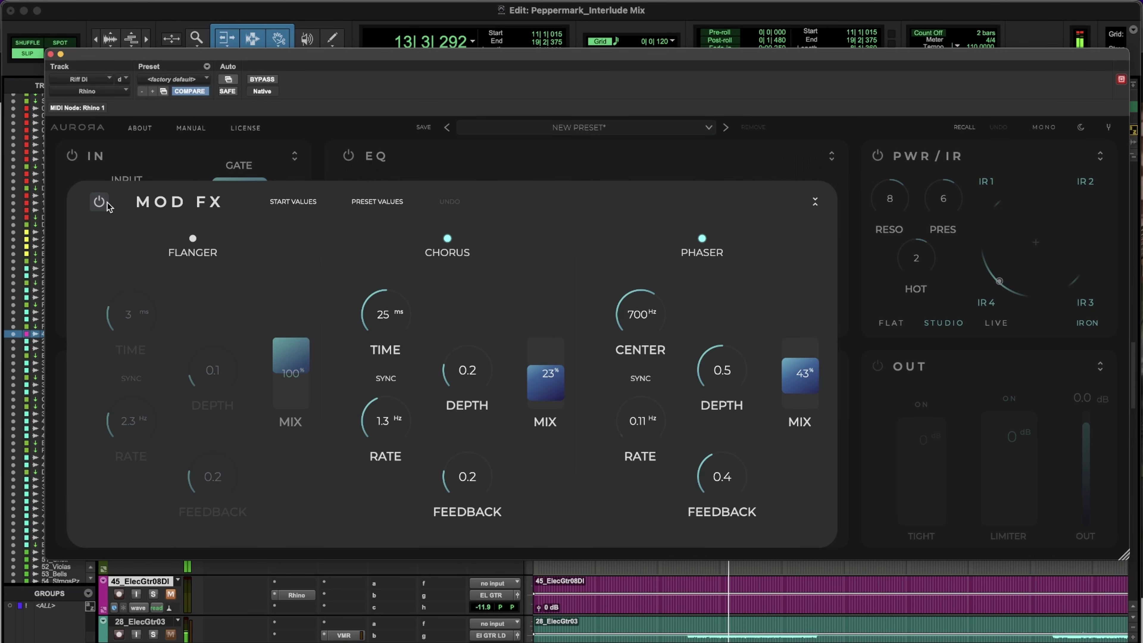
pyautogui.click(448, 239)
pyautogui.click(702, 241)
pyautogui.click(651, 171)
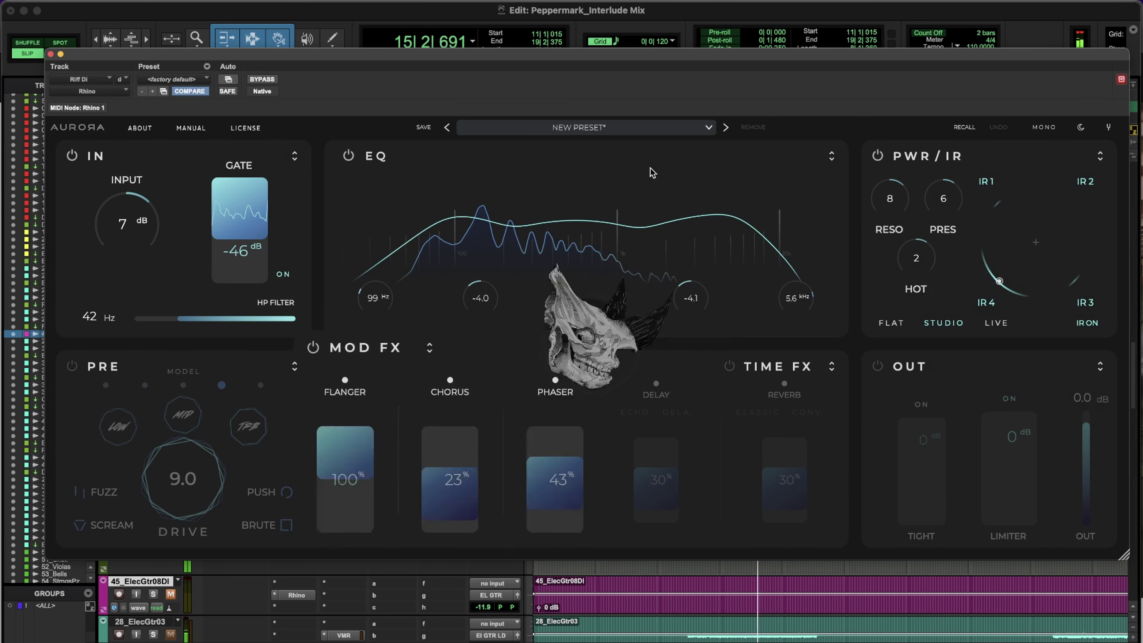
# Stop playback, turn on and expand TIME FX, and audition the Echo effect with its mix at 45%.
pyautogui.press('space')
pyautogui.click(730, 367)
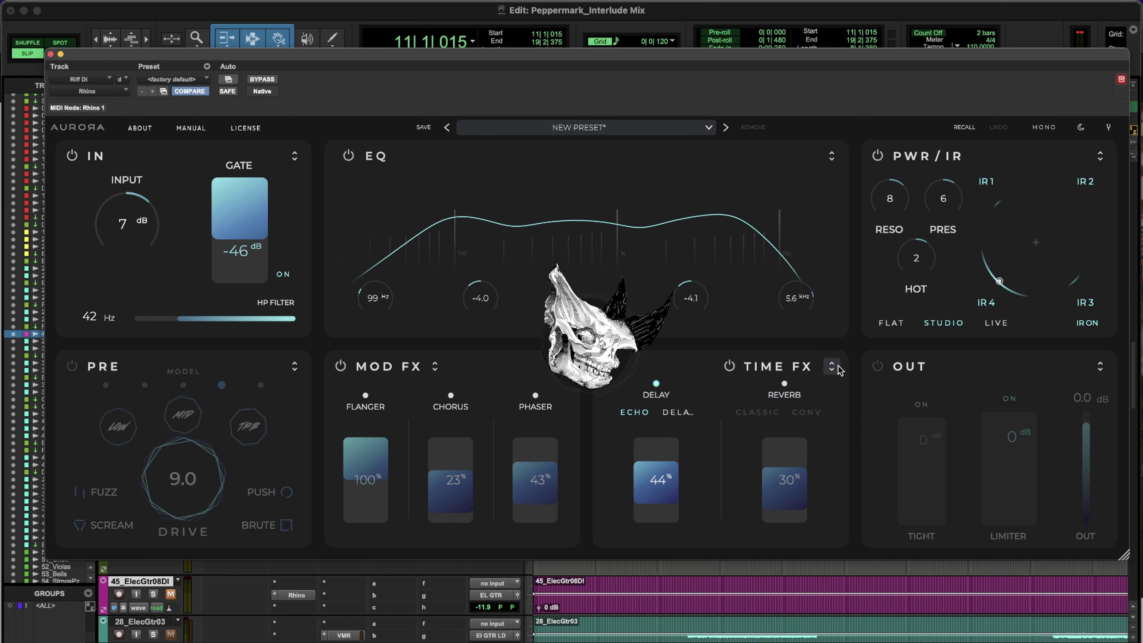
pyautogui.click(832, 367)
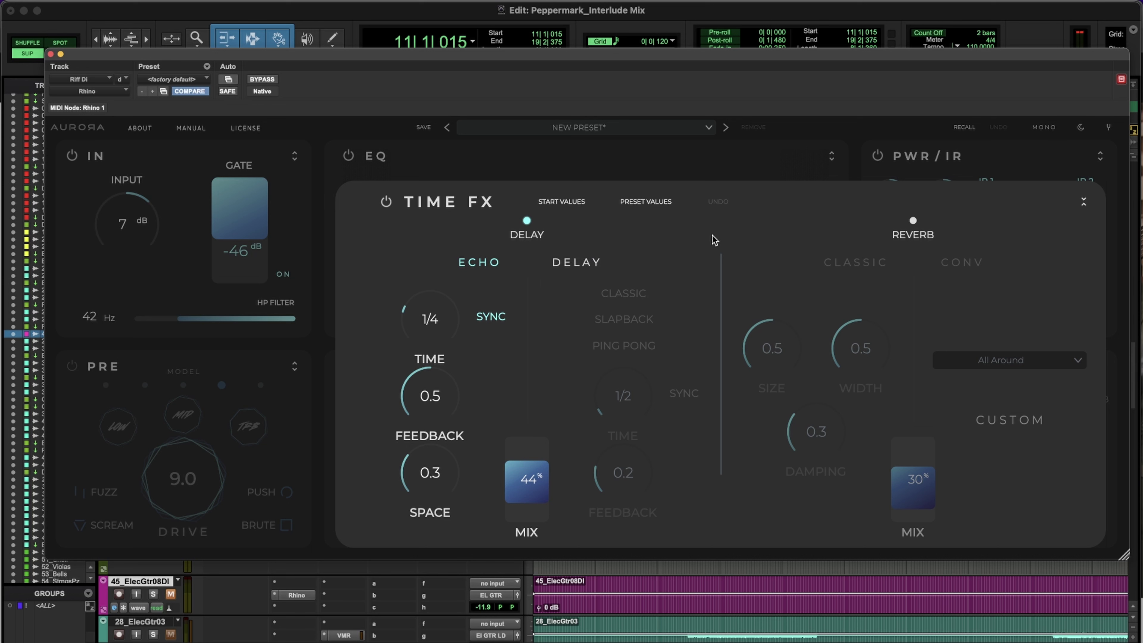
pyautogui.press('space')
pyautogui.moveTo(528, 471)
pyautogui.mouseDown()
pyautogui.moveTo(530, 450)
pyautogui.moveTo(530, 470)
pyautogui.mouseUp()
pyautogui.press('space')
# Switch to Delay mode with the mix at 52% and time at 1/4, and audition the Classic, Slapback and Ping Pong types.
pyautogui.click(577, 263)
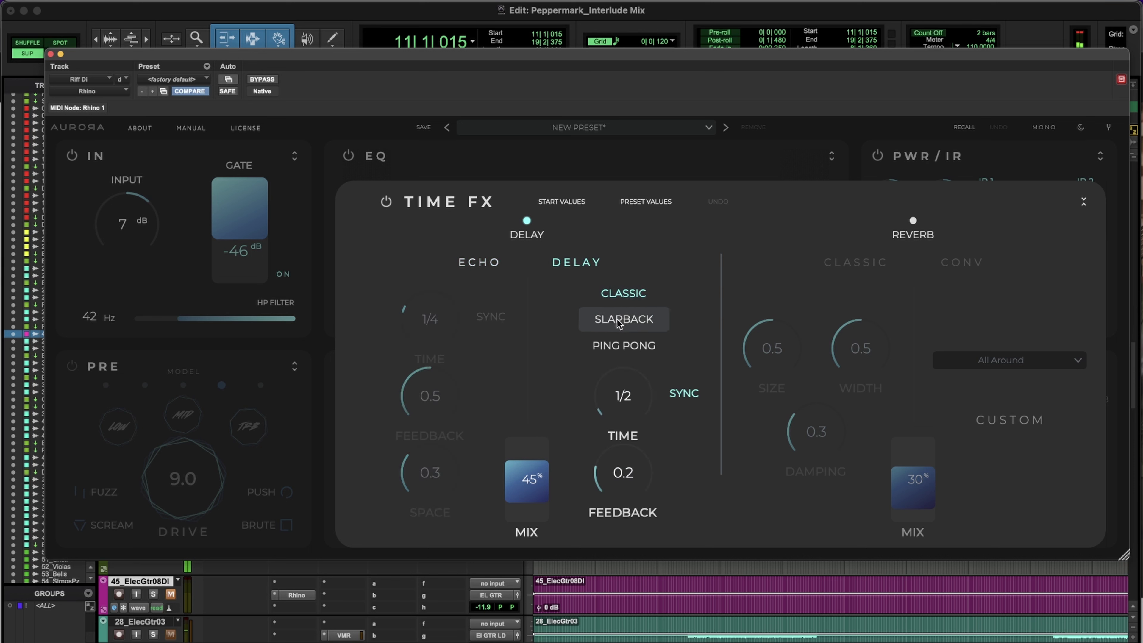
pyautogui.scroll(5, 538, 480)
pyautogui.moveTo(538, 481); pyautogui.dragTo(539, 493)
pyautogui.press('space')
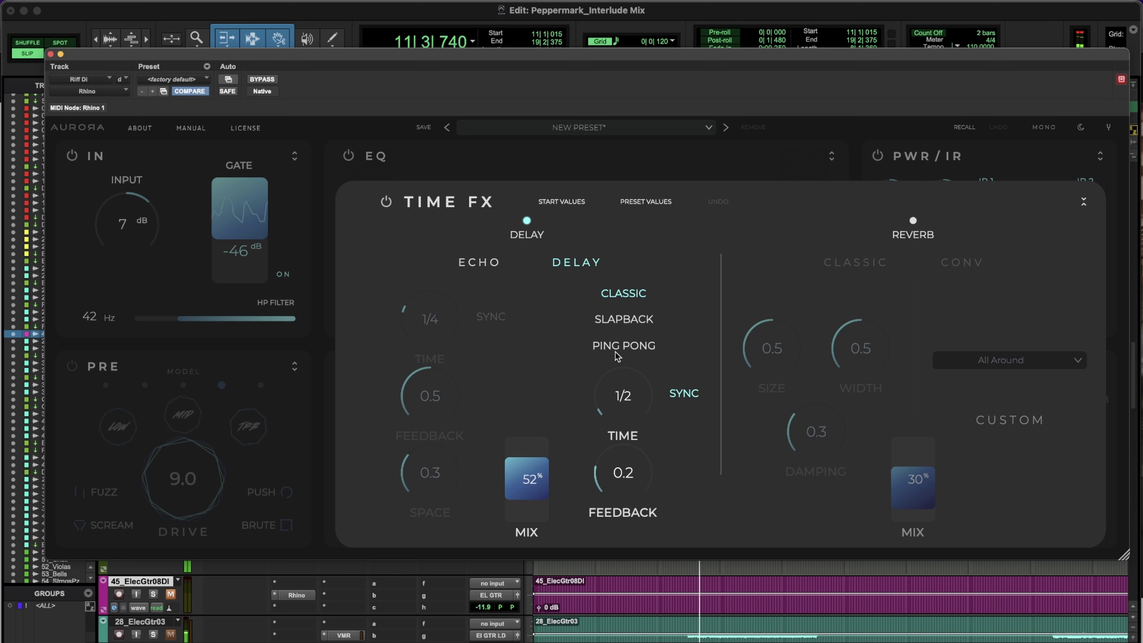
pyautogui.scroll(-1, 624, 386)
pyautogui.scroll(-1, 624, 382)
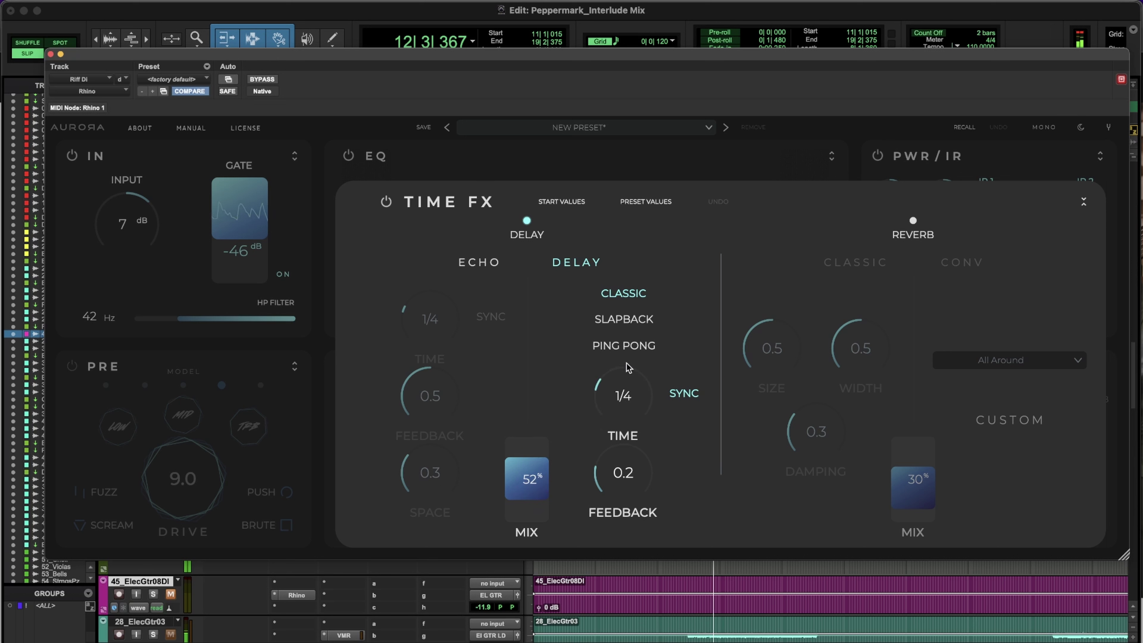
pyautogui.click(645, 323)
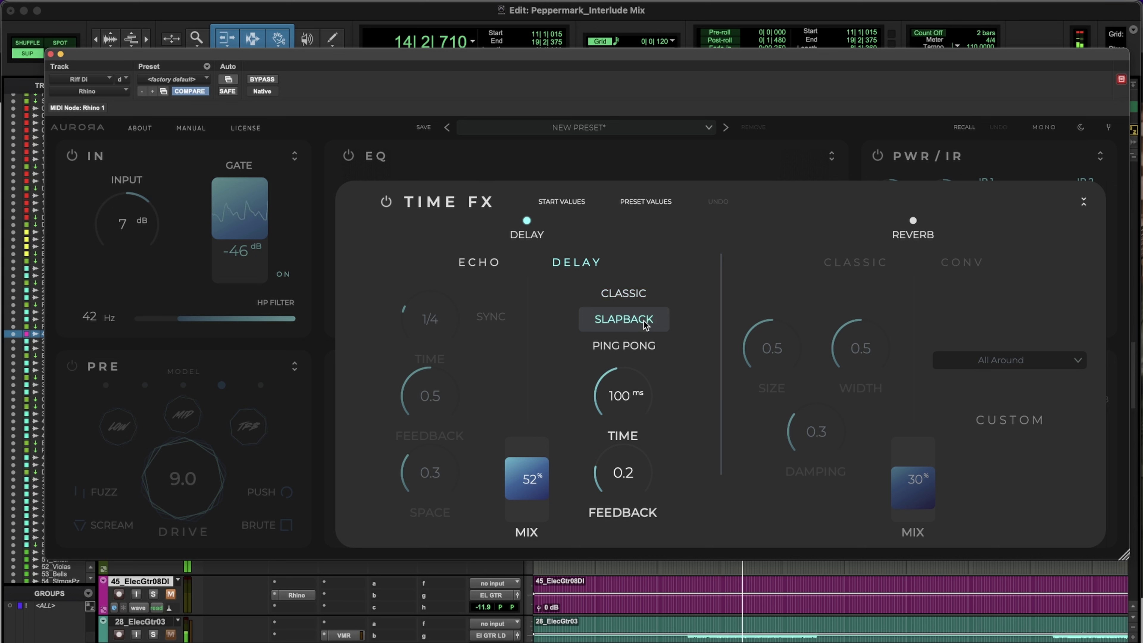
pyautogui.click(650, 352)
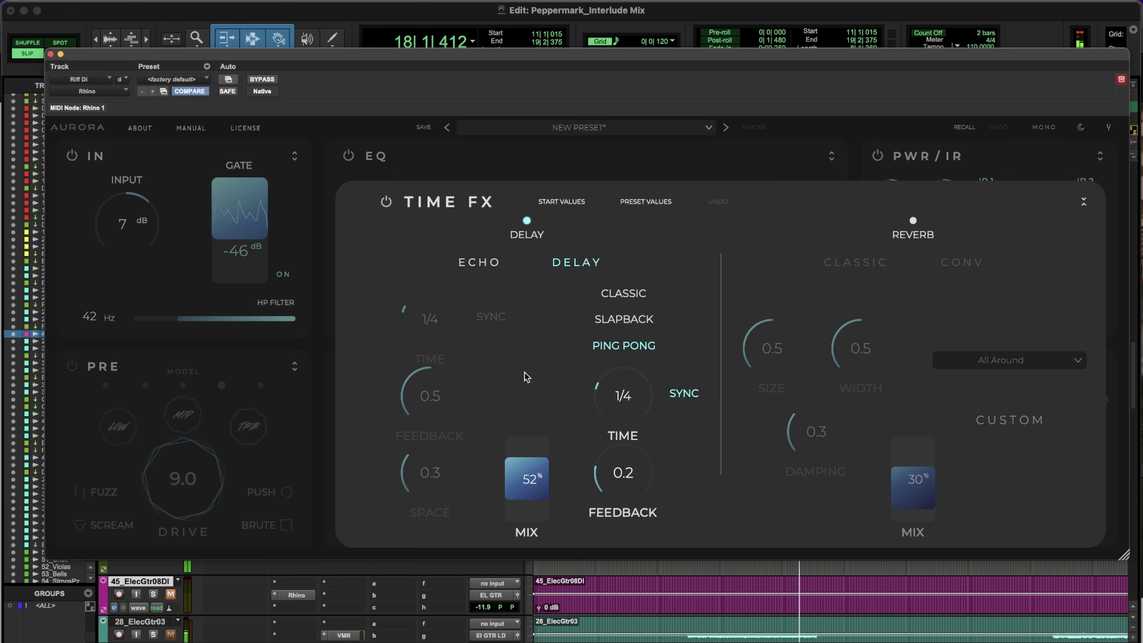
# Enable the Classic reverb instead of the delay, with mix 84%, size 0.4, damping 0.4 and width 0.6.
pyautogui.click(907, 234)
pyautogui.press('space')
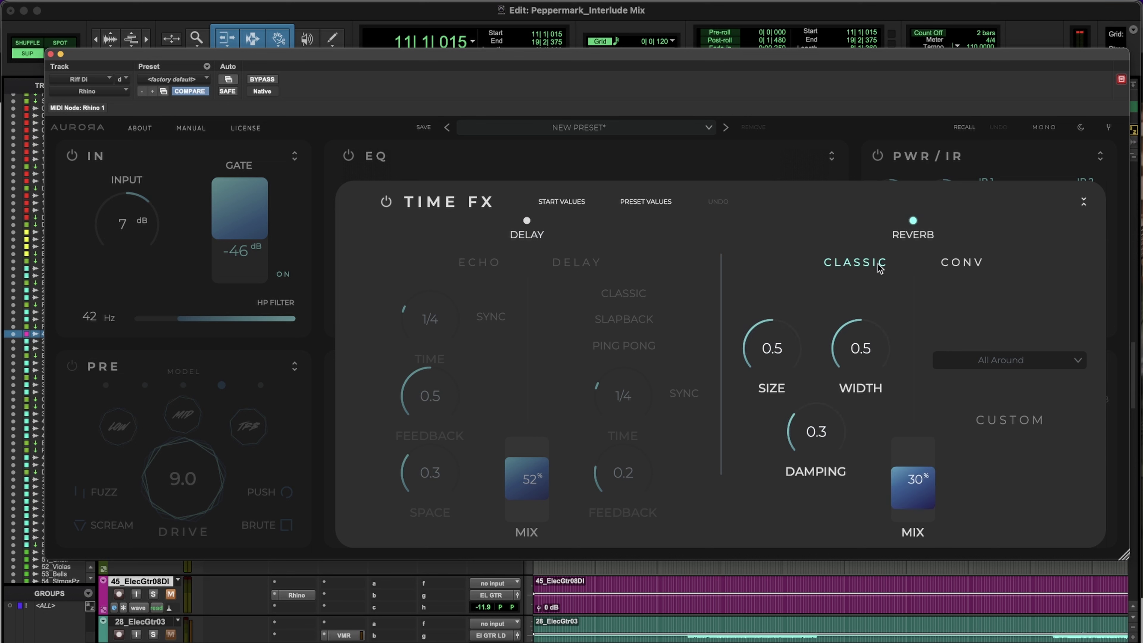
pyautogui.moveTo(910, 458); pyautogui.dragTo(914, 447)
pyautogui.moveTo(805, 385); pyautogui.dragTo(758, 439)
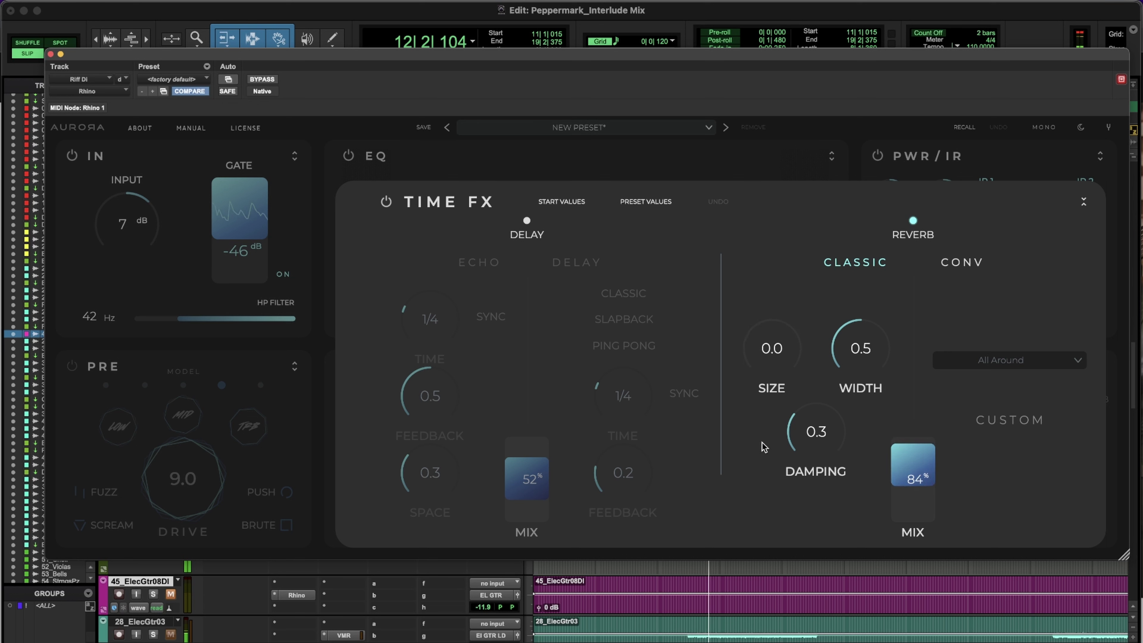
pyautogui.moveTo(775, 321); pyautogui.dragTo(775, 314)
pyautogui.moveTo(816, 431); pyautogui.dragTo(785, 539)
pyautogui.moveTo(857, 356)
pyautogui.mouseDown()
pyautogui.moveTo(856, 336)
pyautogui.moveTo(852, 360)
pyautogui.mouseUp()
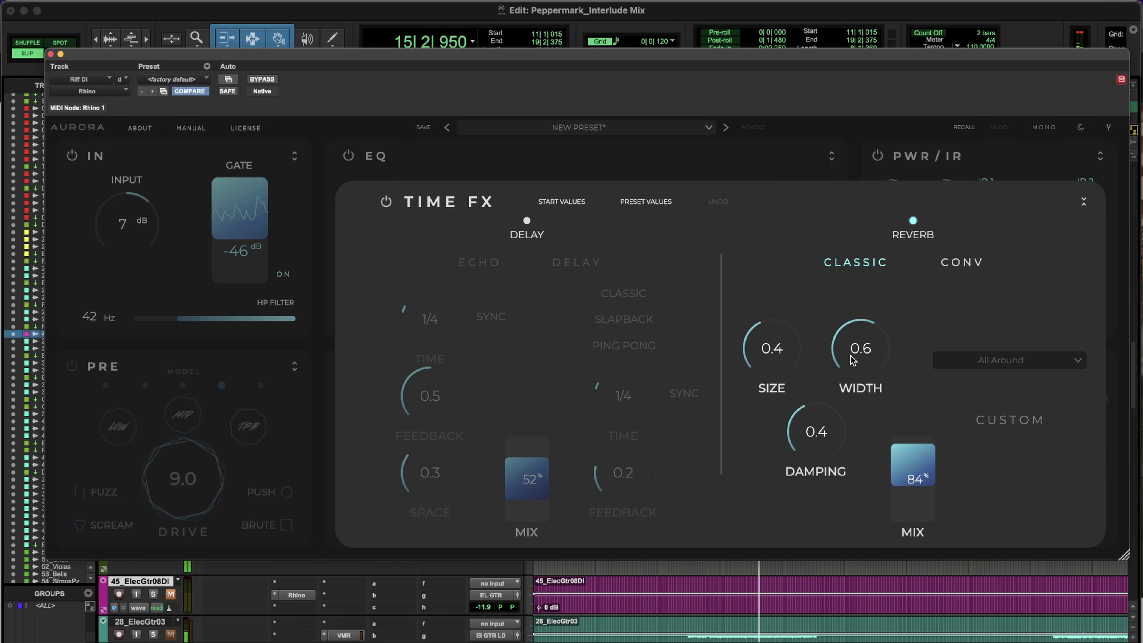
# Switch the reverb to Conv, browse its list of reverb spaces, and close the list with All Around kept.
pyautogui.click(941, 262)
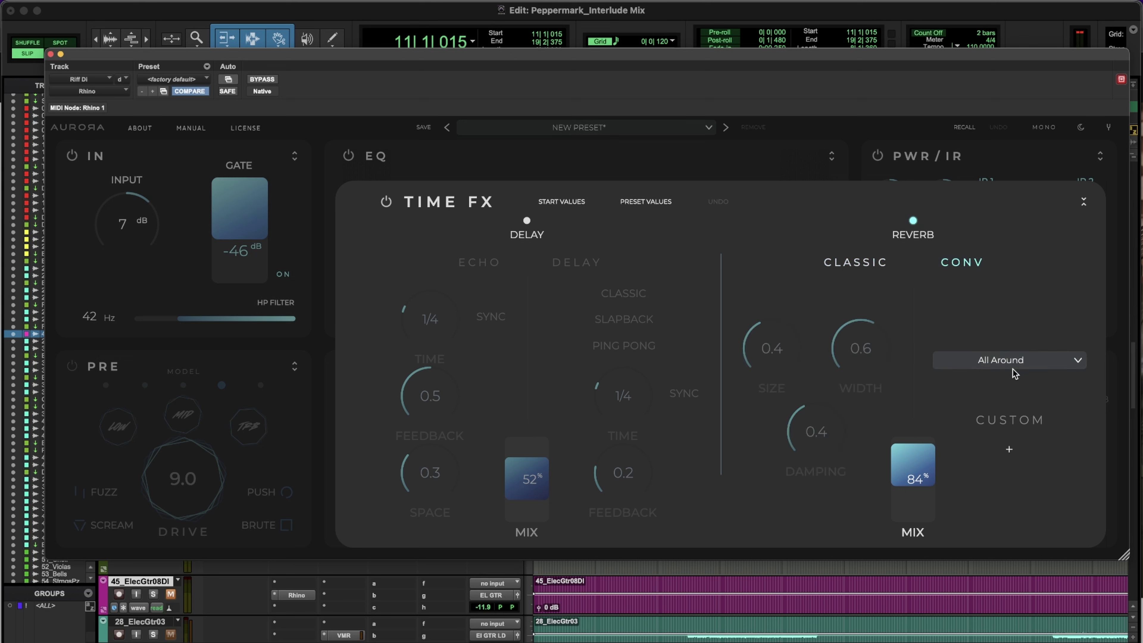
pyautogui.click(1011, 359)
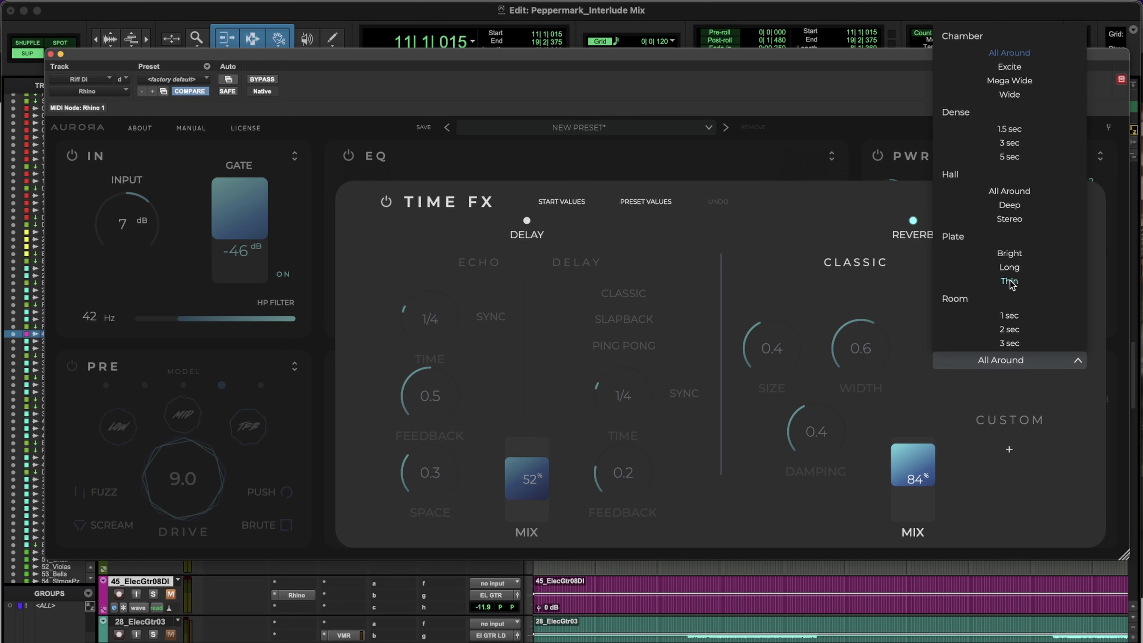
pyautogui.click(1007, 447)
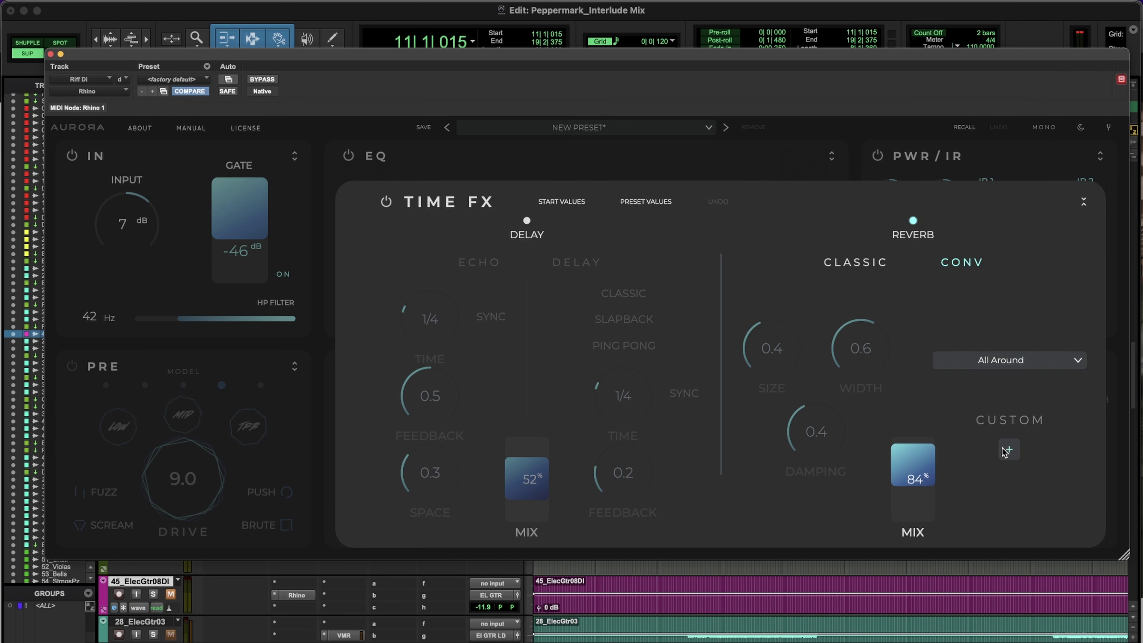
# Audition the convolution reverb's Dense 3 sec and Plate Long spaces, and choose Room 2 sec.
pyautogui.click(993, 361)
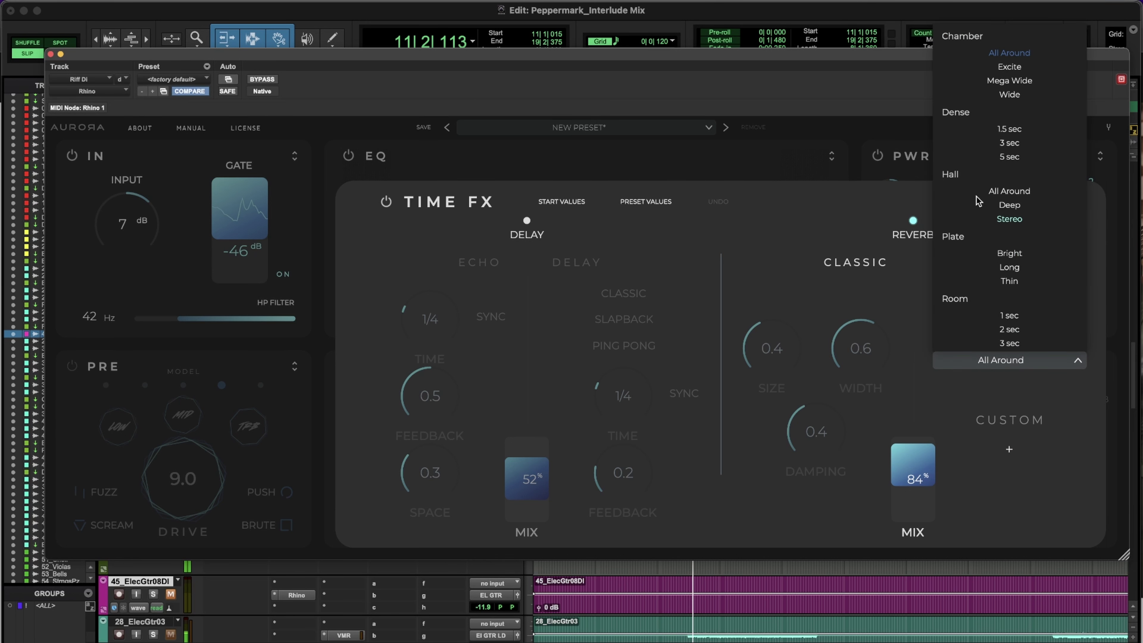
pyautogui.click(1009, 149)
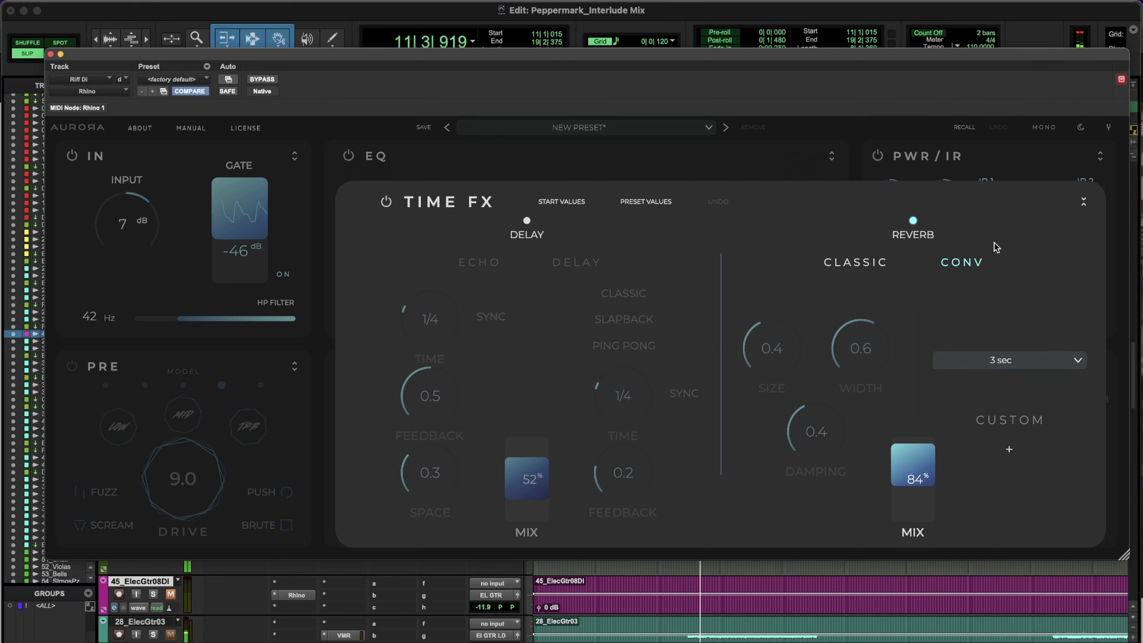
pyautogui.click(997, 360)
pyautogui.click(1009, 267)
pyautogui.click(1008, 361)
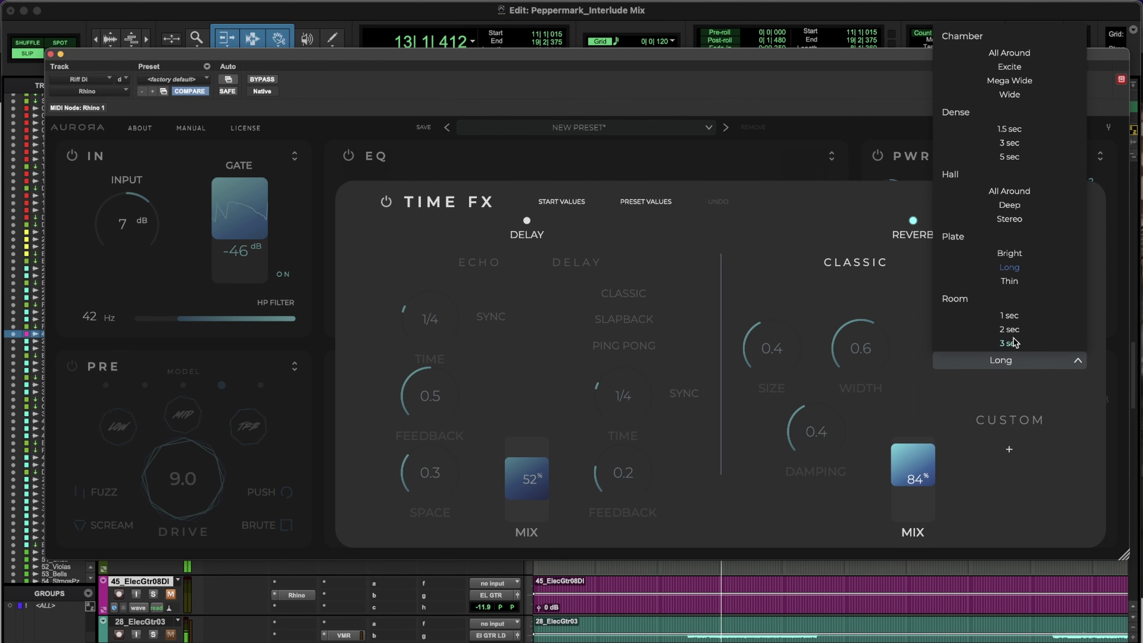
pyautogui.click(1009, 329)
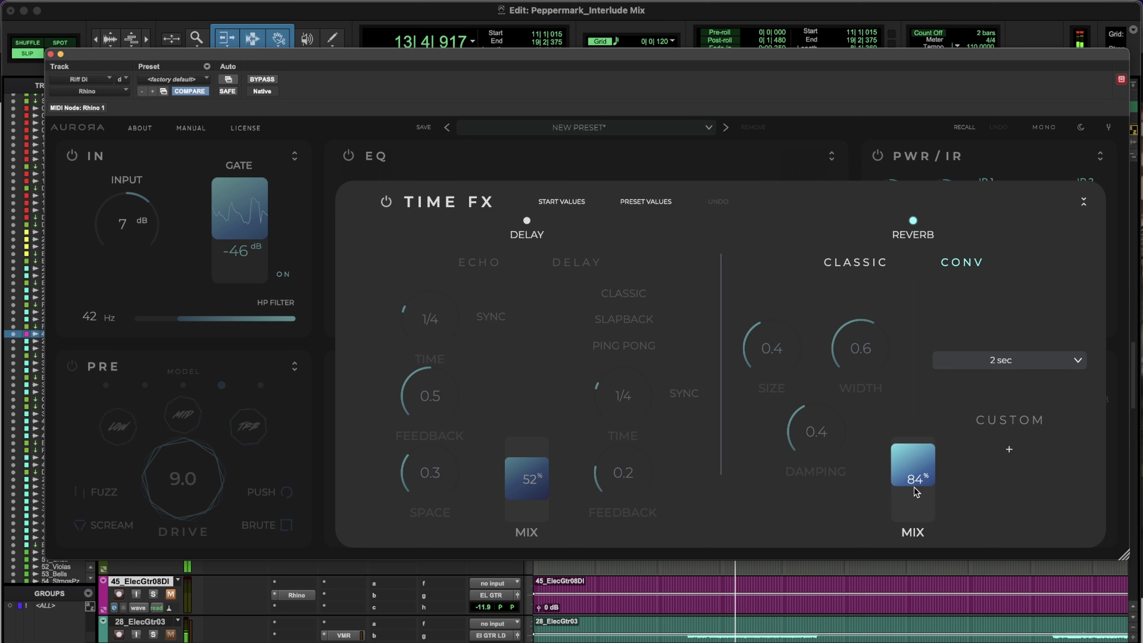
# Set the reverb mix to 30%, stop playback and collapse the TIME FX section.
pyautogui.moveTo(923, 476); pyautogui.dragTo(923, 494)
pyautogui.press('space')
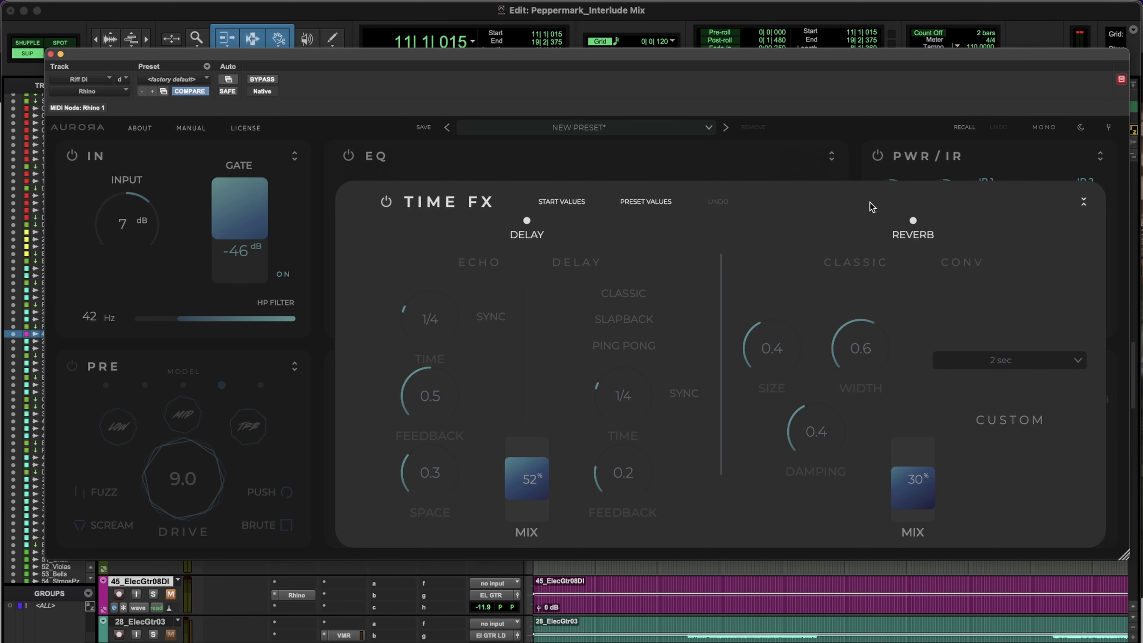
pyautogui.press('Escape')
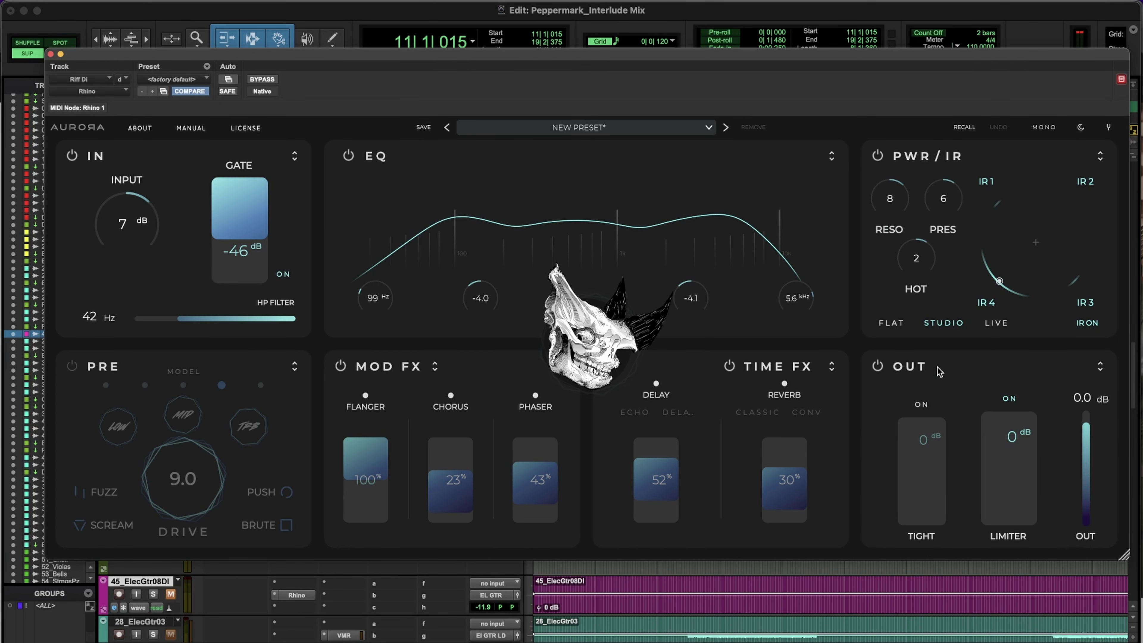
# Expand the OUT section and, with the riff playing, enable Tight at about -12 dB.
pyautogui.click(1101, 366)
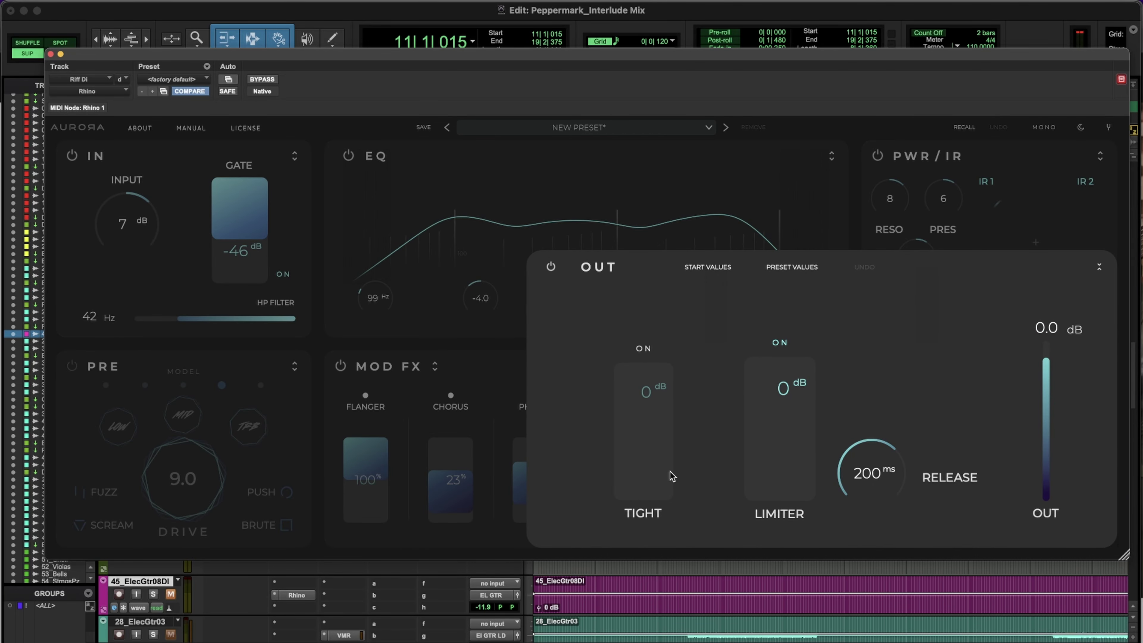
pyautogui.click(644, 348)
pyautogui.moveTo(643, 375); pyautogui.dragTo(646, 351)
pyautogui.press('space')
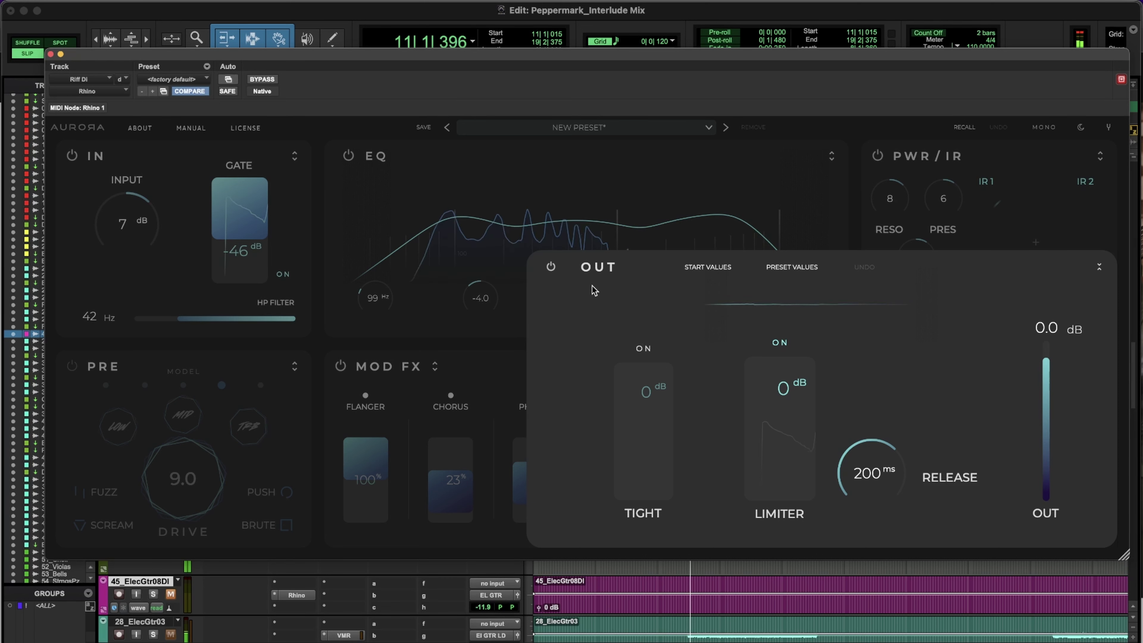
pyautogui.click(643, 348)
pyautogui.moveTo(654, 425)
pyautogui.mouseDown()
pyautogui.moveTo(659, 531)
pyautogui.moveTo(661, 433)
pyautogui.mouseUp()
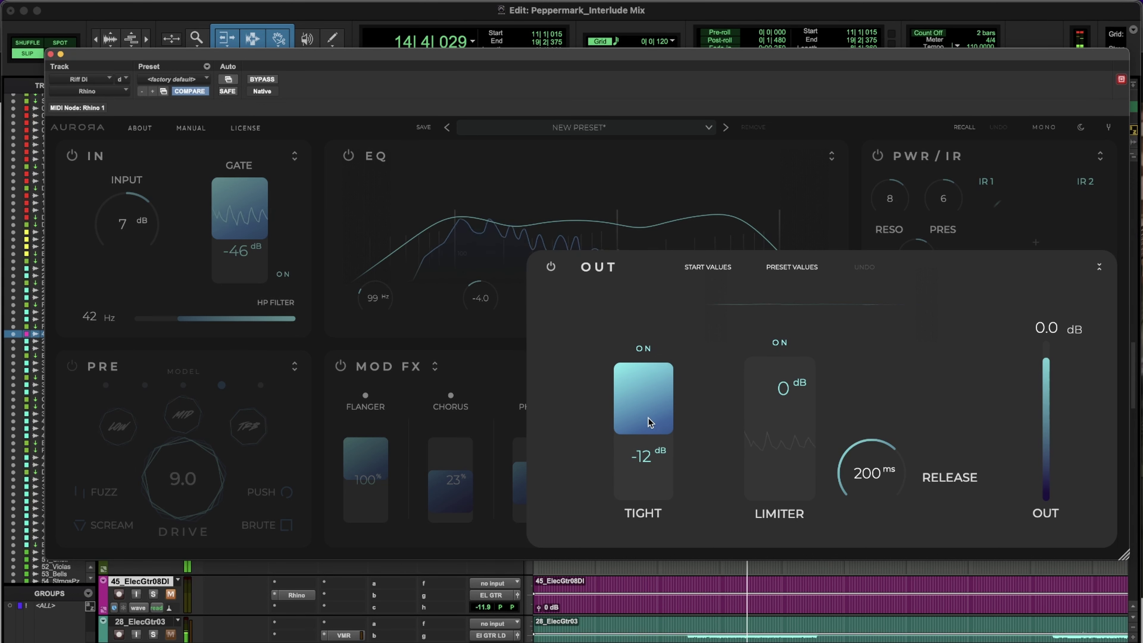
# Try the Limiter threshold on the playing riff, then collapse the OUT section and stop playback.
pyautogui.moveTo(777, 384); pyautogui.dragTo(776, 392)
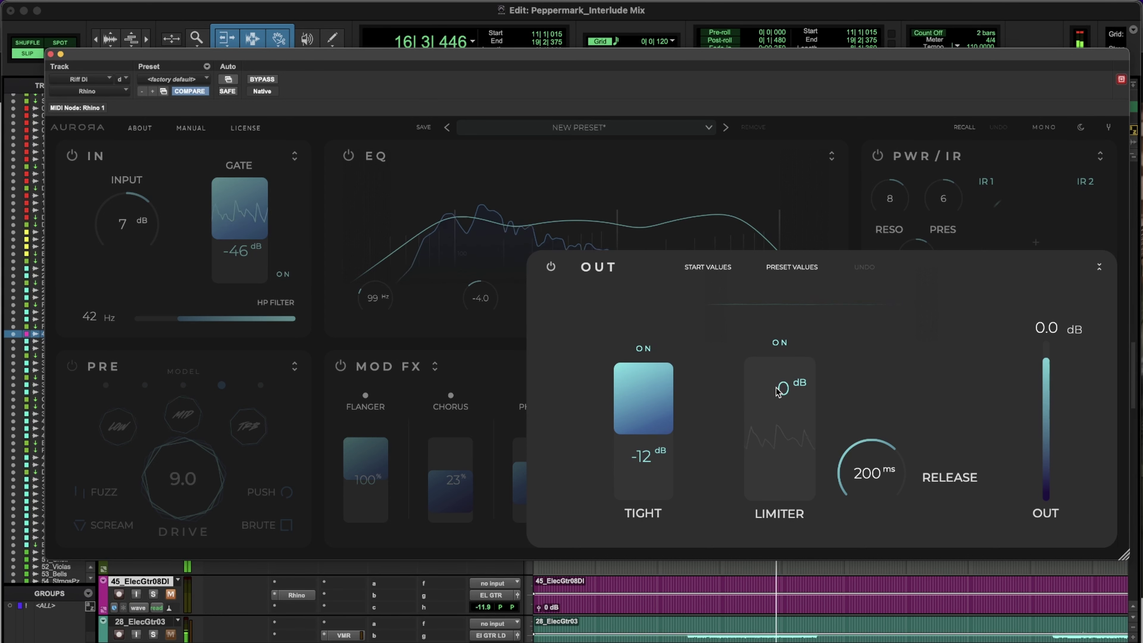
pyautogui.click(204, 334)
pyautogui.press('space')
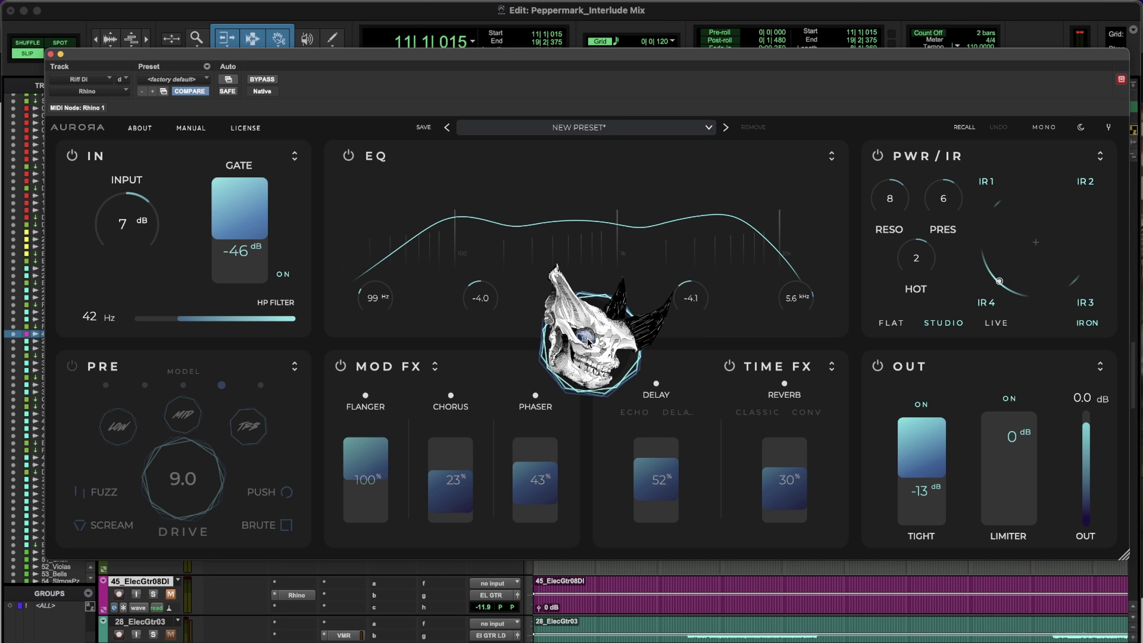
# Play the riff with the PRE section turned back on, compare it bypassed, and audition the second and first amp models.
pyautogui.press('space')
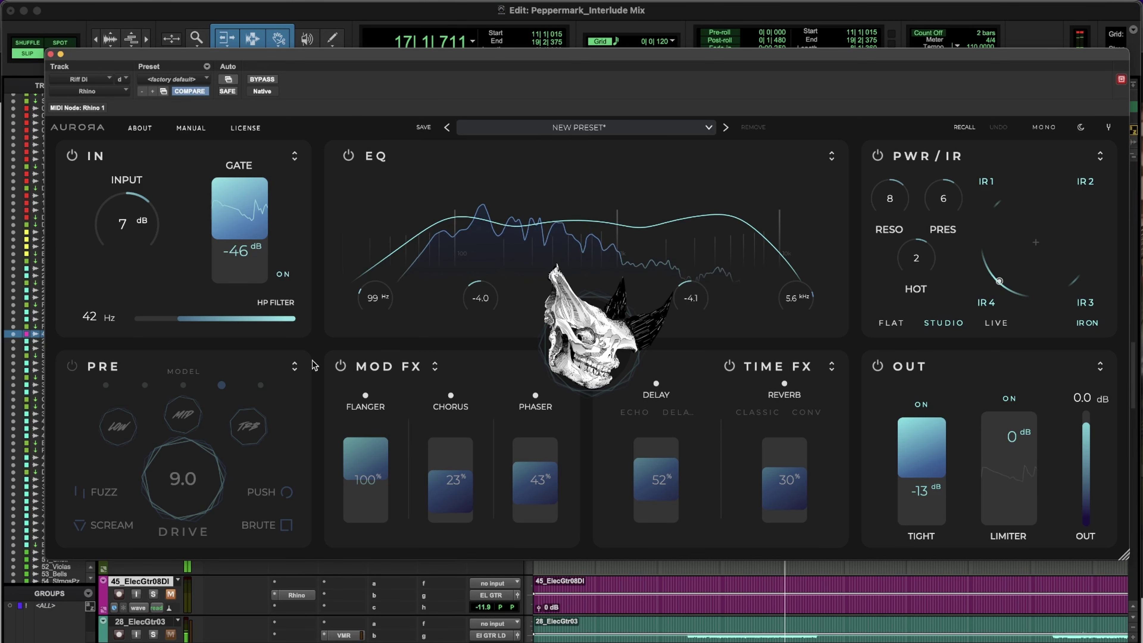
pyautogui.click(75, 366)
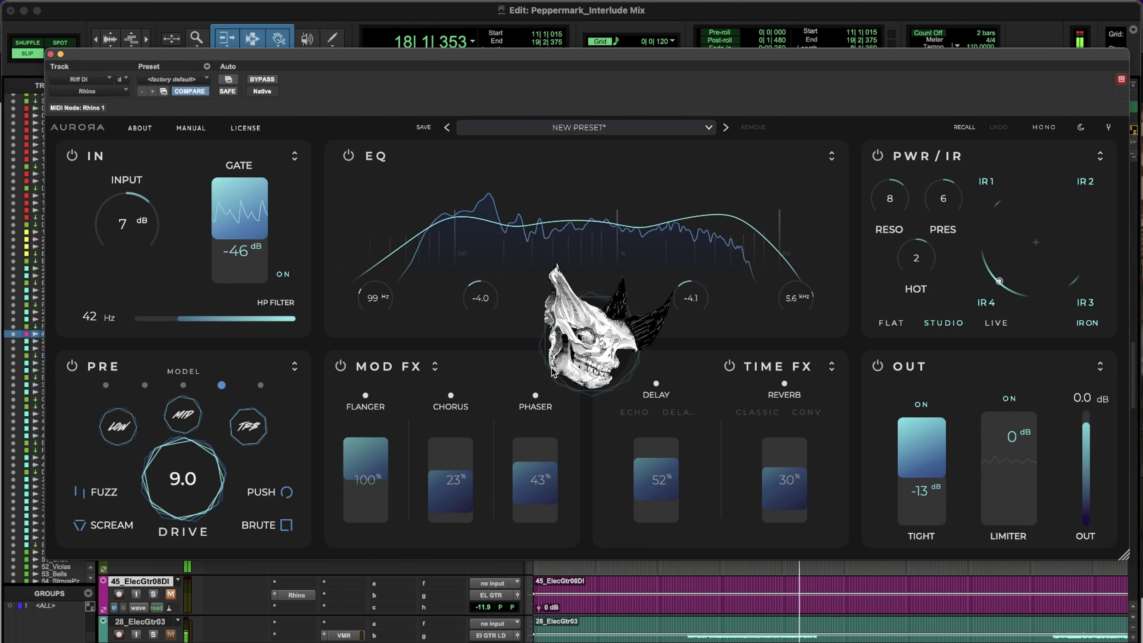
pyautogui.click(263, 80)
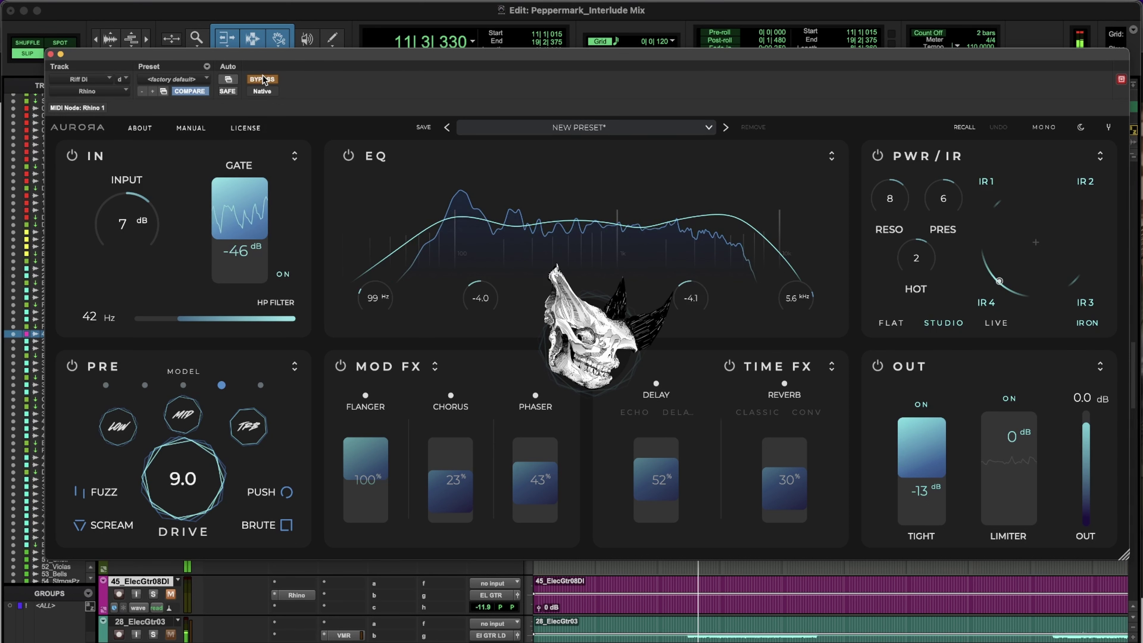
pyautogui.click(145, 385)
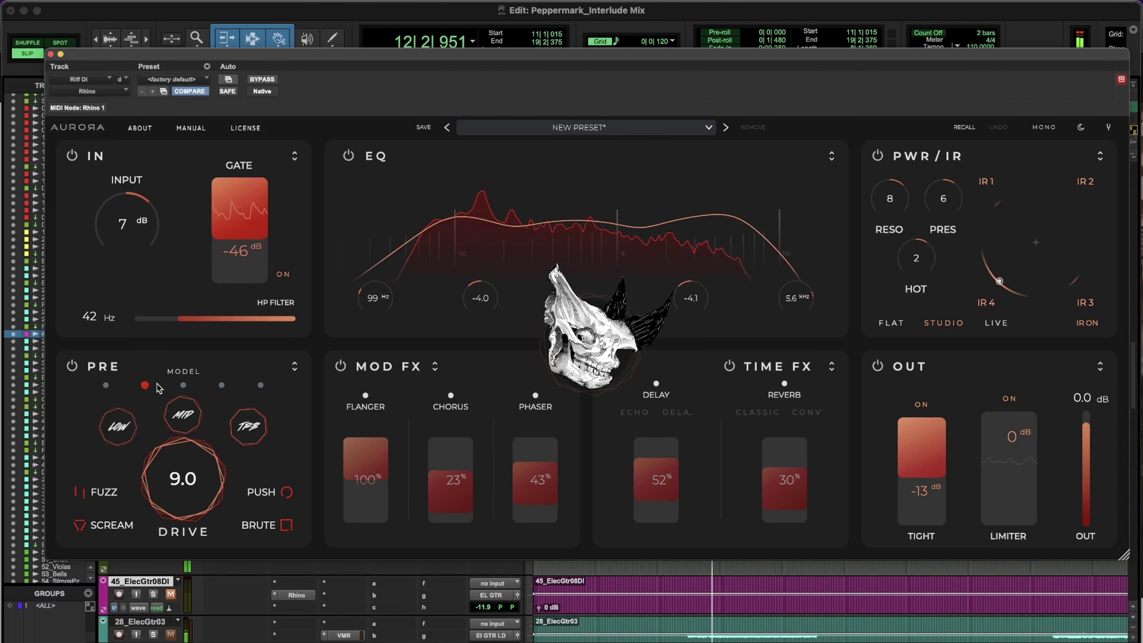
pyautogui.click(105, 385)
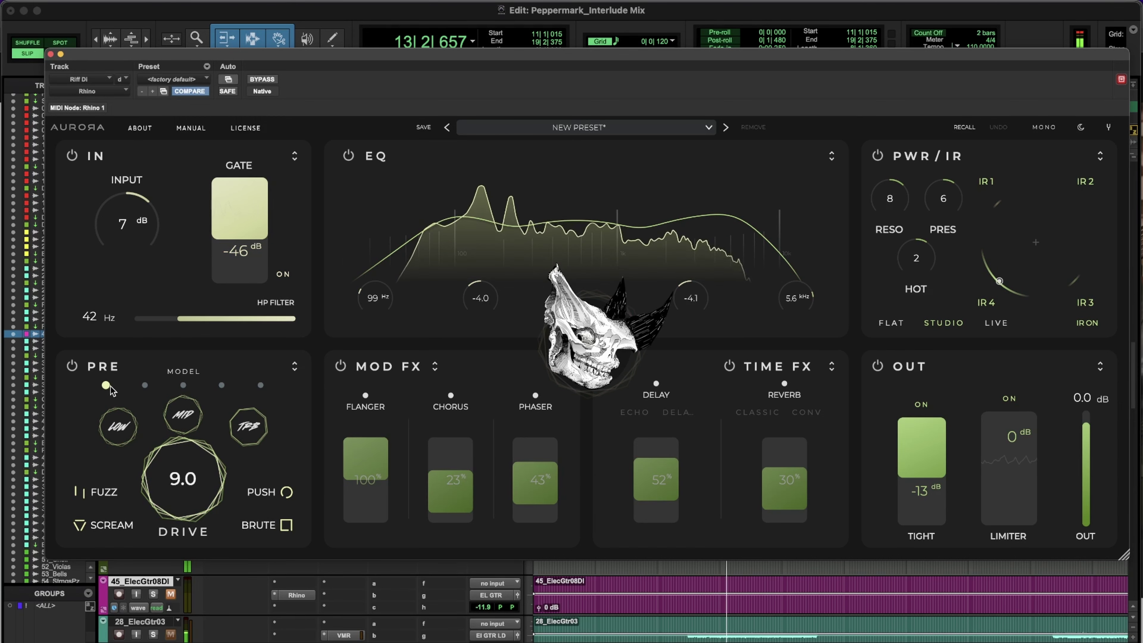
# Close the plug-in window, clear the DI guitar solos to hear the full mix, and reopen Rhino on the Riff Di track.
pyautogui.click(50, 53)
pyautogui.keyDown('alt'); pyautogui.click(153, 477); pyautogui.keyUp('alt')
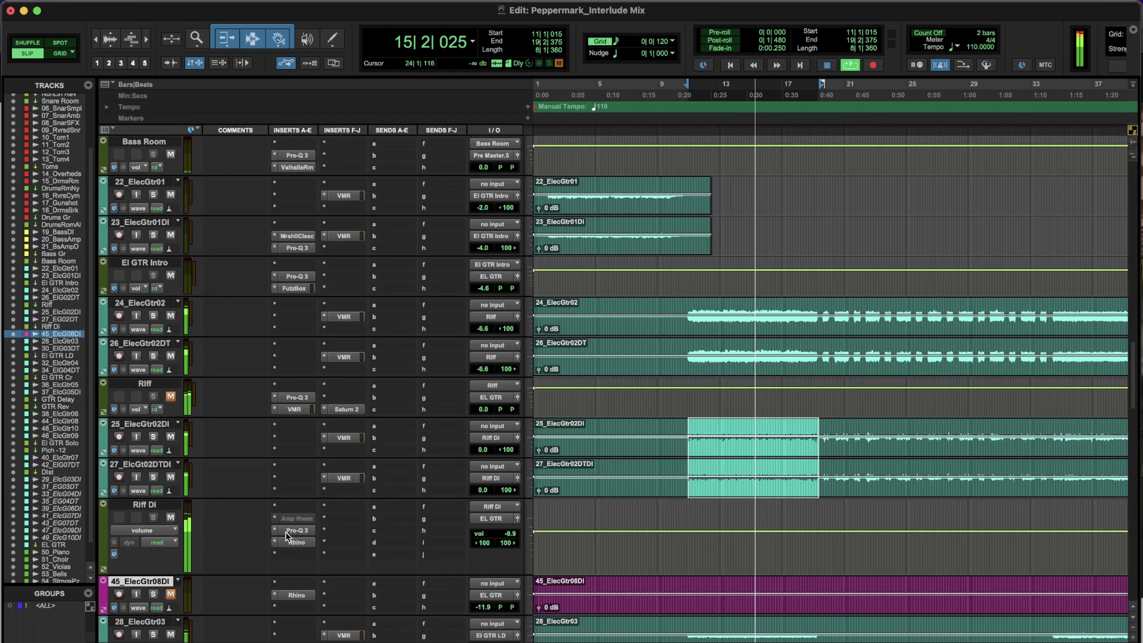
pyautogui.click(290, 563)
pyautogui.click(293, 553)
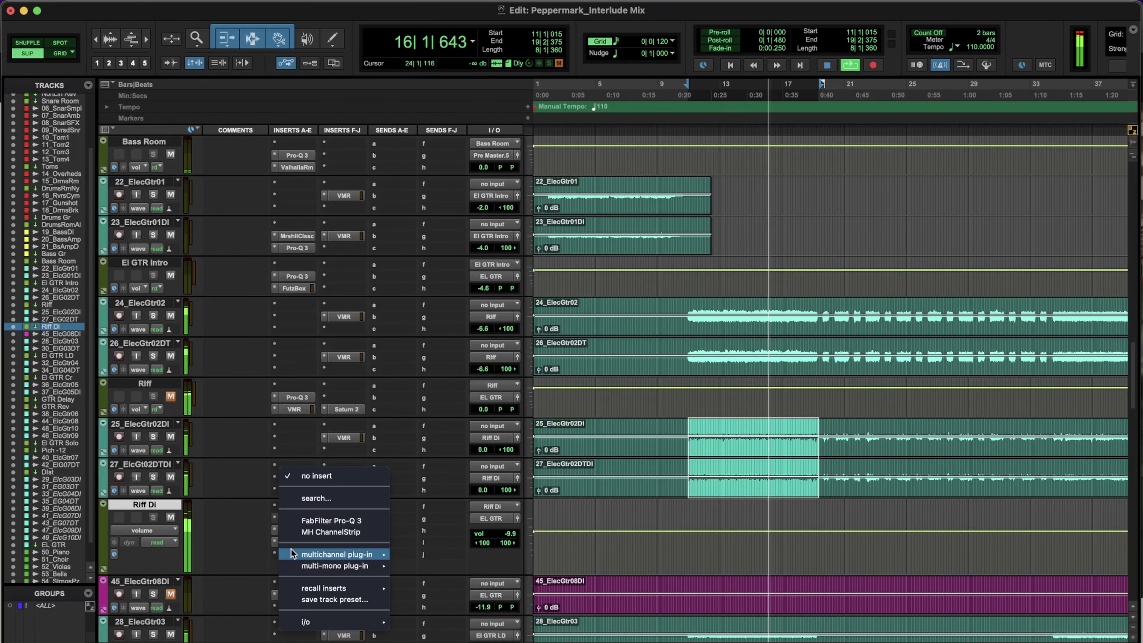
pyautogui.click(290, 542)
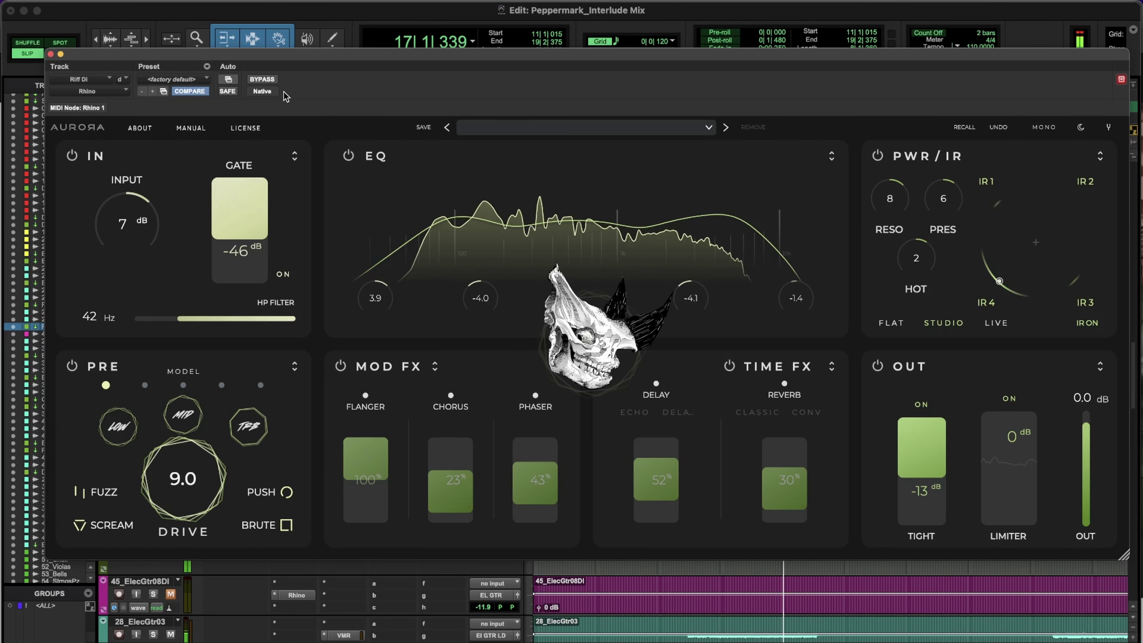
# Toggle the plug-in bypass, set Drive to 9.9, and compare the fourth and first amp models in the full mix.
pyautogui.click(262, 80)
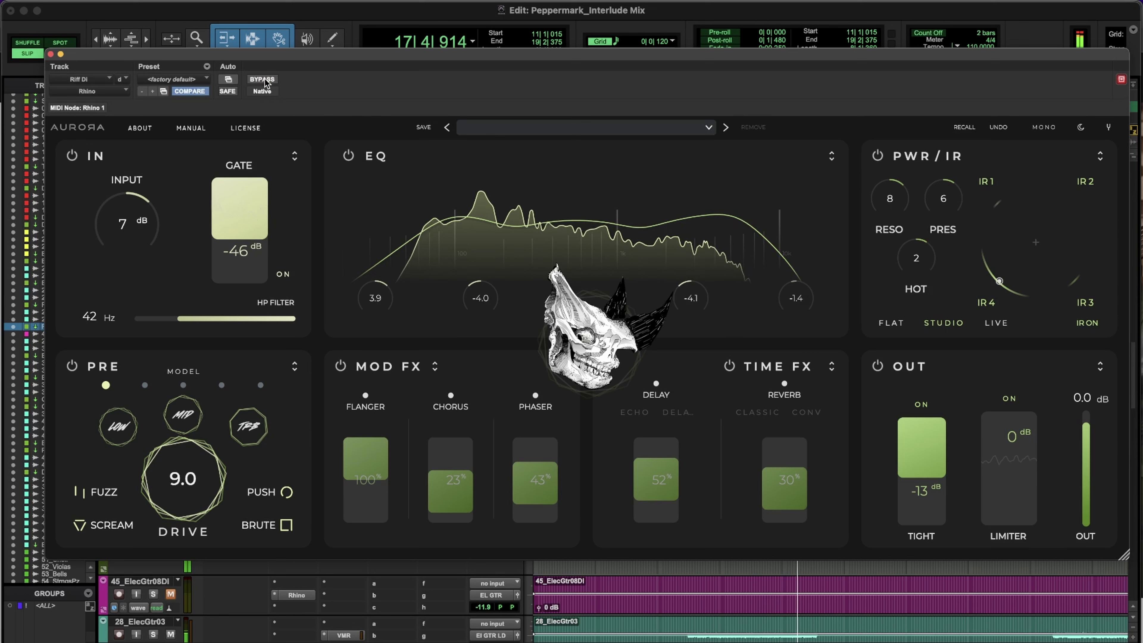
pyautogui.click(222, 386)
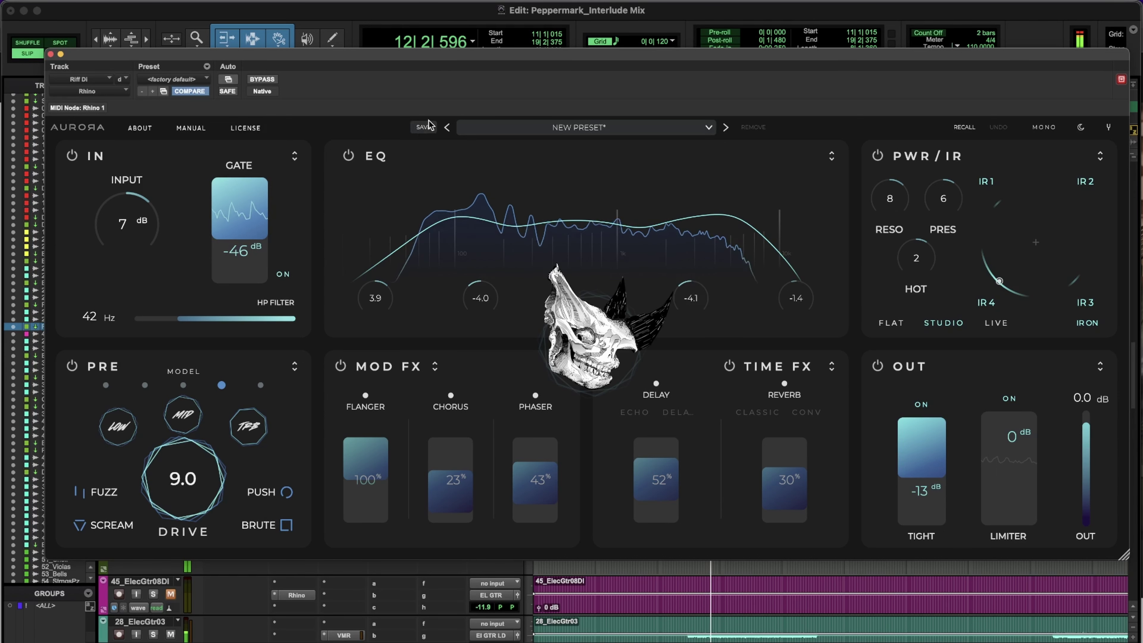
pyautogui.moveTo(182, 456); pyautogui.dragTo(182, 449)
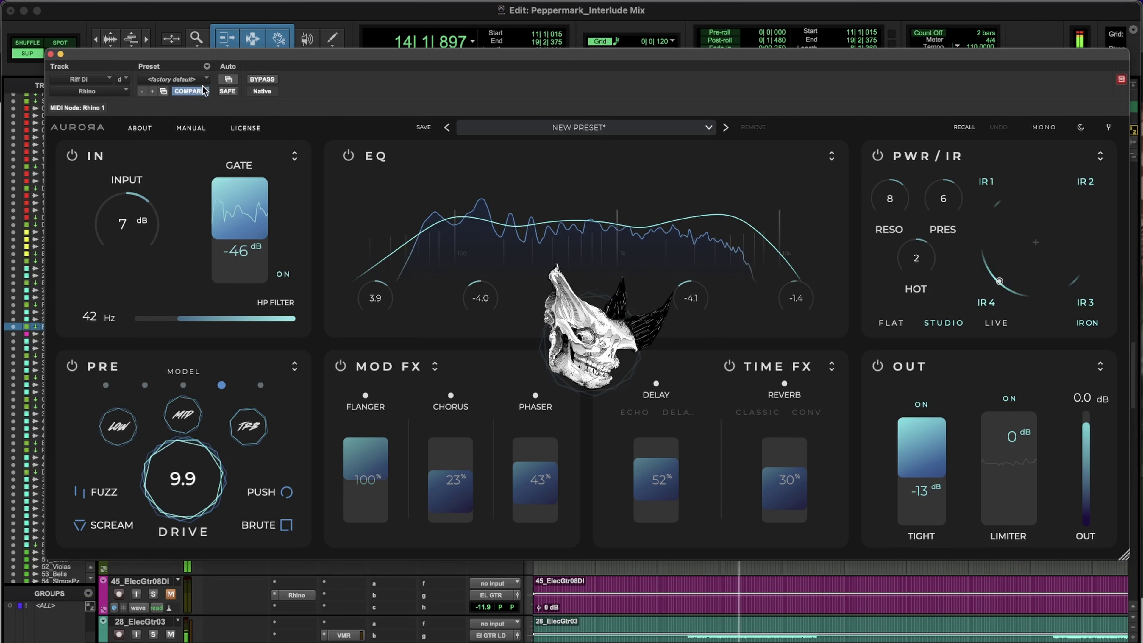
pyautogui.click(110, 388)
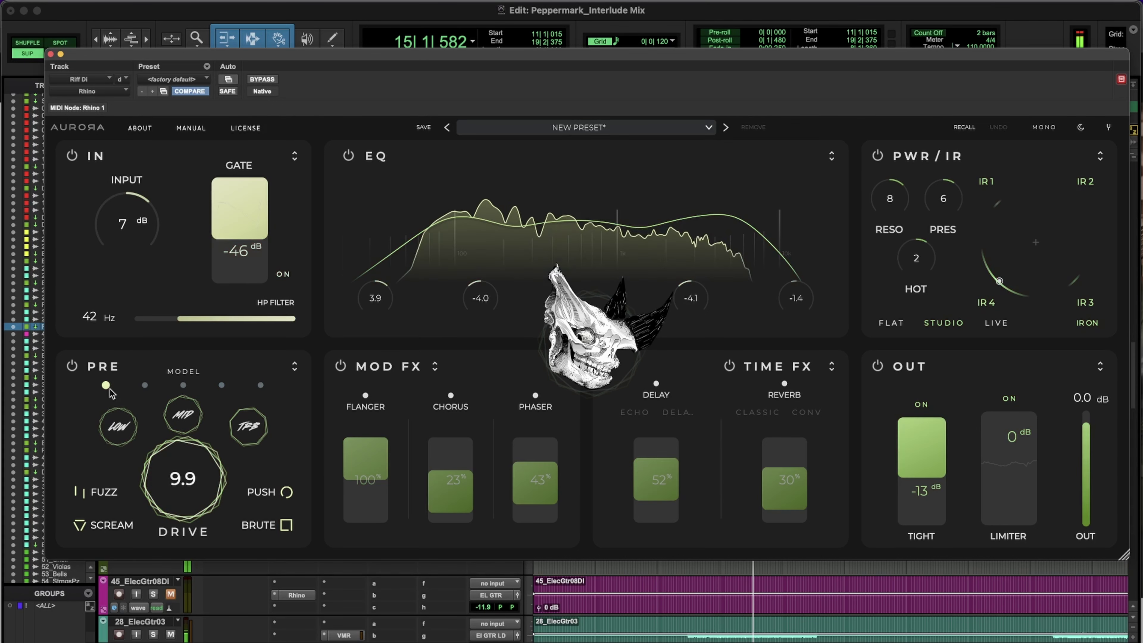
pyautogui.click(222, 385)
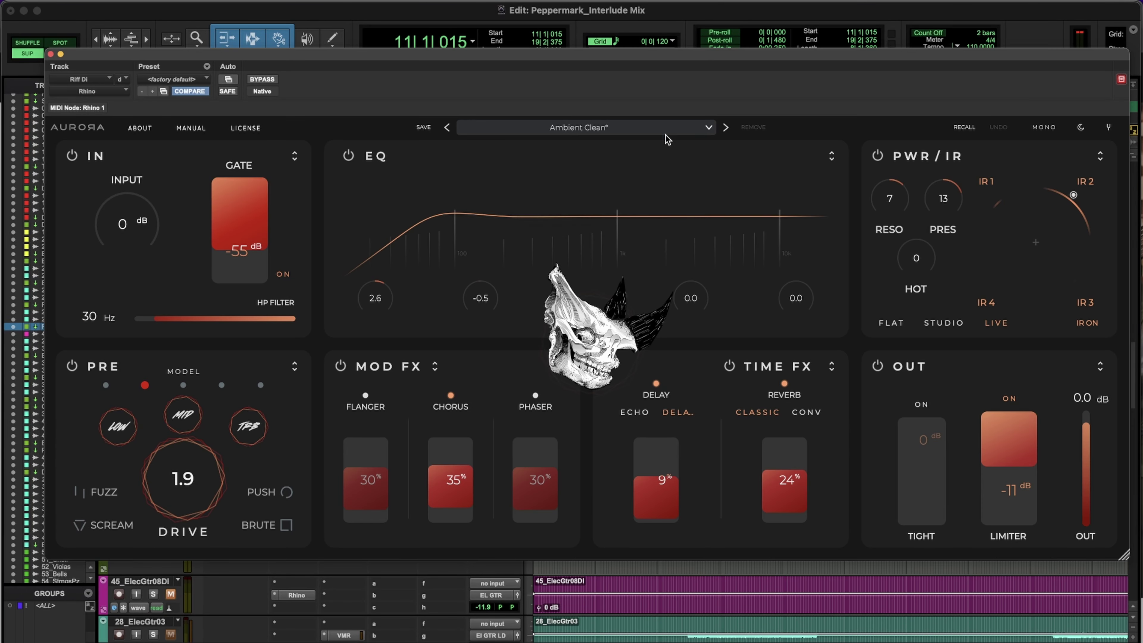
# Load the AURORA DSP preset Modern Death Metal Rhythm and compare it with the plug-in bypassed.
pyautogui.click(644, 129)
pyautogui.moveTo(629, 142)
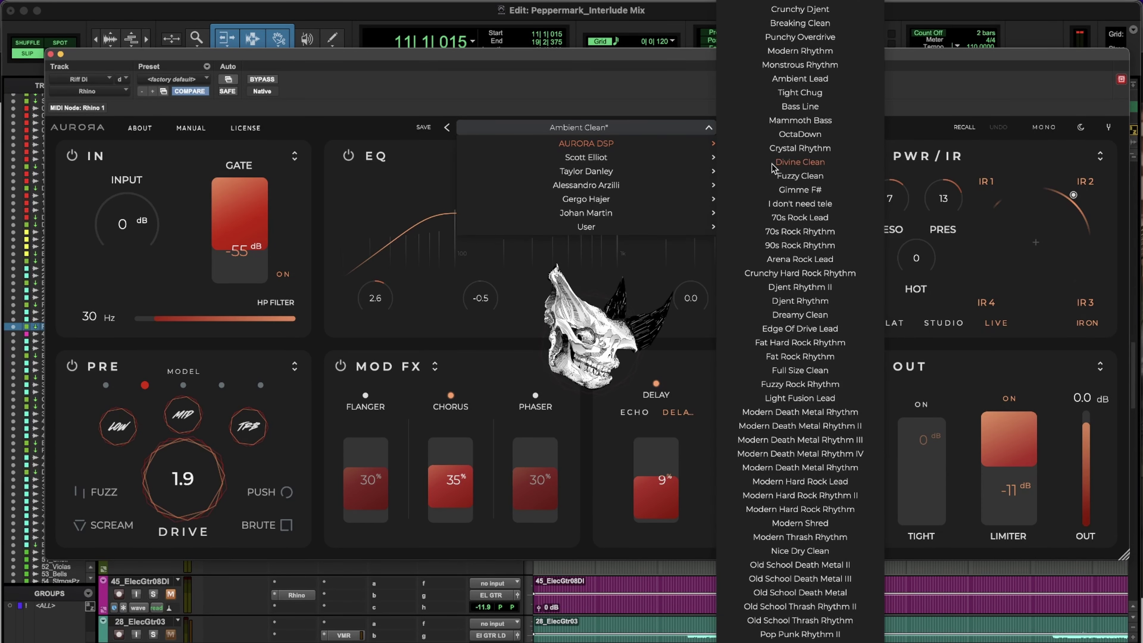
pyautogui.scroll(-3, 777, 171)
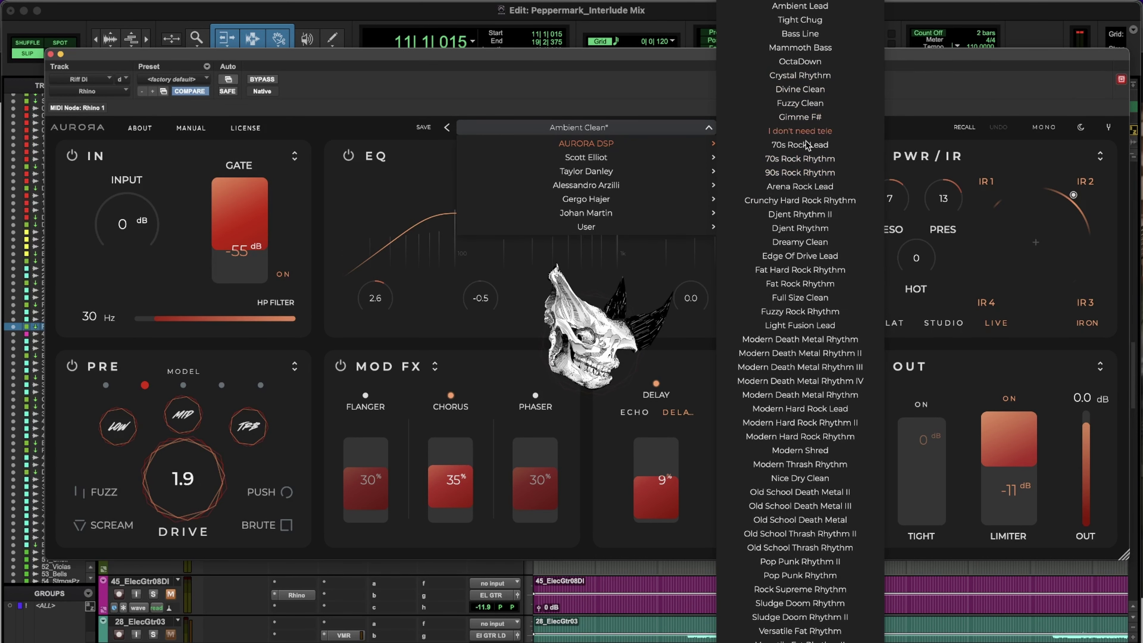
pyautogui.click(800, 339)
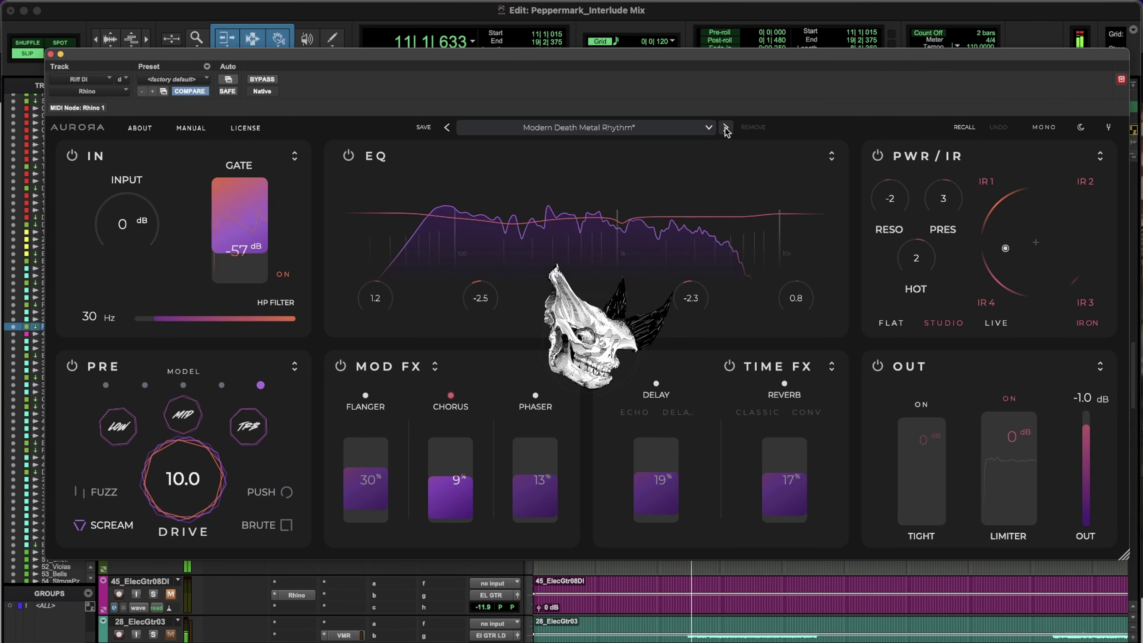
pyautogui.click(261, 79)
pyautogui.click(261, 80)
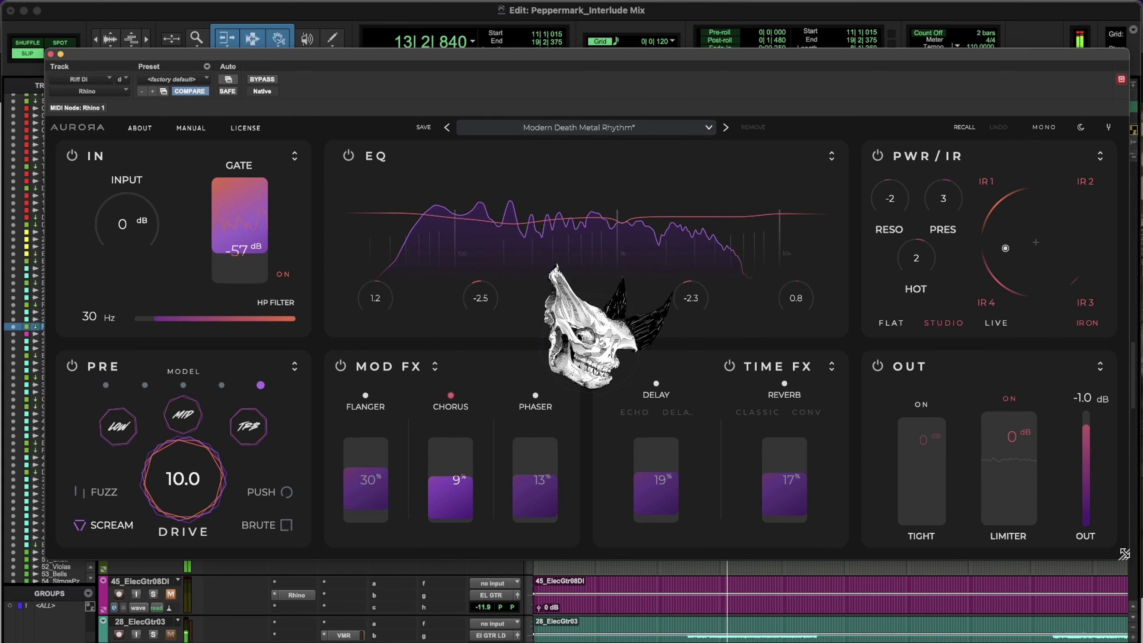
# Shrink the plug-in window, move it clear of the track controls, and unsolo the 25_ElecGtr02DI and 27_ElcGt02DTDI tracks.
pyautogui.moveTo(1125, 555); pyautogui.dragTo(902, 435)
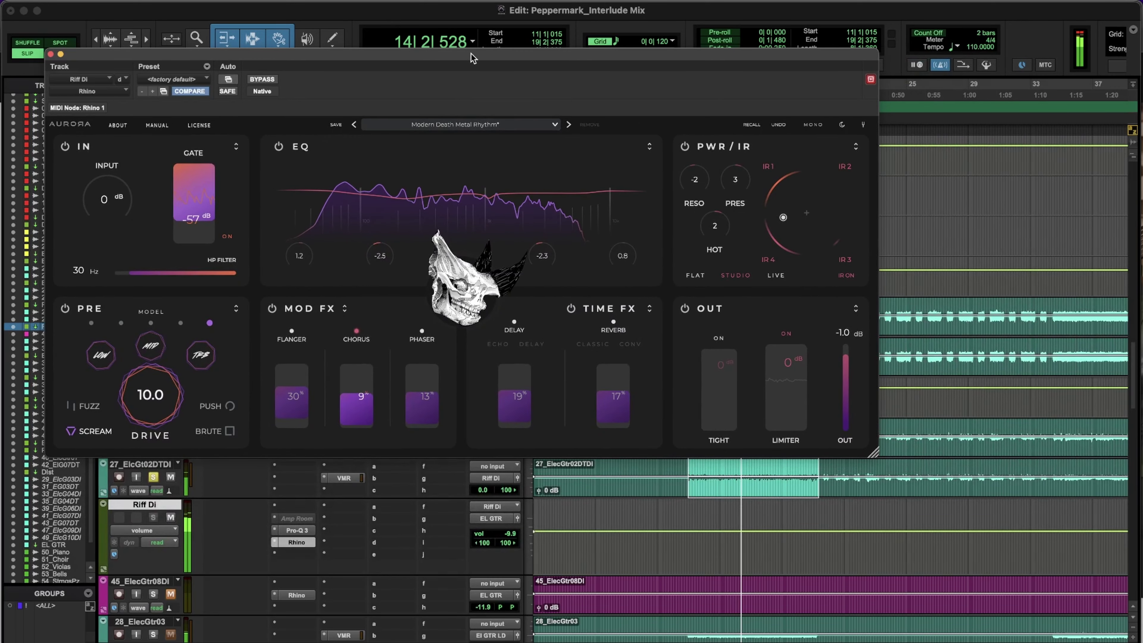
pyautogui.moveTo(472, 55); pyautogui.dragTo(692, 54)
pyautogui.click(154, 477)
pyautogui.click(154, 436)
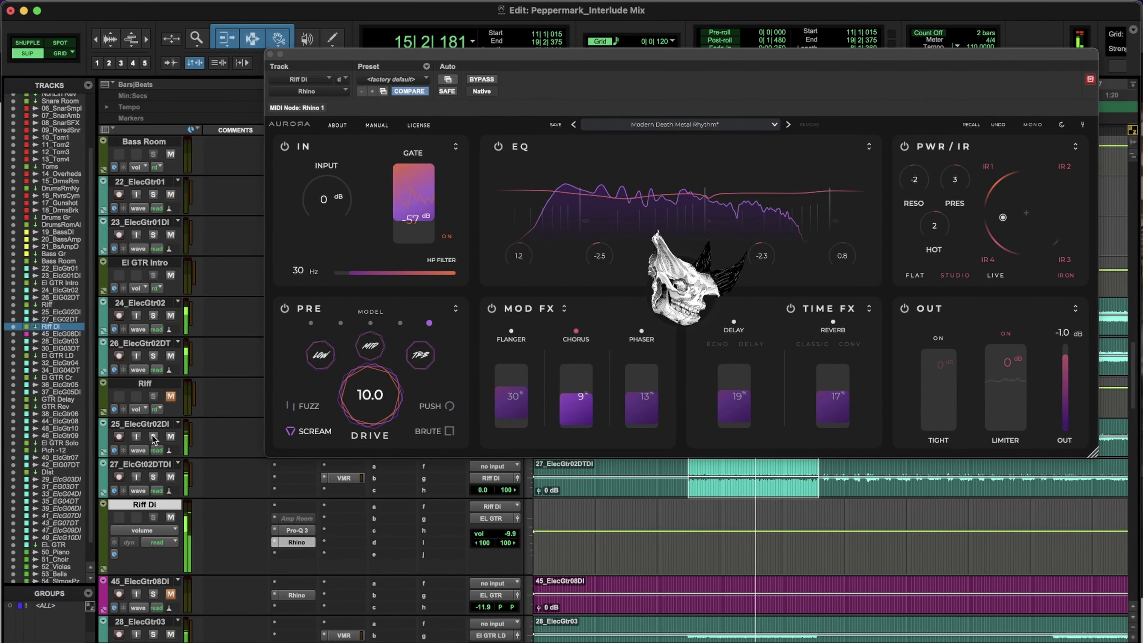
# Audition the following presets in order up to Modern Hard Rock Rhythm II, and solo the two DI guitar tracks.
pyautogui.click(788, 124)
pyautogui.click(790, 125)
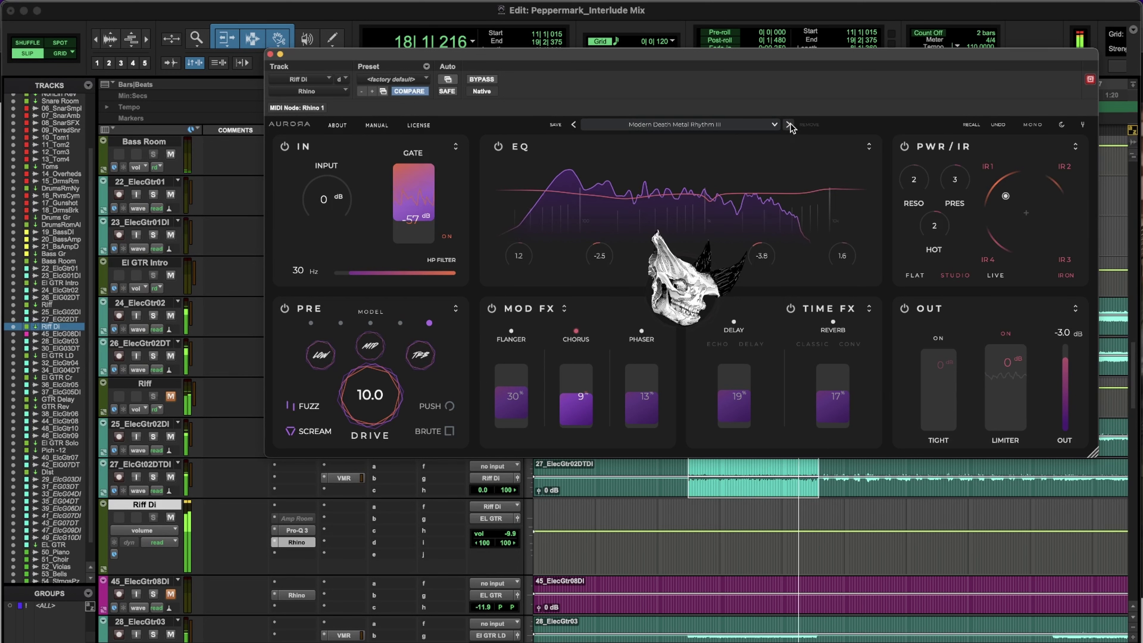
pyautogui.click(790, 126)
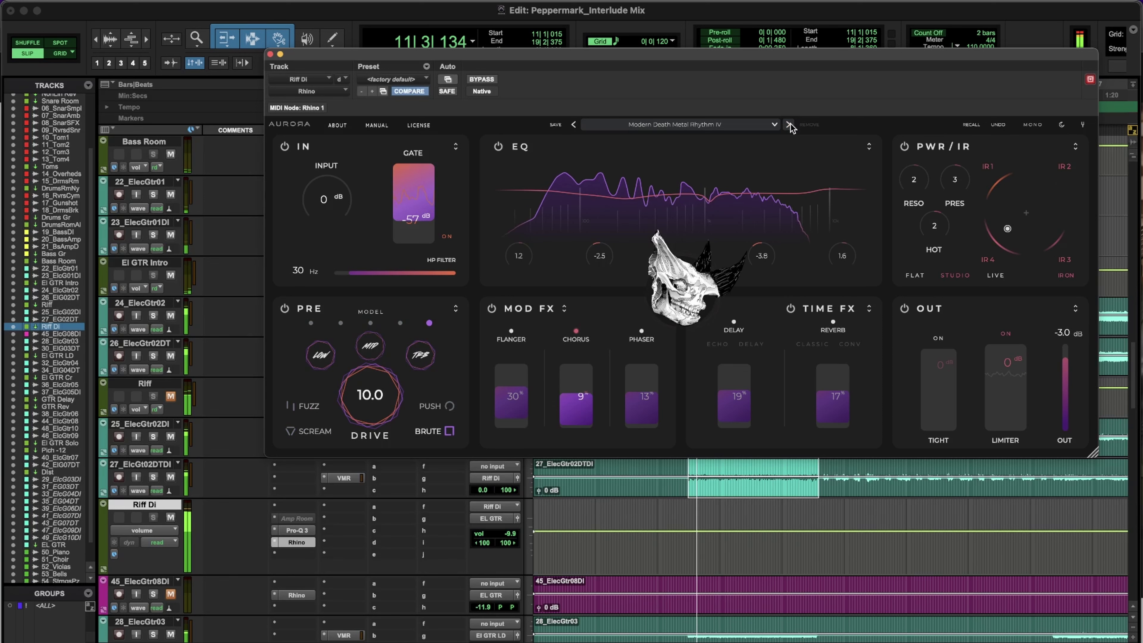
pyautogui.click(790, 125)
pyautogui.click(791, 126)
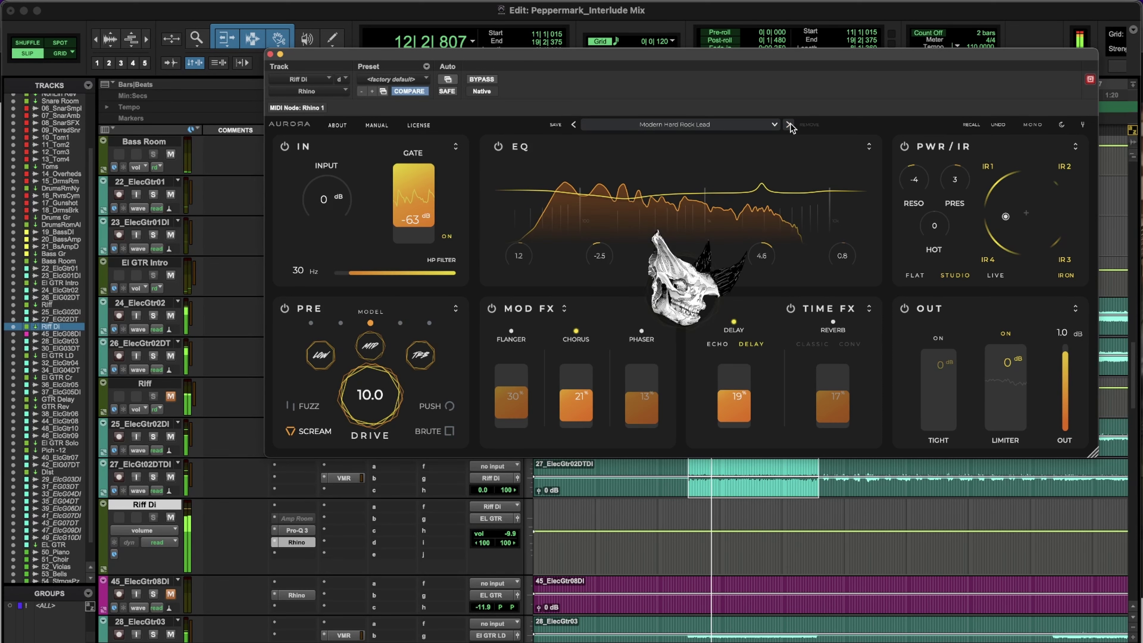
pyautogui.click(791, 125)
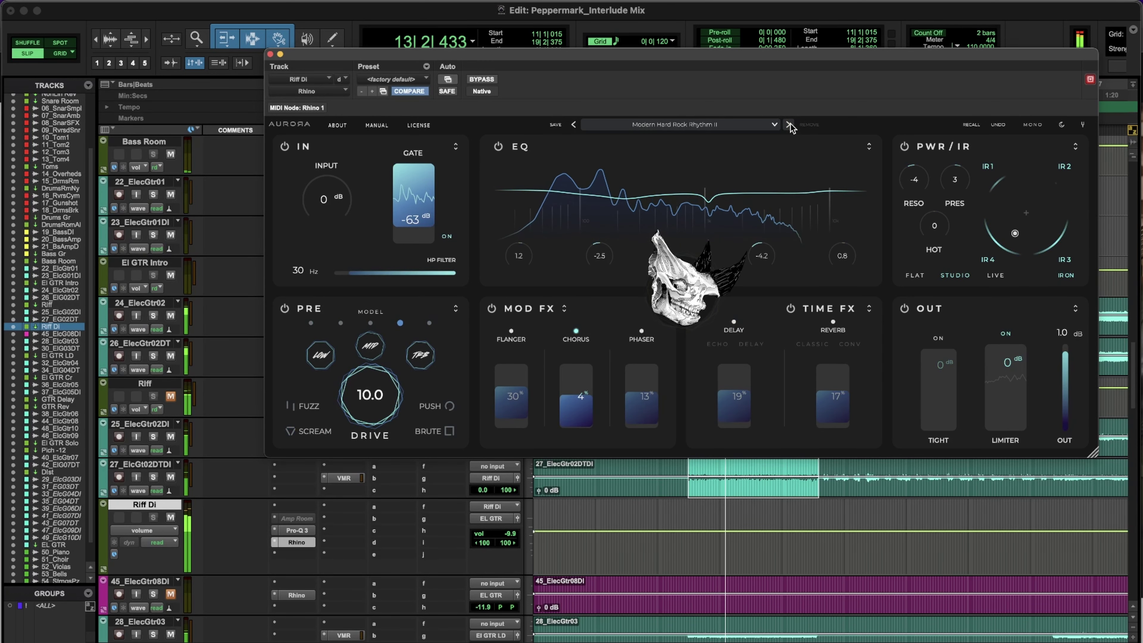
pyautogui.click(153, 477)
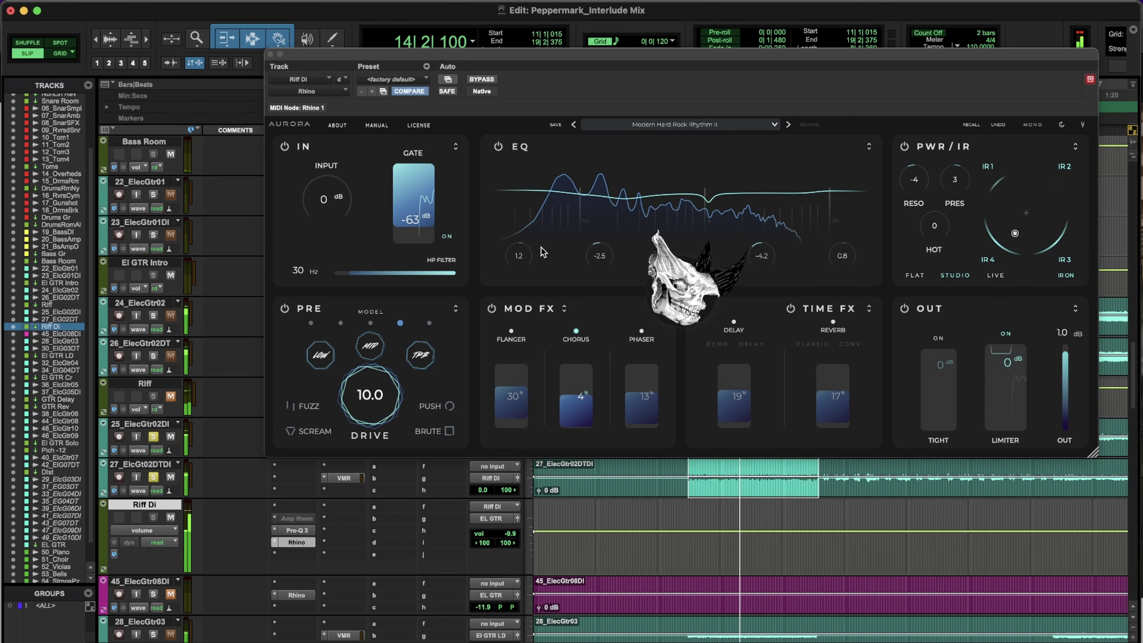
# Stop playback, close the Rhino plug-in on the Riff Di track, and clear the solos on the two DI guitar tracks.
pyautogui.press('space')
pyautogui.moveTo(586, 55); pyautogui.dragTo(493, 30)
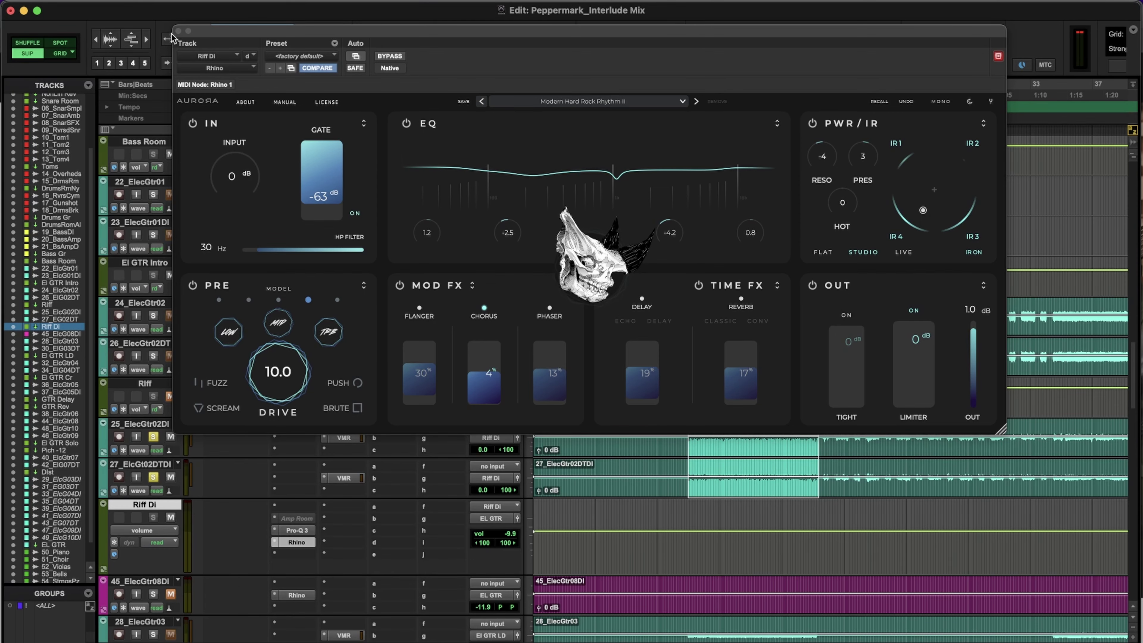
pyautogui.click(179, 31)
pyautogui.keyDown('alt'); pyautogui.click(153, 436); pyautogui.keyUp('alt')
# Select the final lead passage on the 45_ElecGtr08DI track, solo it, and audition its Rhino insert against bypass.
pyautogui.hscroll(15, 180, 481)
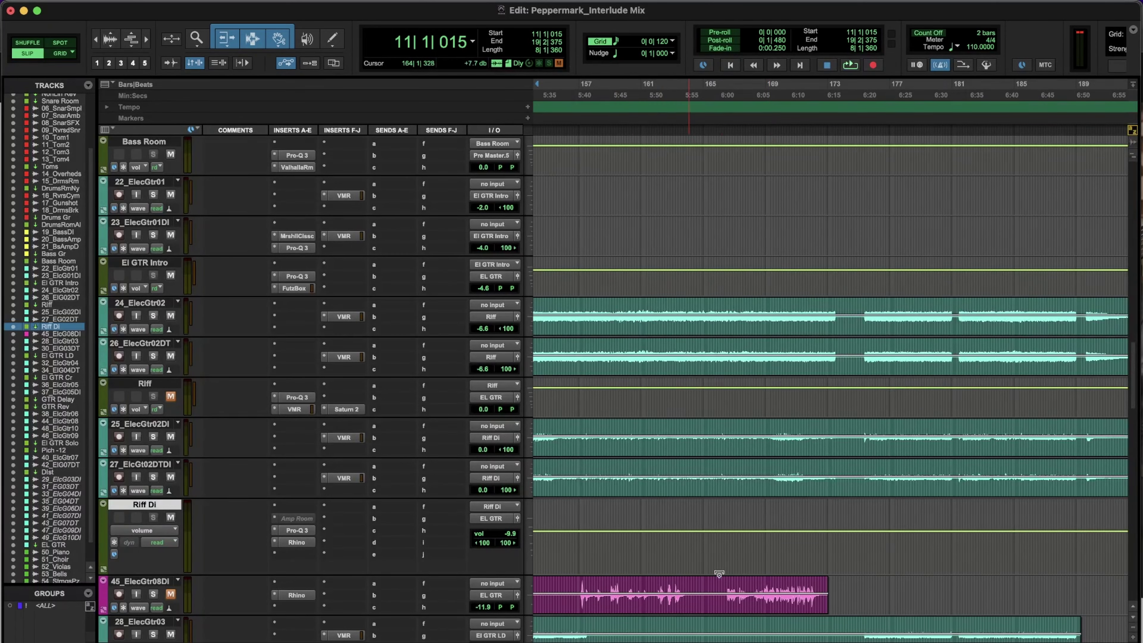
pyautogui.moveTo(727, 595); pyautogui.dragTo(818, 594)
pyautogui.click(153, 594)
pyautogui.click(296, 595)
pyautogui.click(275, 57)
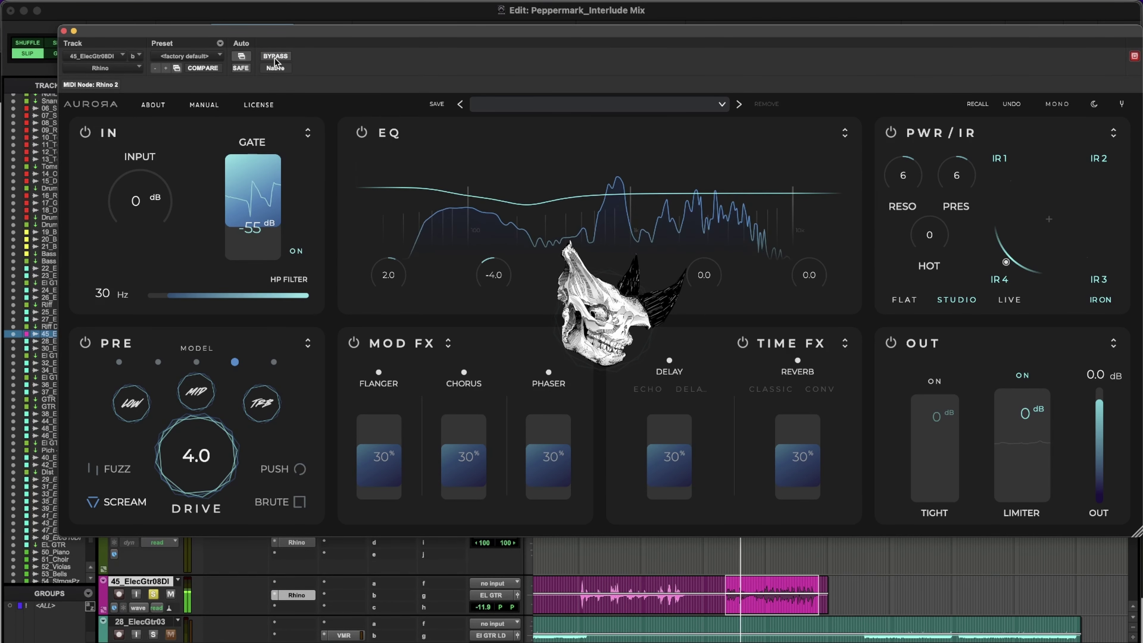
# Load the AURORA DSP preset Ambient Lead, set reverb to 12% and delay to 34%, and compare it in the mix and soloed.
pyautogui.click(539, 111)
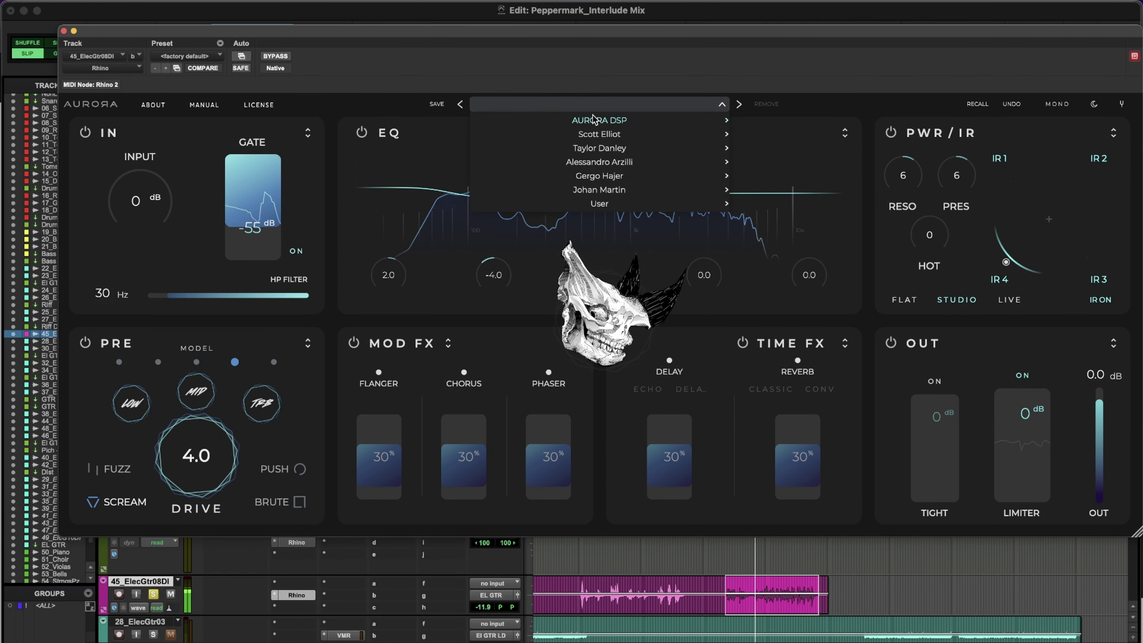
pyautogui.moveTo(603, 120)
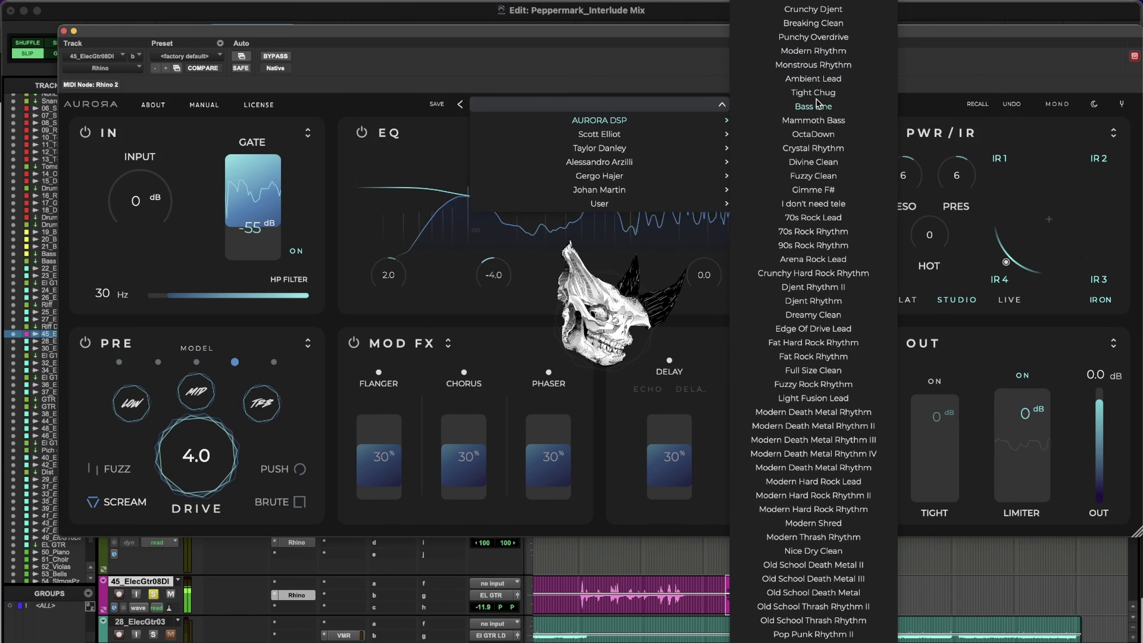
pyautogui.click(812, 79)
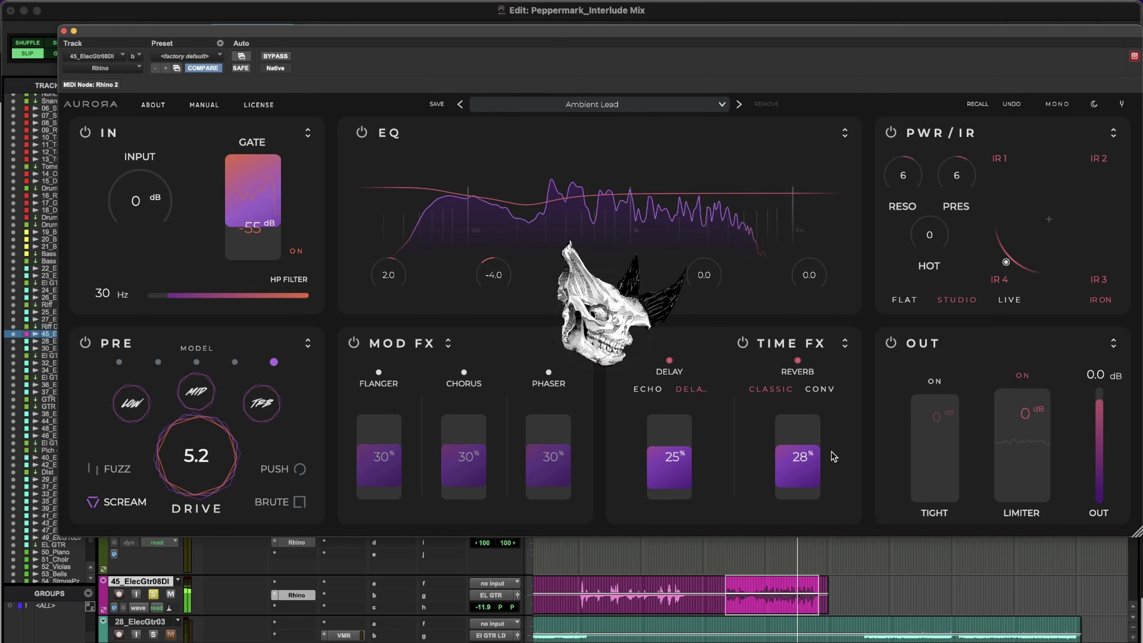
pyautogui.moveTo(788, 474); pyautogui.dragTo(764, 487)
pyautogui.moveTo(671, 471); pyautogui.dragTo(671, 464)
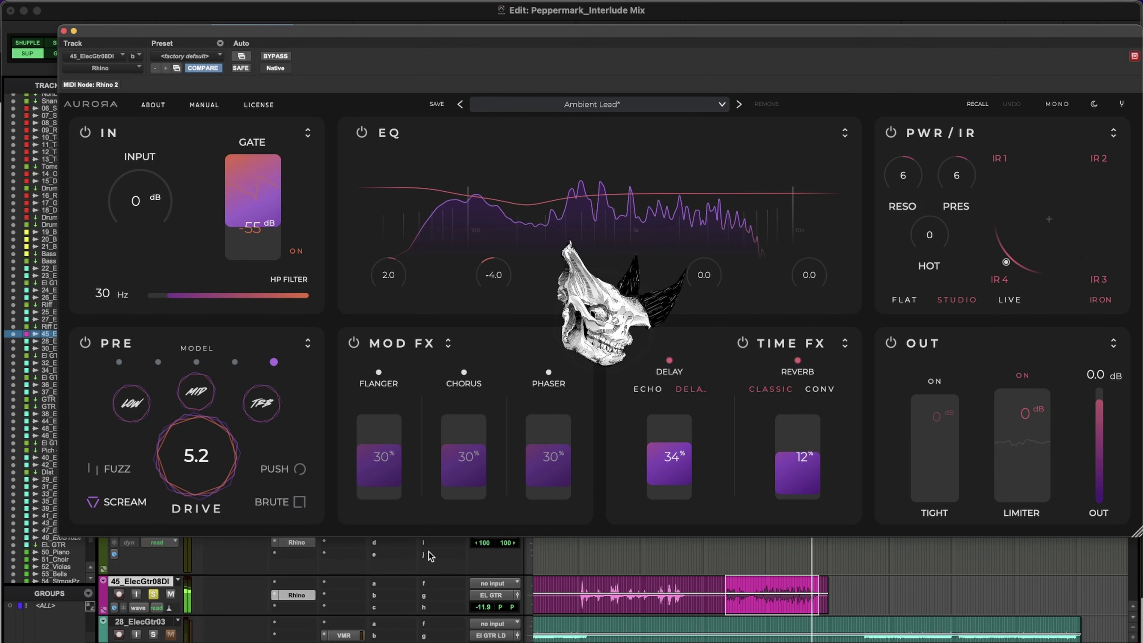
pyautogui.click(153, 594)
pyautogui.click(153, 594)
# Audition the Cutting Solo preset with Drive at 10.0 and adjust the preamp's treble.
pyautogui.scroll(1, 153, 595)
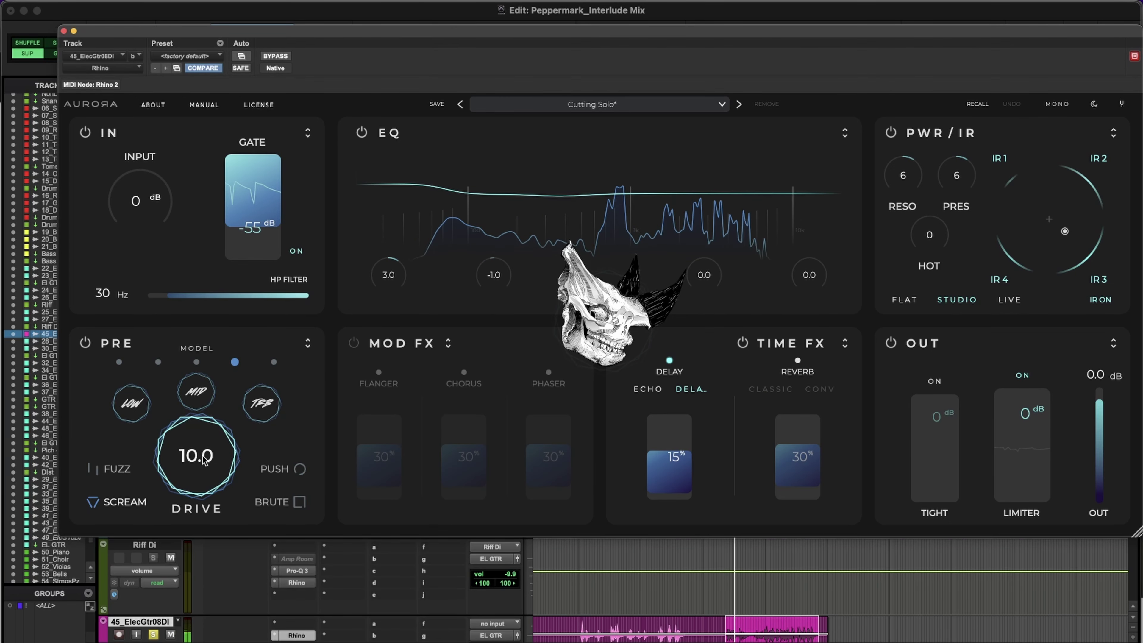
pyautogui.click(211, 439)
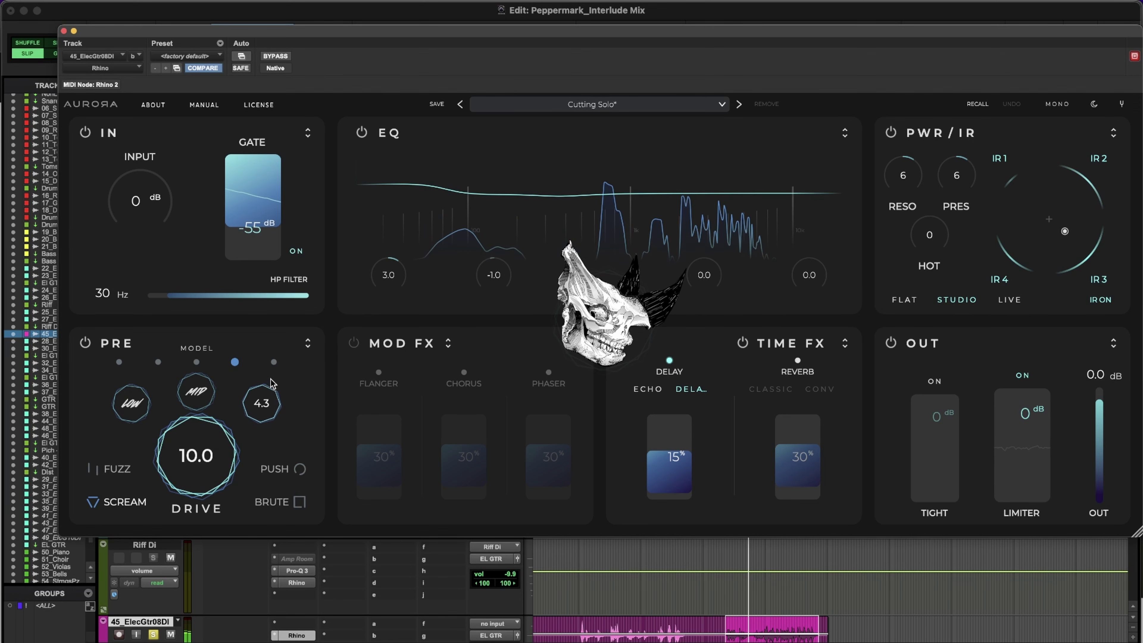
pyautogui.moveTo(274, 393); pyautogui.dragTo(276, 376)
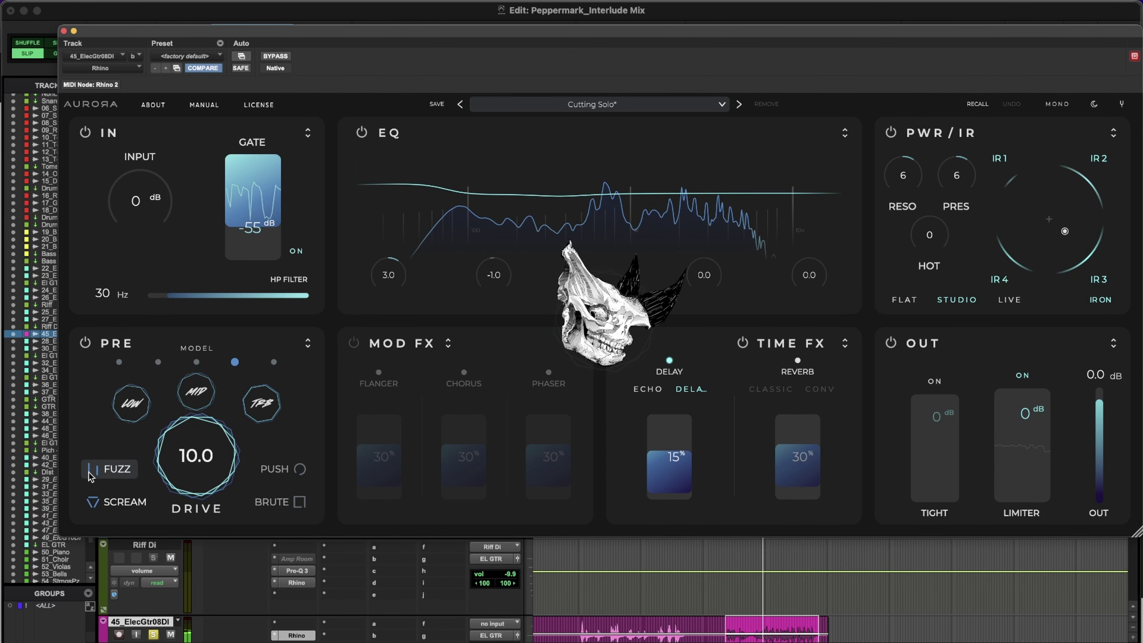
# In the detailed preamp settings, set the Fuzz amount to 6 and its gain to 13, and lower Drive to 9.6.
pyautogui.click(308, 343)
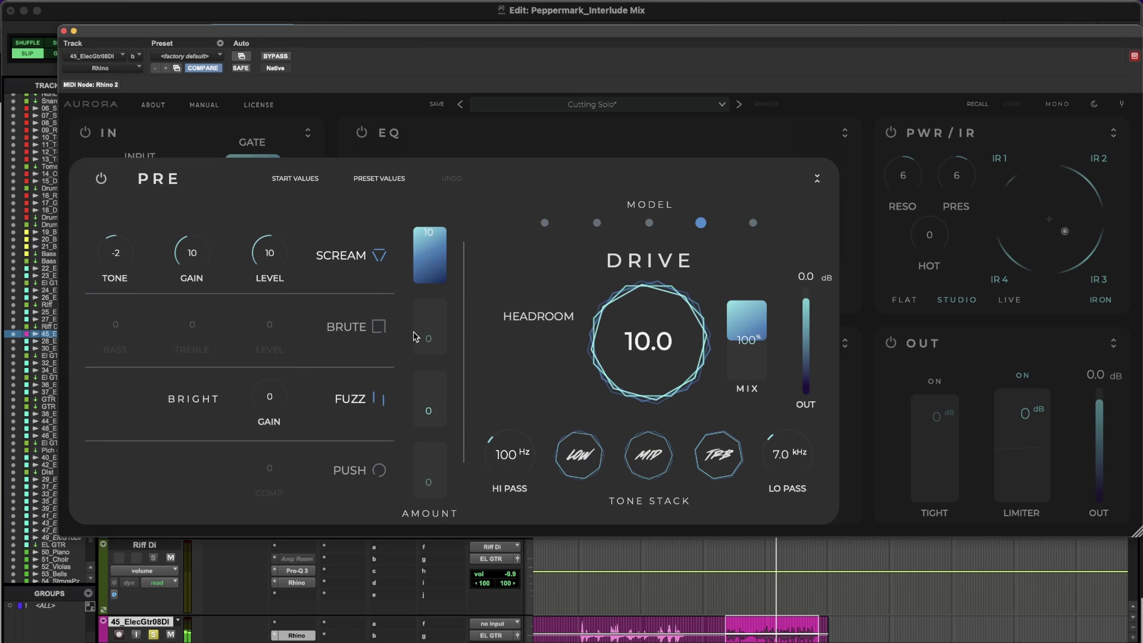
pyautogui.moveTo(425, 421); pyautogui.dragTo(433, 395)
pyautogui.moveTo(290, 396); pyautogui.dragTo(365, 281)
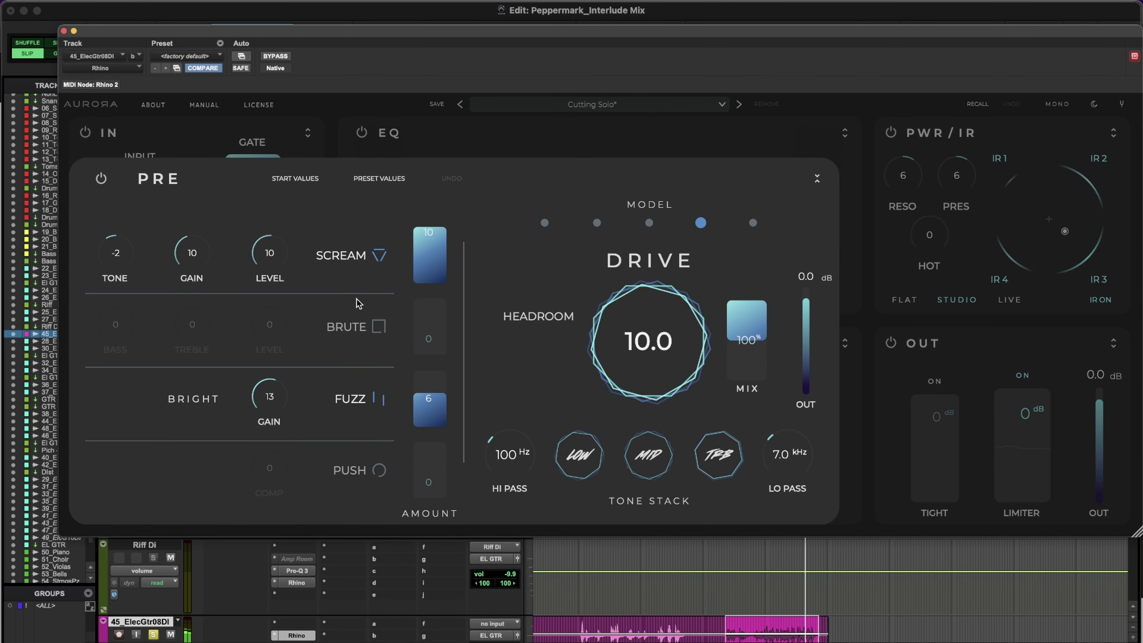
pyautogui.scroll(-4, 649, 299)
pyautogui.click(845, 168)
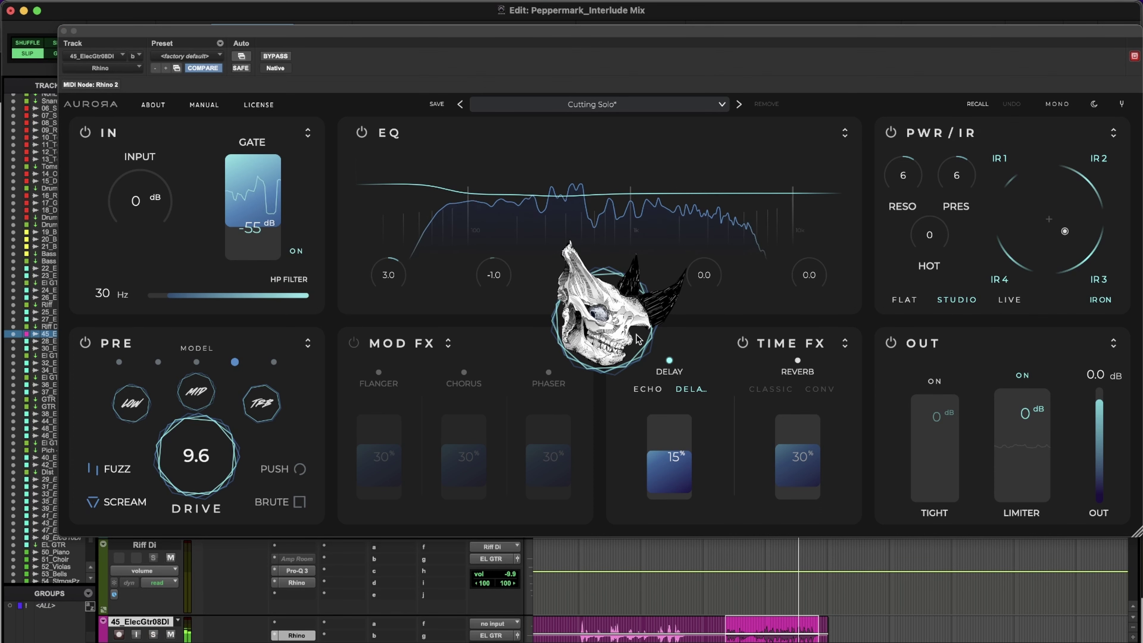
# Adjust the output limiter to -1 dB while the lead guitar plays in the full mix.
pyautogui.click(1012, 392)
pyautogui.moveTo(1012, 392); pyautogui.dragTo(1016, 407)
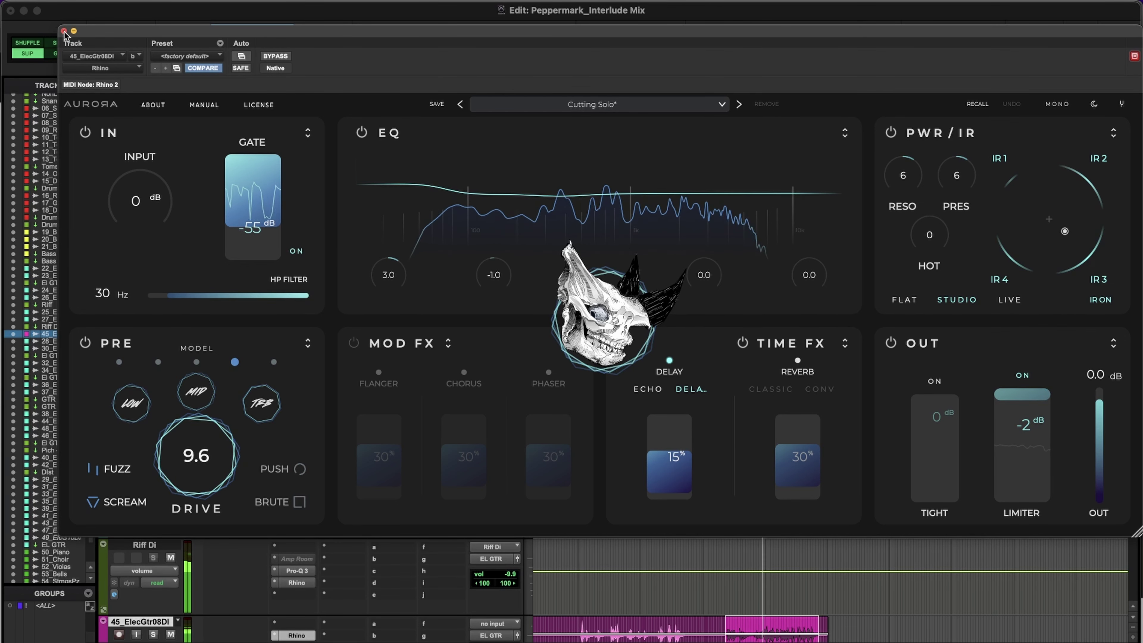
pyautogui.moveTo(1021, 408); pyautogui.dragTo(1020, 403)
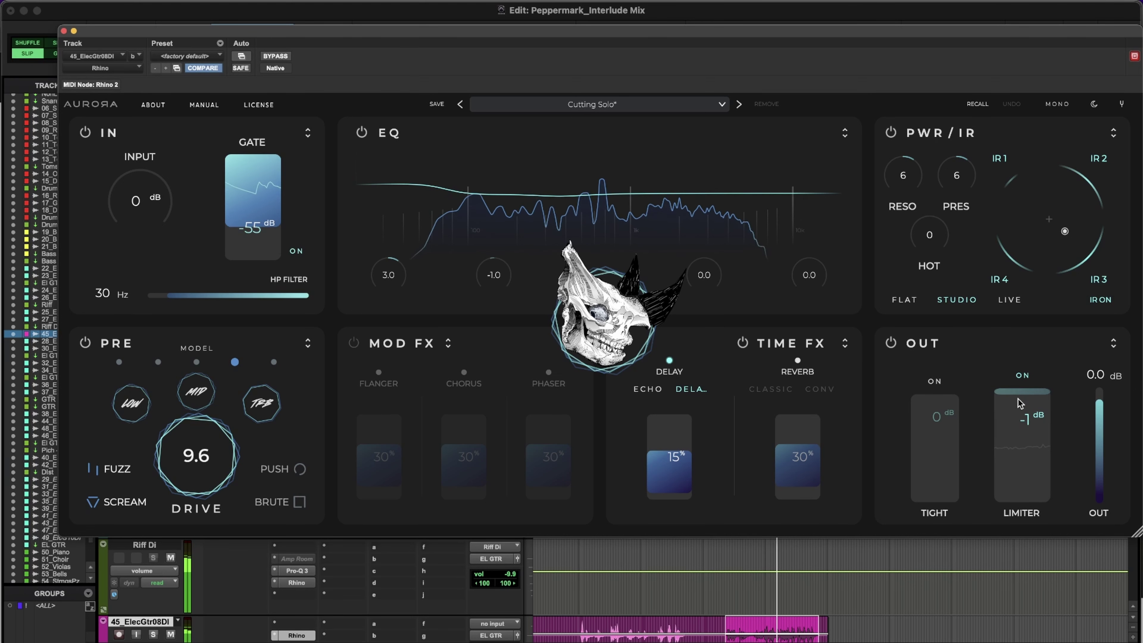